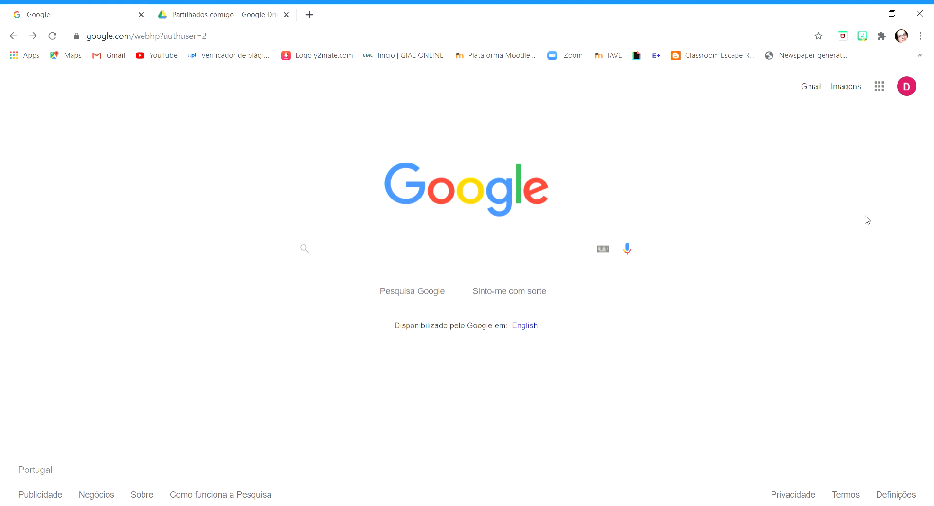
left_click(881, 89)
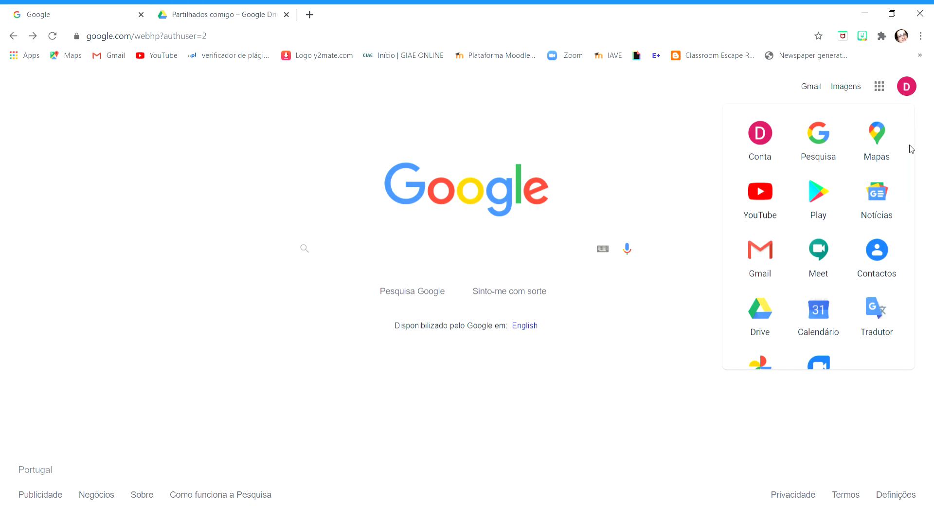
left_click_drag(910, 144, 916, 240)
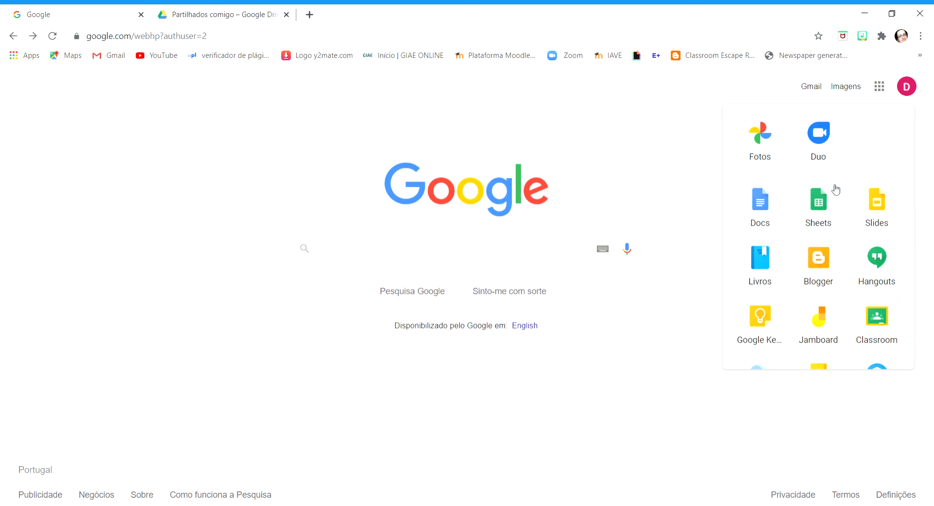
left_click_drag(913, 220, 917, 104)
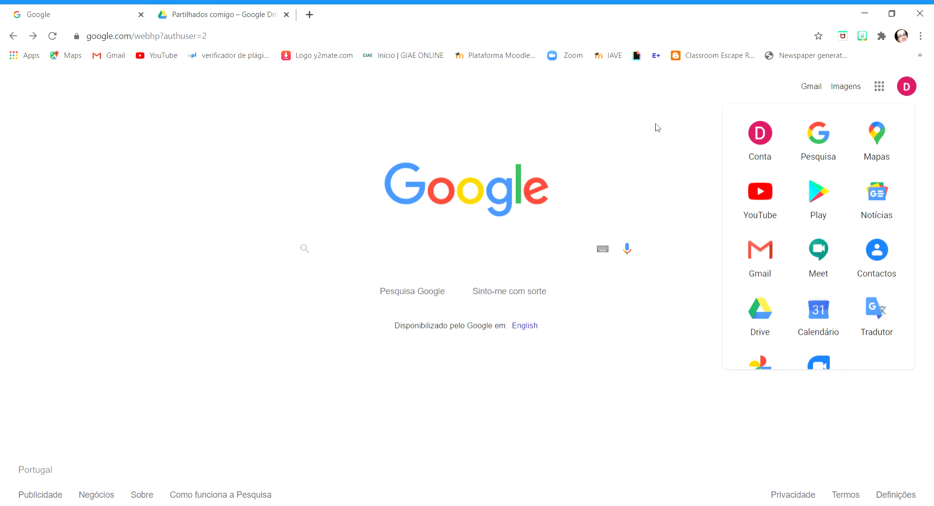
left_click(609, 152)
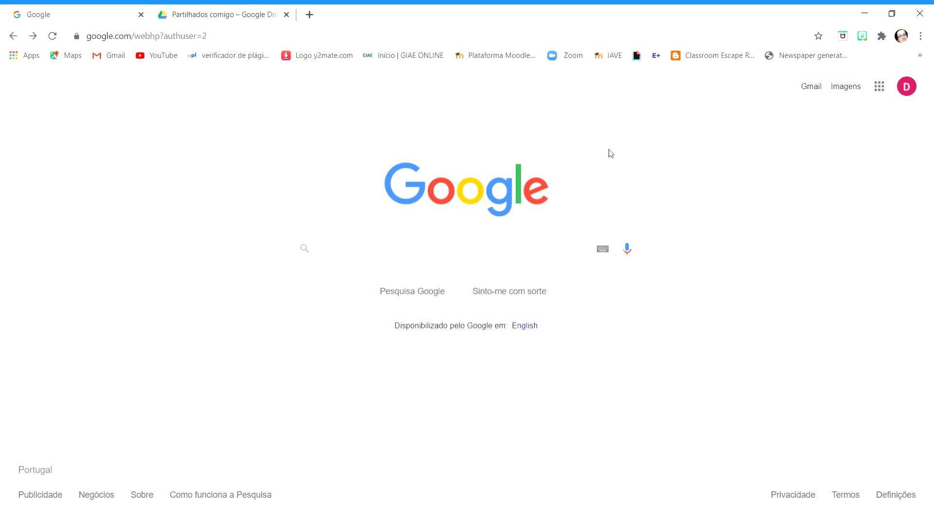
Open Google Forms for personal use through a web search for "google forms" and create a new blank form
left_click(441, 254)
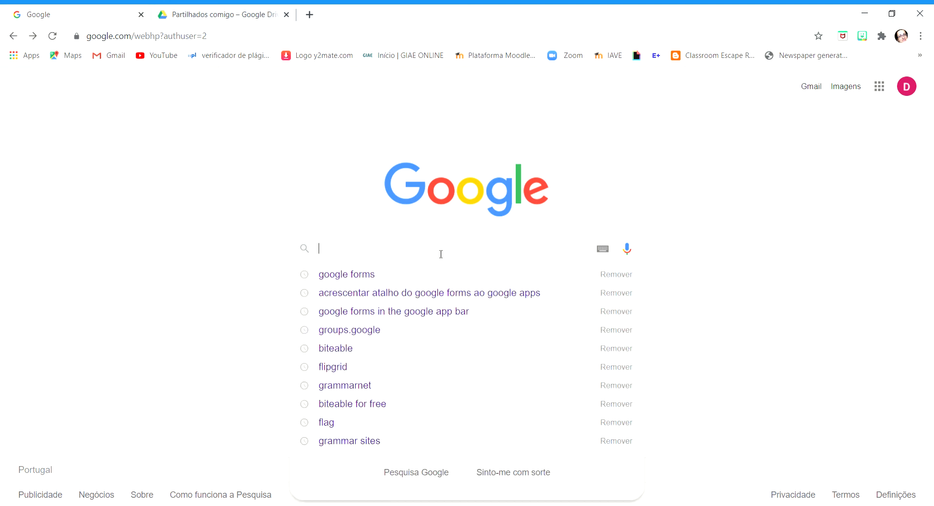
left_click(350, 281)
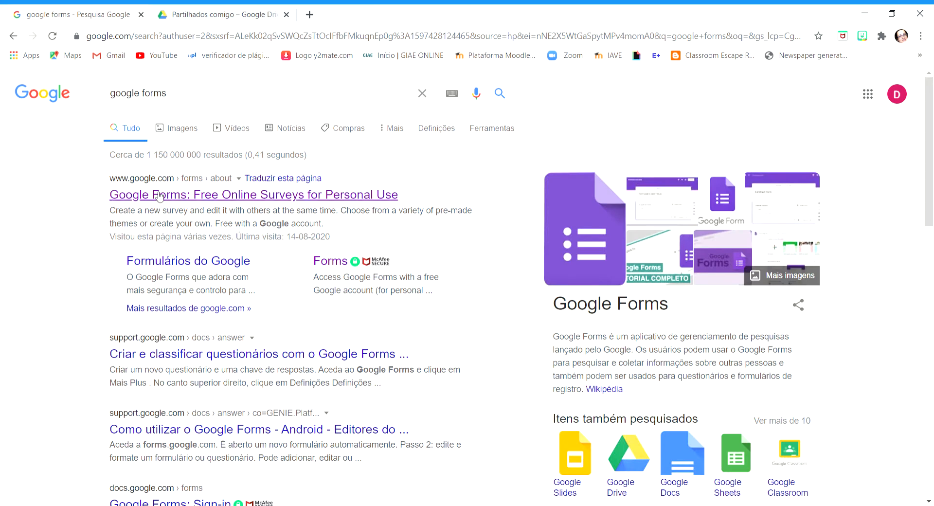
left_click(172, 196)
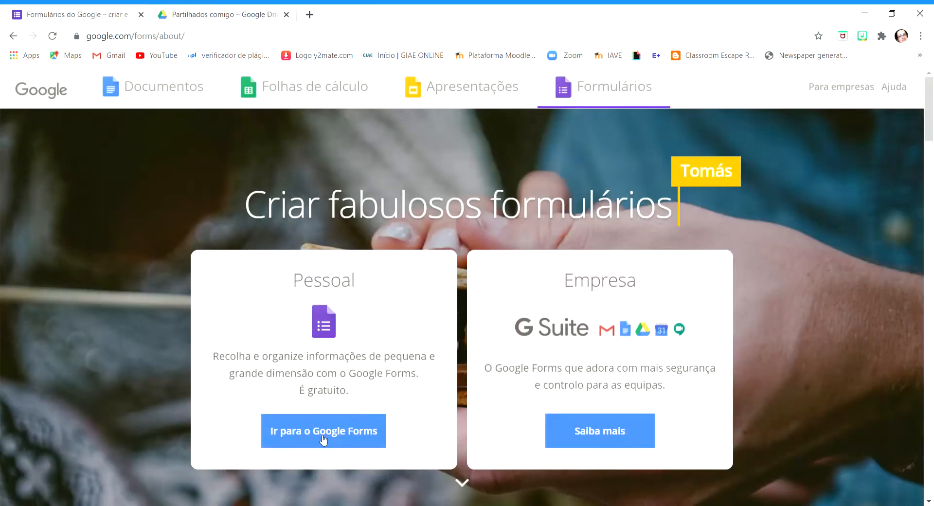
left_click(321, 436)
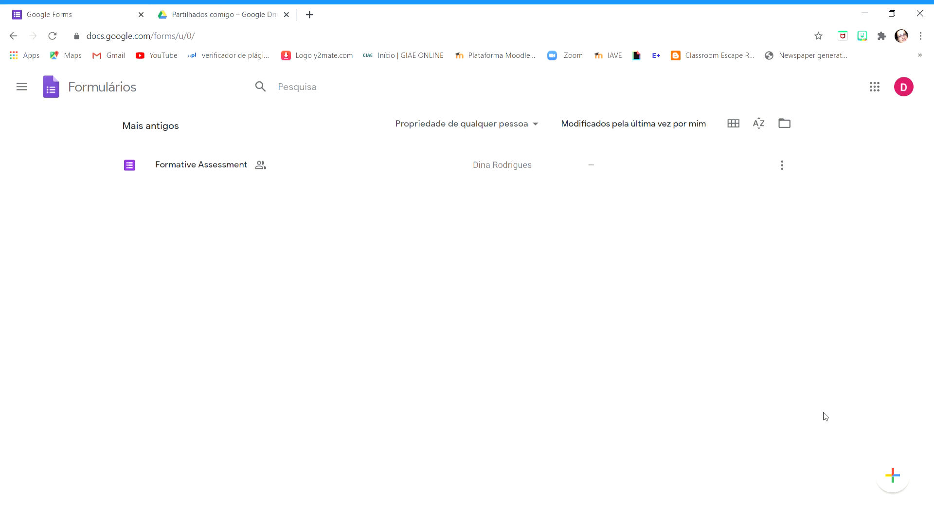
left_click(897, 484)
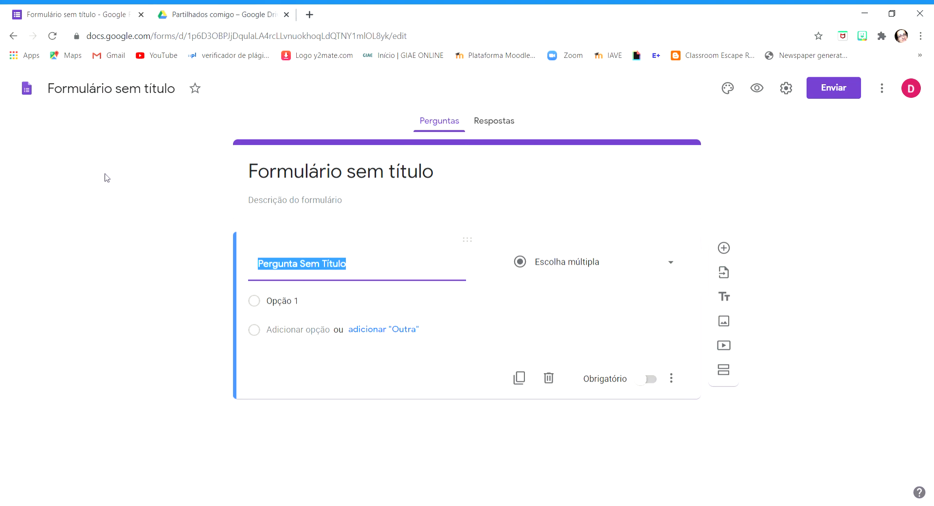
Switch to Google Drive, open the shared form "Formative Assessment" and look over its sections
left_click(174, 17)
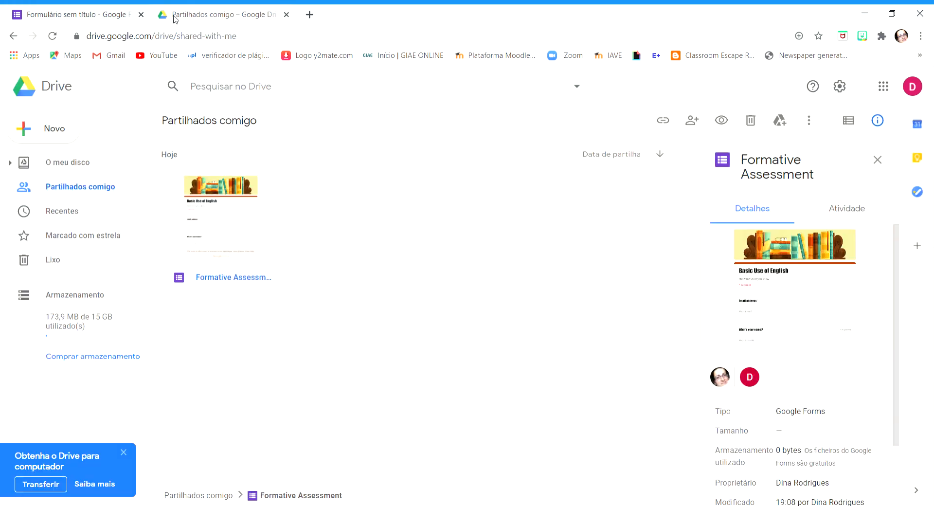
double_click(211, 234)
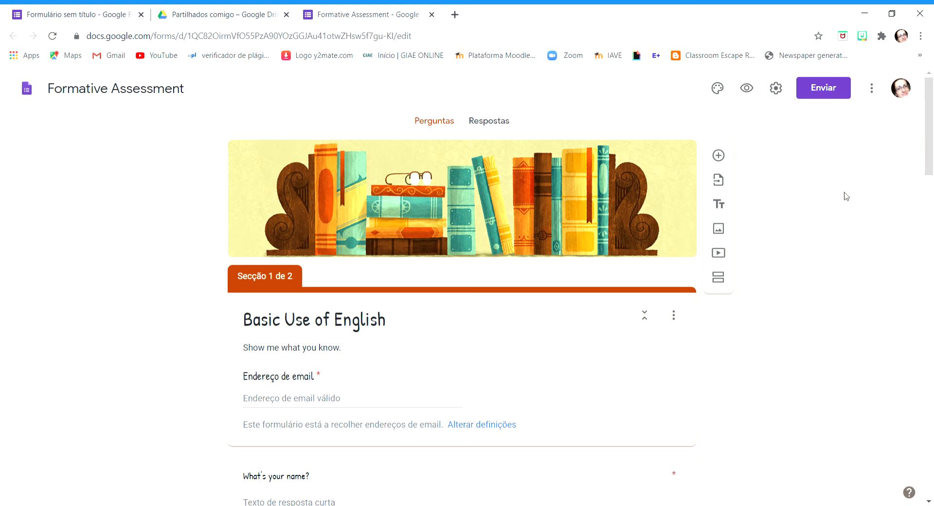
scroll(849, 204, "down", 8)
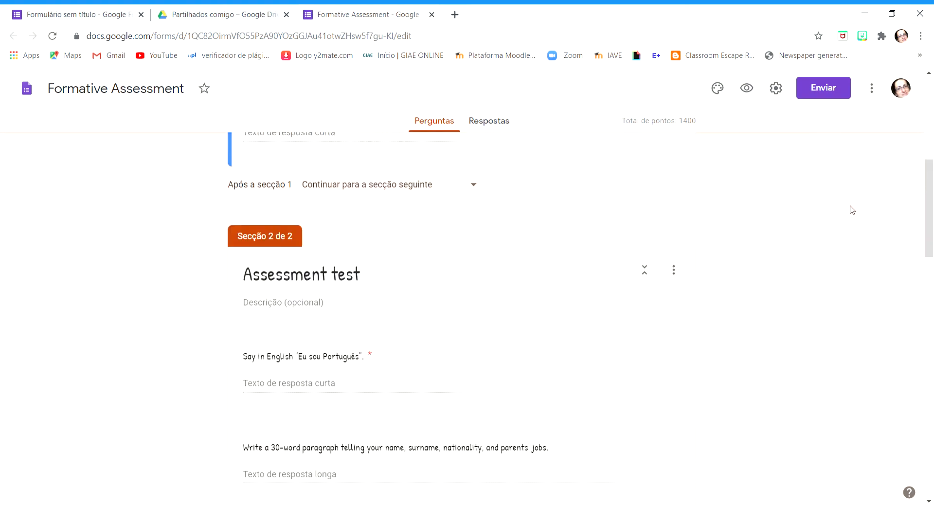
scroll(852, 210, "up", 5)
scroll(851, 209, "up", 3)
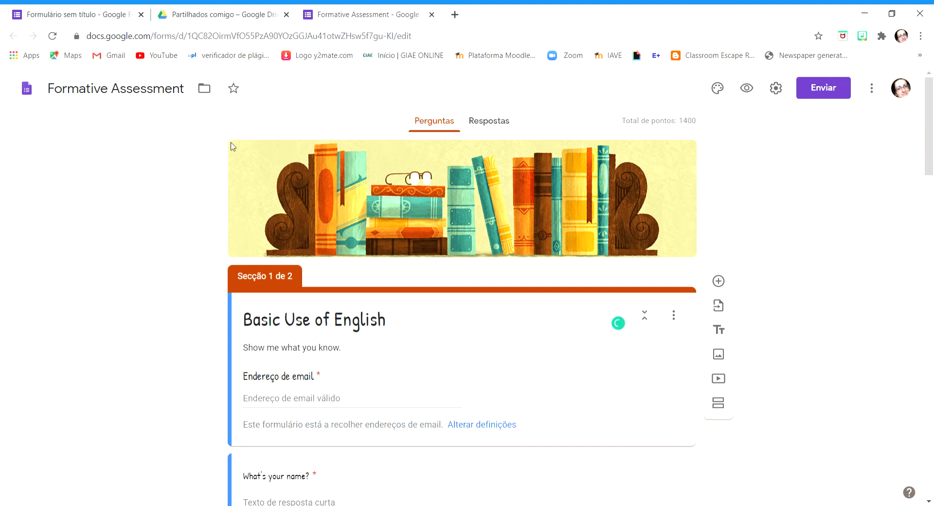
Clear the form's file name
left_click(94, 89)
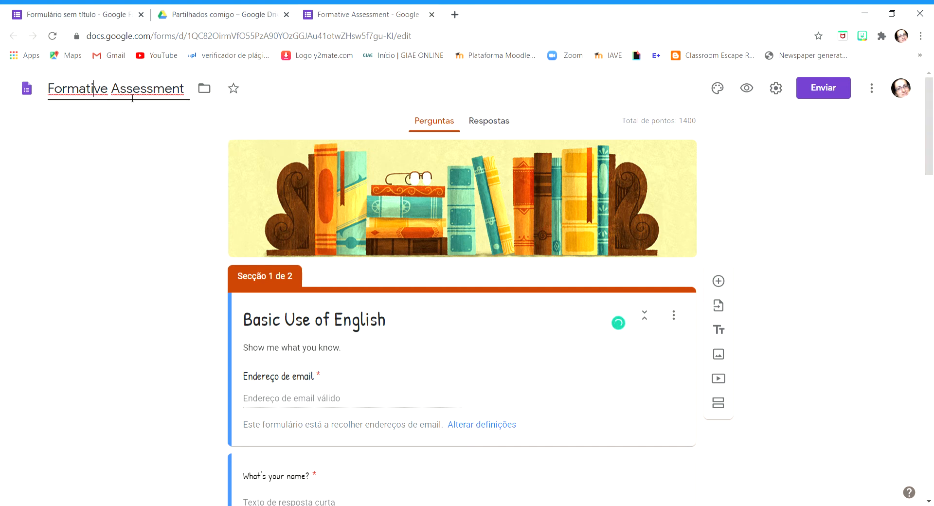
left_click_drag(190, 95, 6, 95)
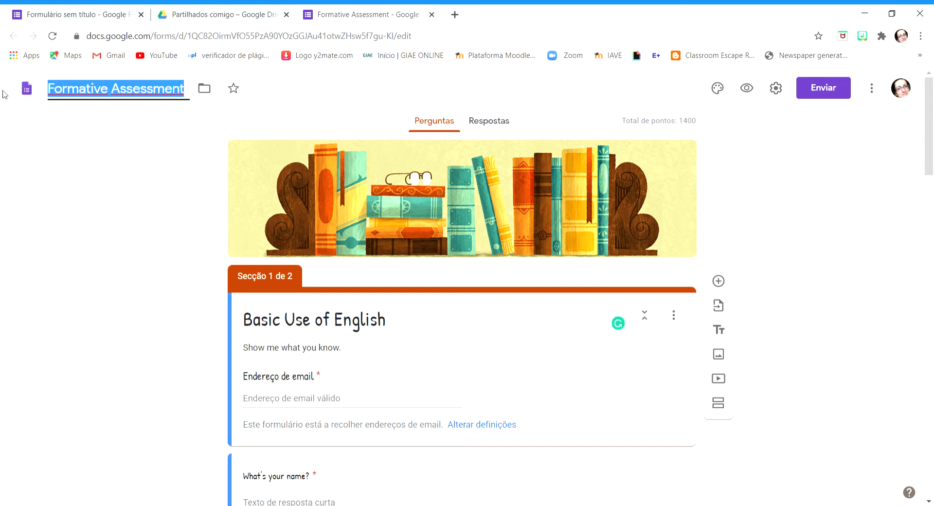
key("BackSpace")
left_click(85, 208)
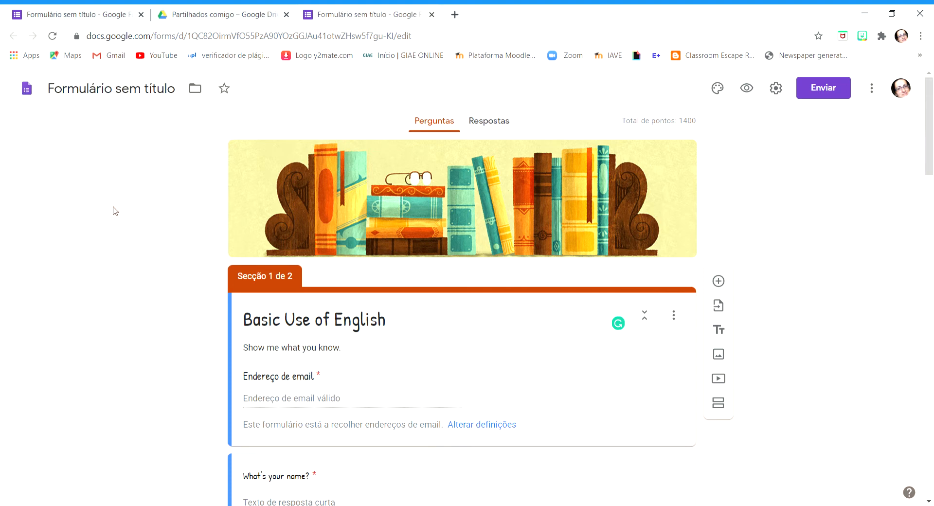
Rename the form file as "Assessment tool"
left_click(64, 92)
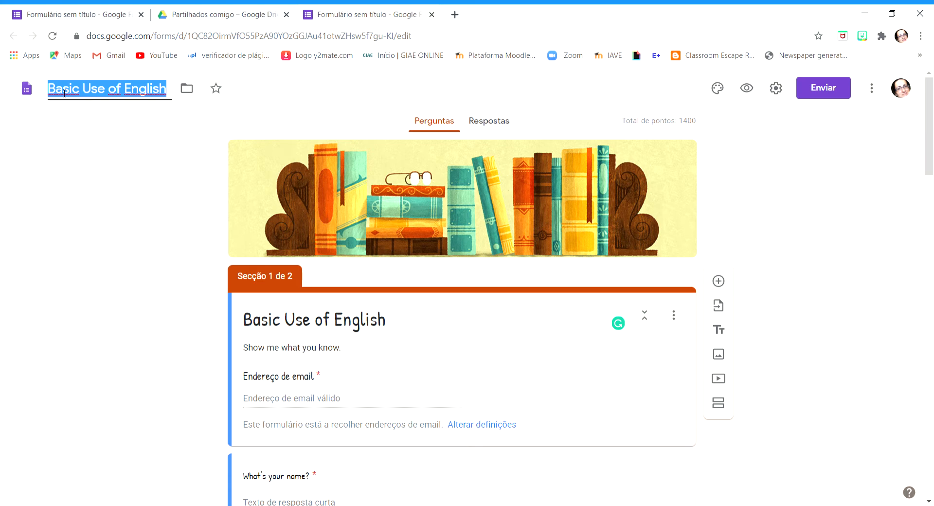
type("Assess")
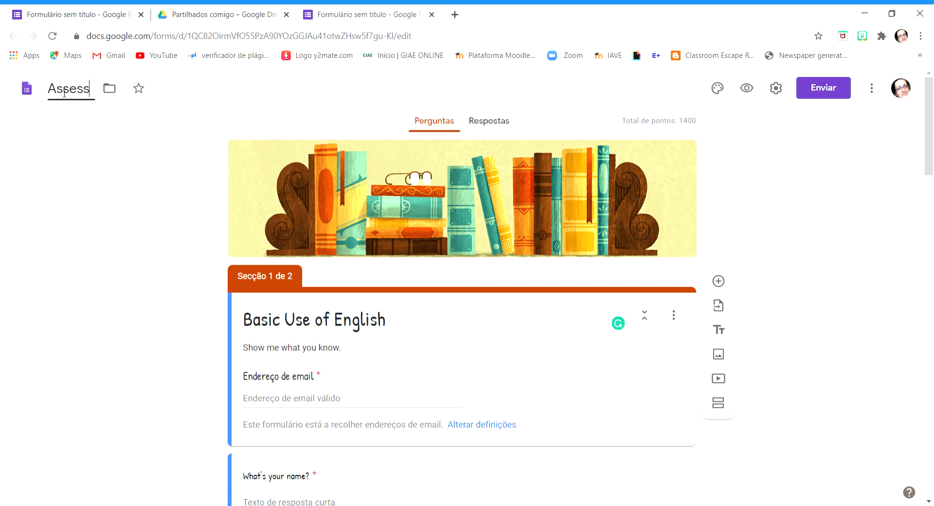
type("ment tool")
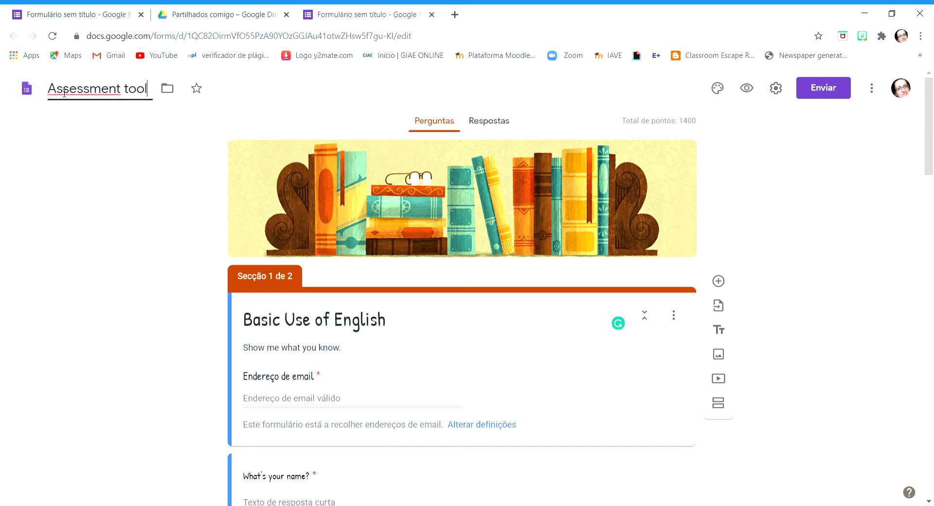
left_click(110, 185)
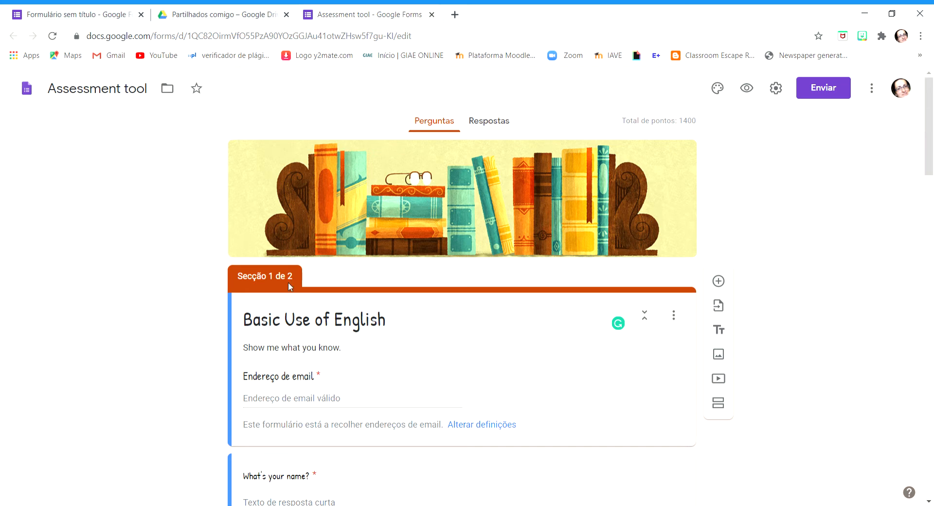
Replace the title of section 1 with "Assessment tool"
scroll(229, 292, "down", 1)
scroll(228, 292, "down", 1)
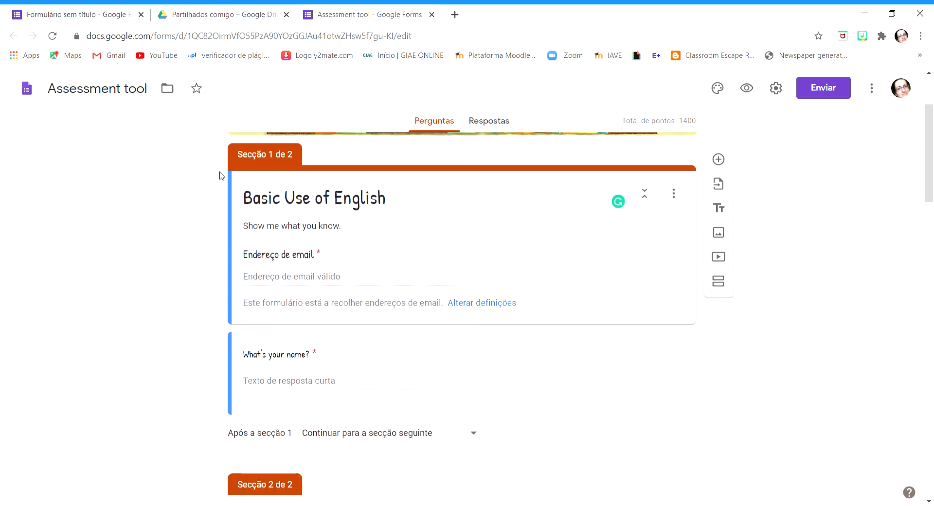
left_click(405, 197)
scroll(413, 204, "up", 2)
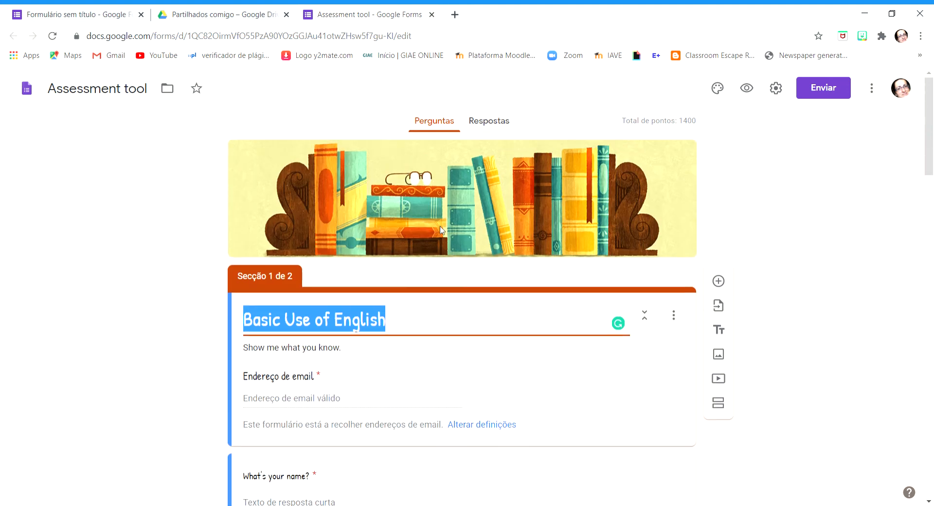
scroll(467, 282, "down", 3)
scroll(475, 294, "up", 4)
key("BackSpace")
type("Assessment tool")
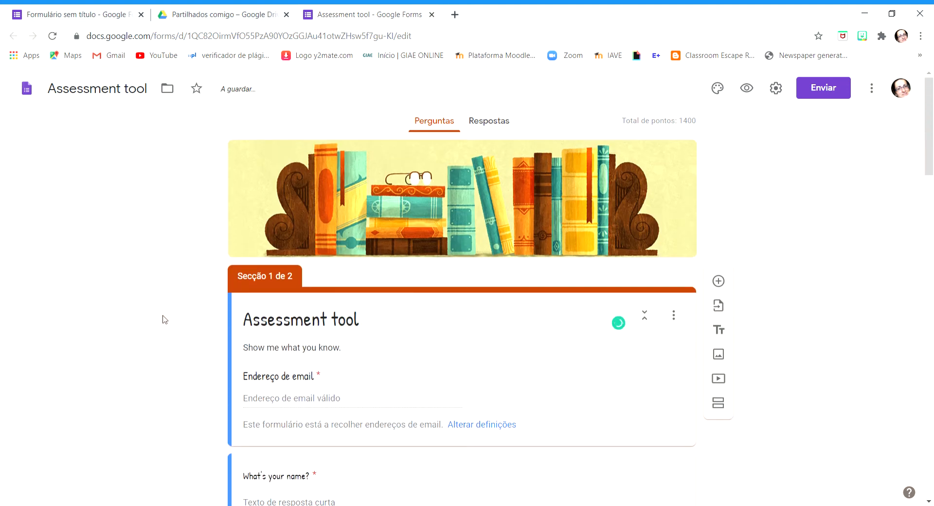
Set the title of section 1 to "Basic use of English"
left_click(395, 327)
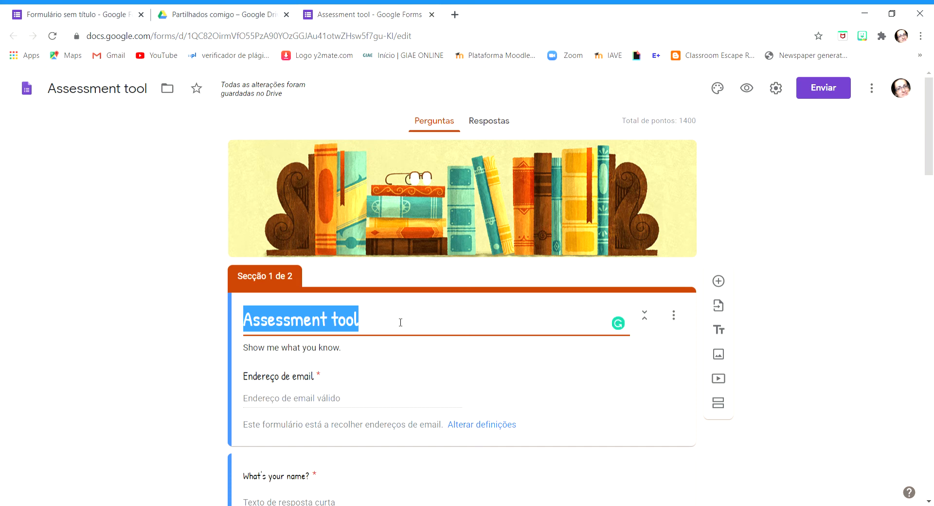
type("Basic ")
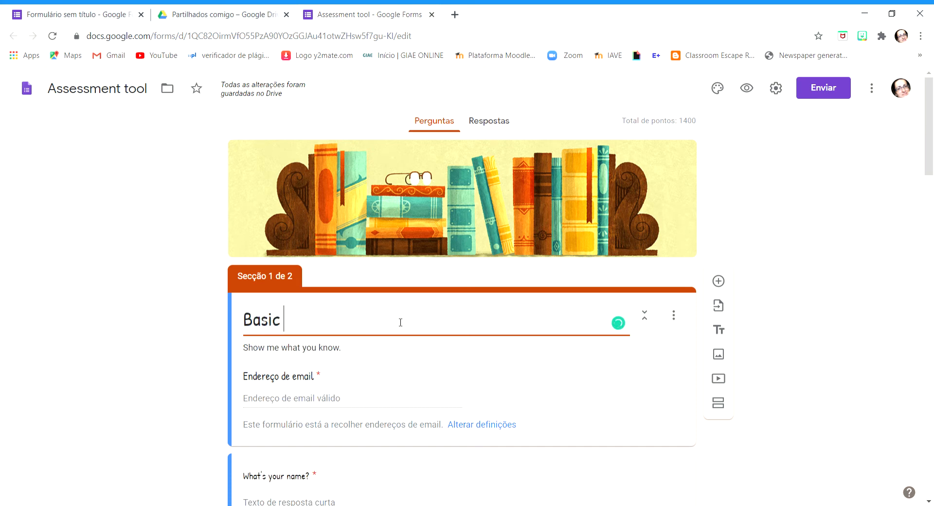
type("use of Englsih")
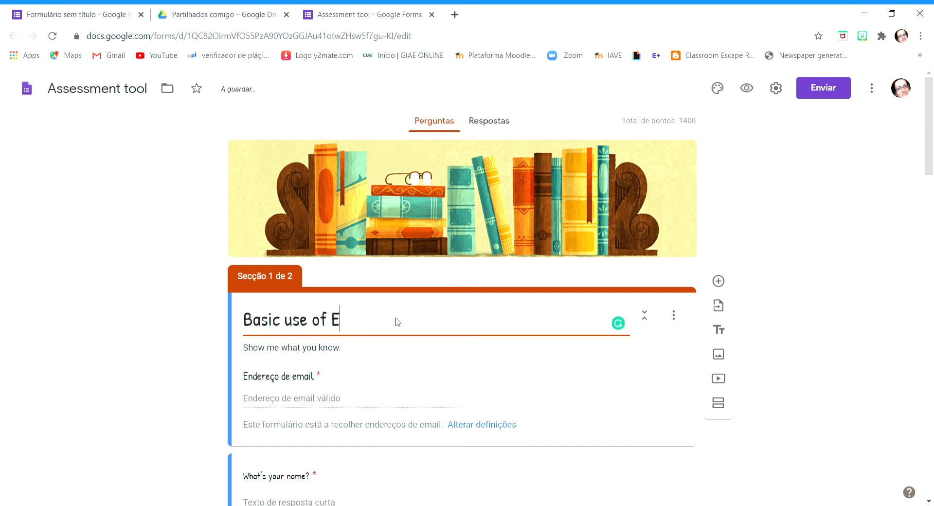
key("BackSpace")
key("BackSpace")
key("BackSpace")
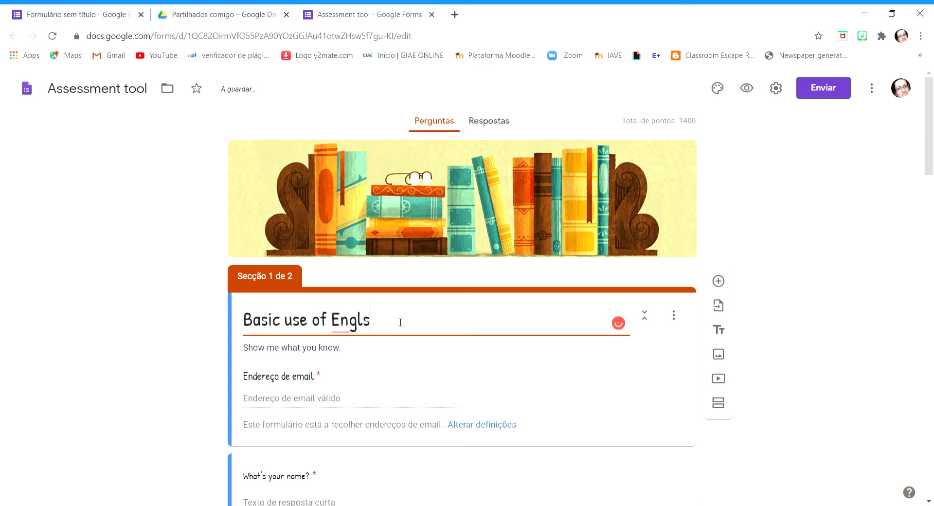
type("ish")
left_click(132, 262)
scroll(176, 271, "down", 1)
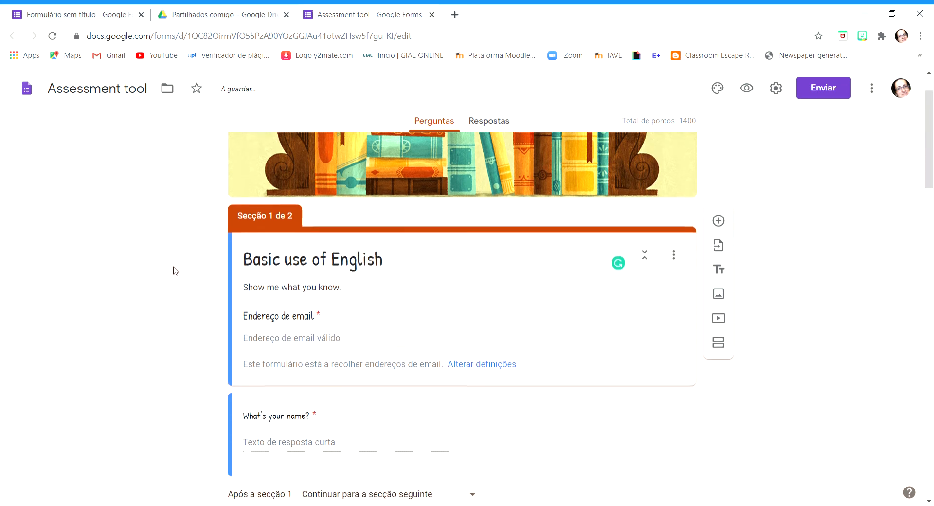
triple_click(358, 292)
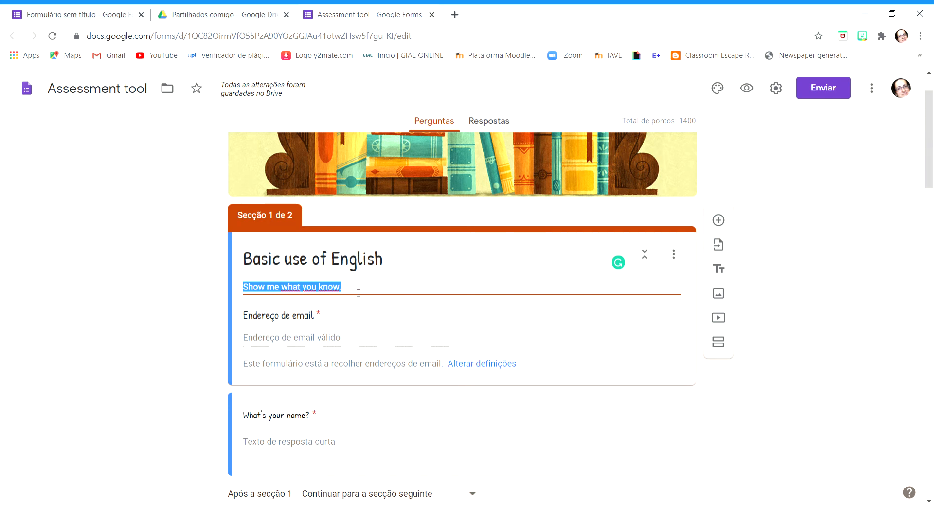
scroll(399, 336, "up", 1)
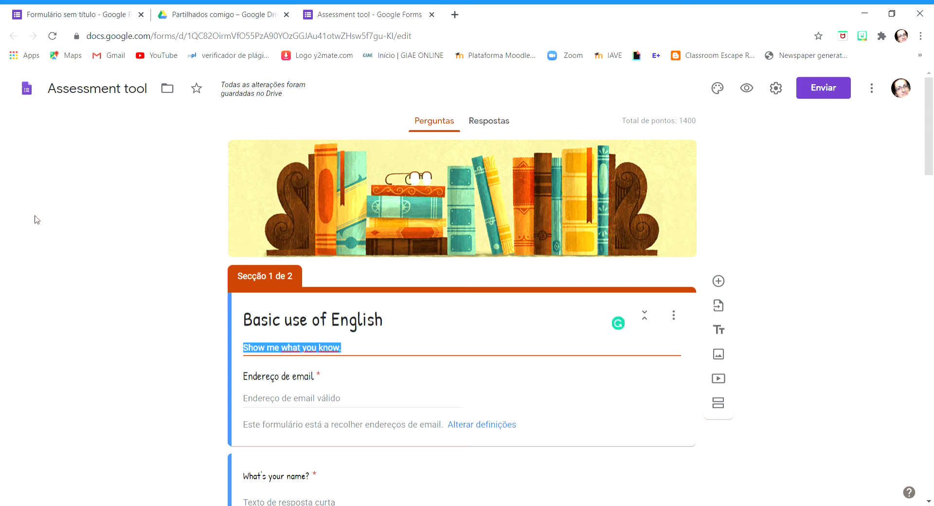
Turn off the collection of email addresses in the form's general settings and save the settings
left_click(776, 90)
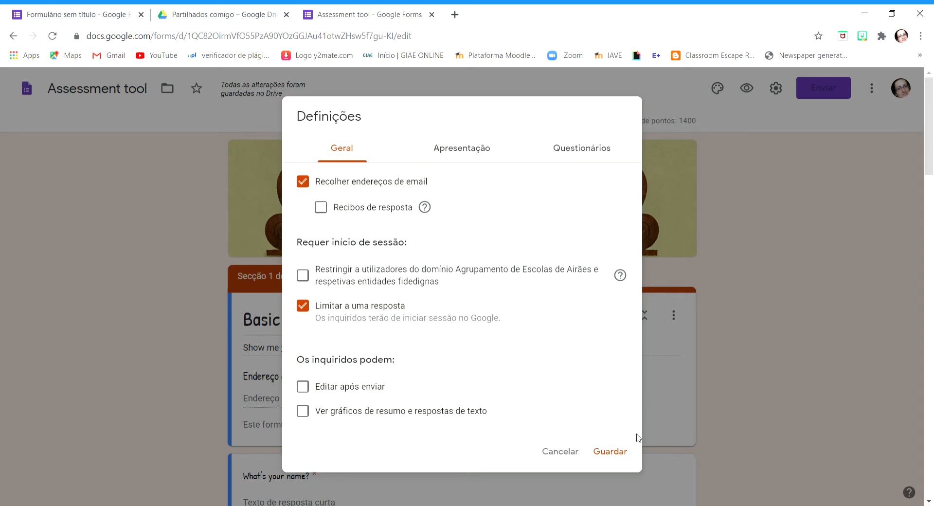
left_click(829, 441)
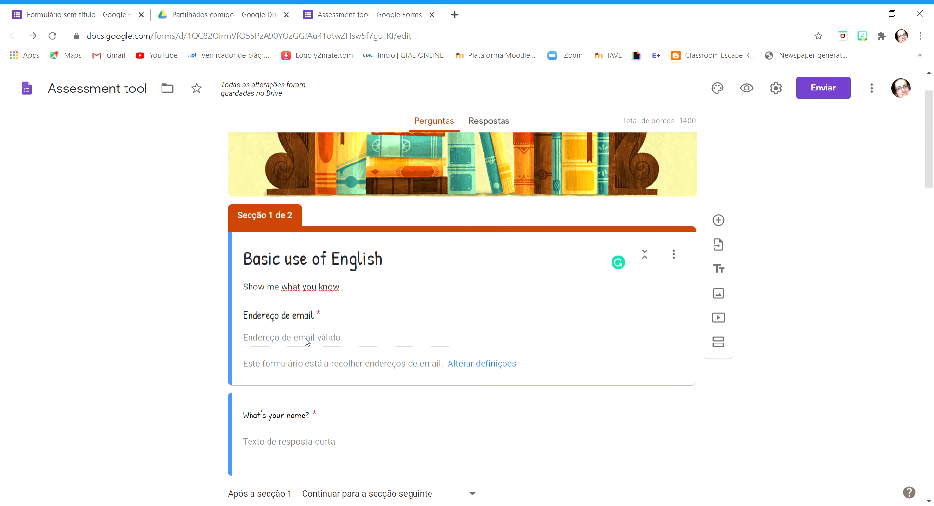
left_click(775, 91)
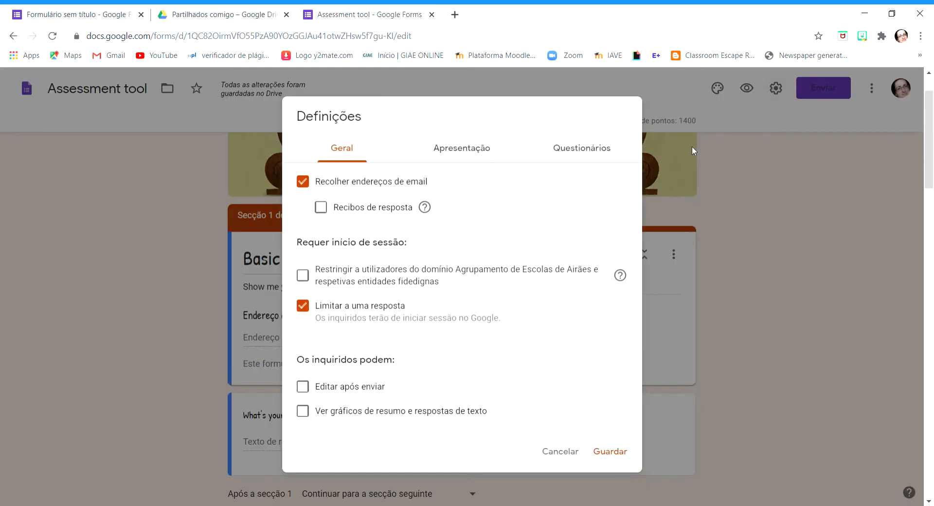
left_click(307, 183)
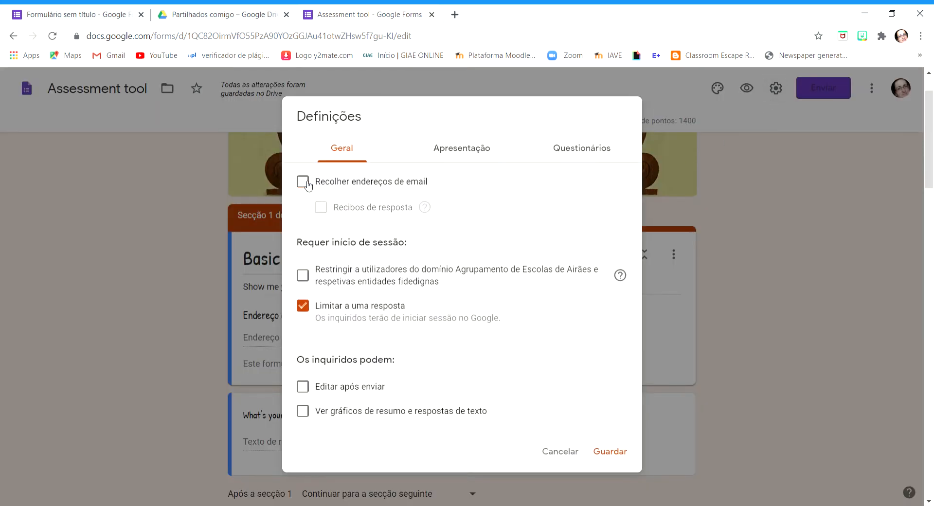
left_click(612, 451)
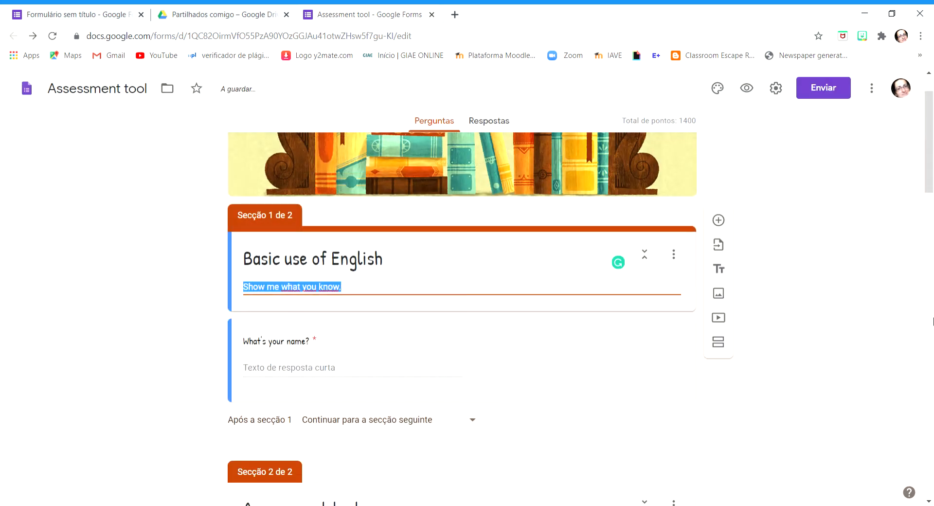
Turn off the "Limitar a uma resposta" option in the form's general settings
left_click(824, 284)
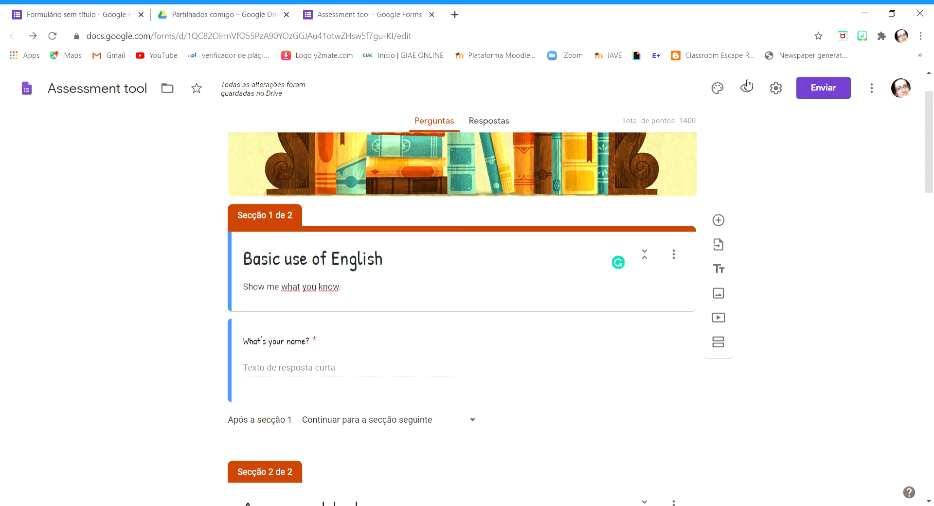
left_click(775, 88)
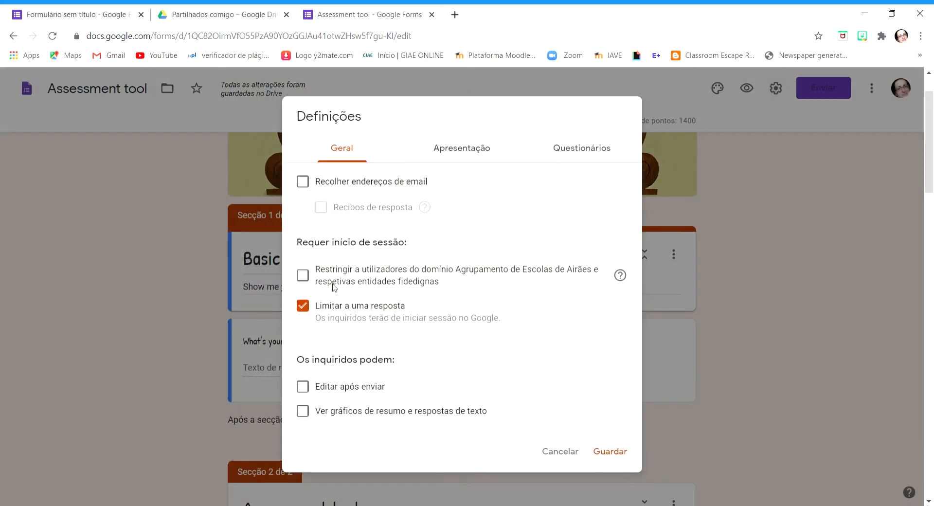
scroll(315, 248, "down", 1)
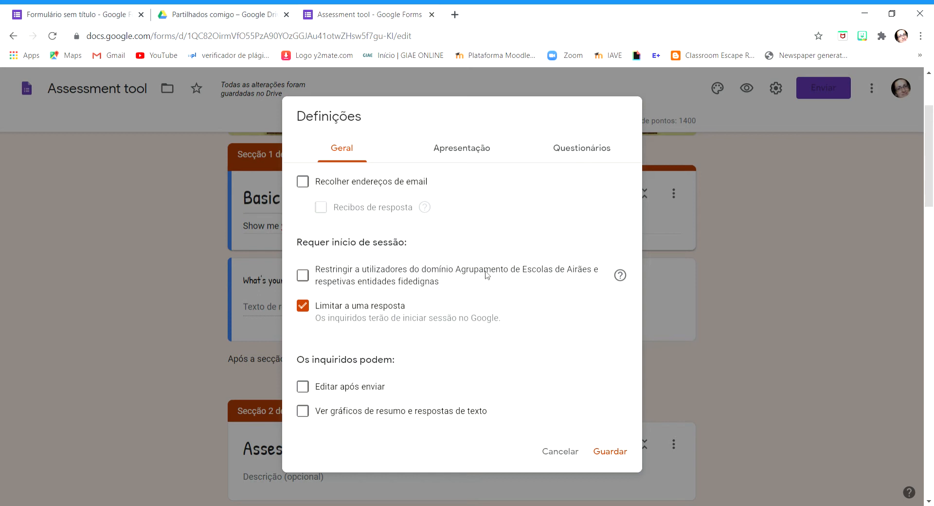
scroll(825, 294, "down", 1)
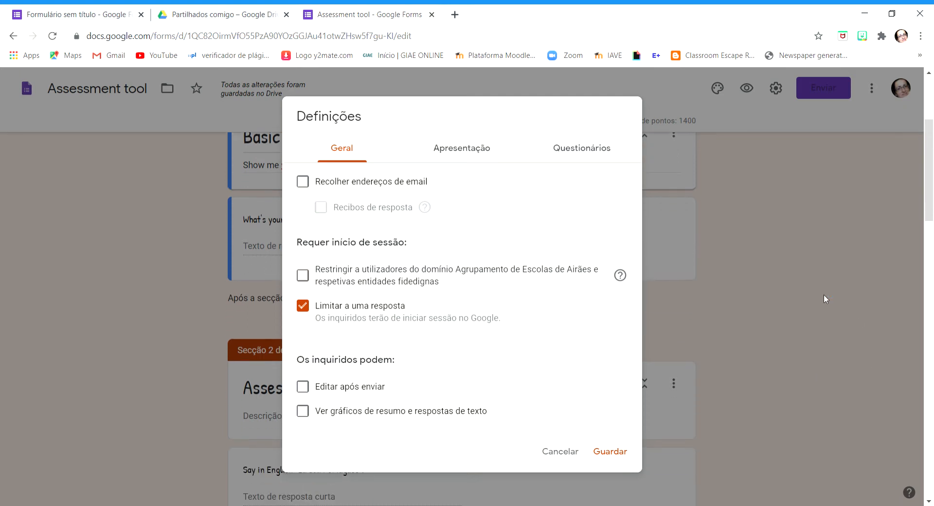
left_click(303, 316)
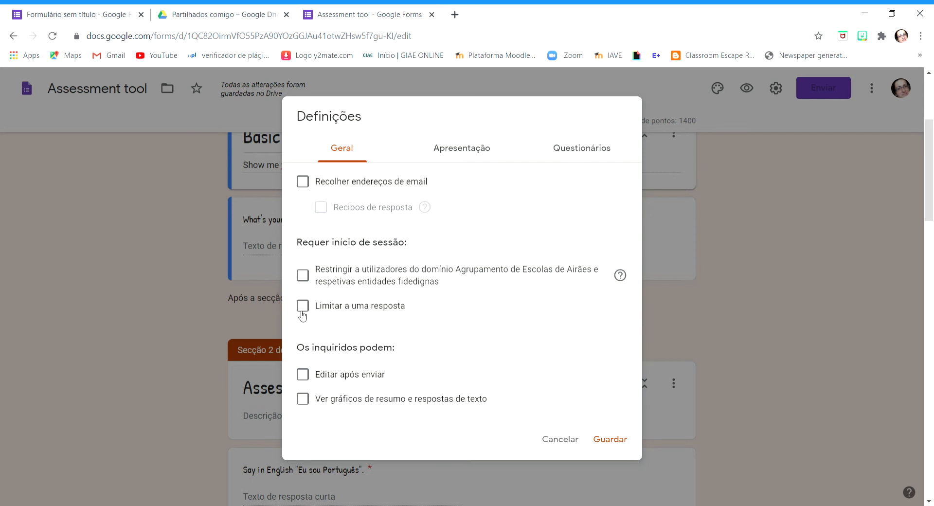
left_click(302, 311)
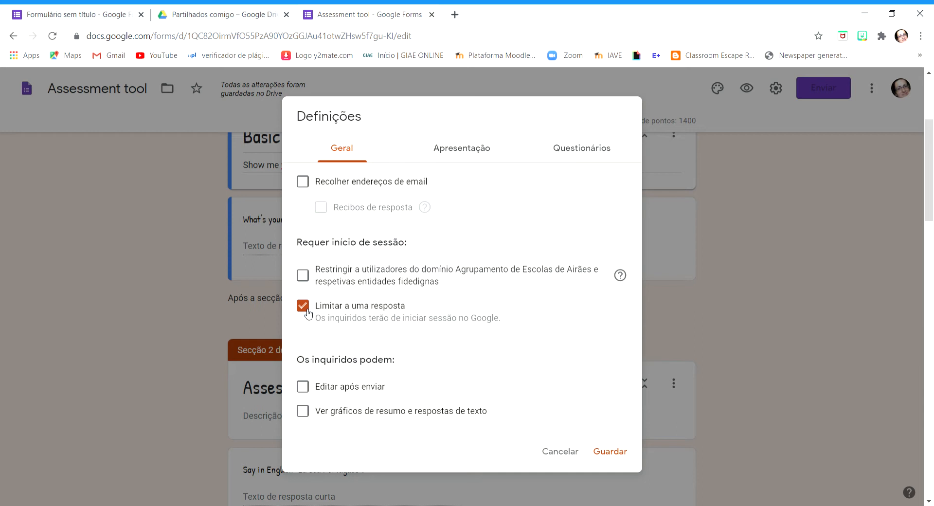
left_click(306, 308)
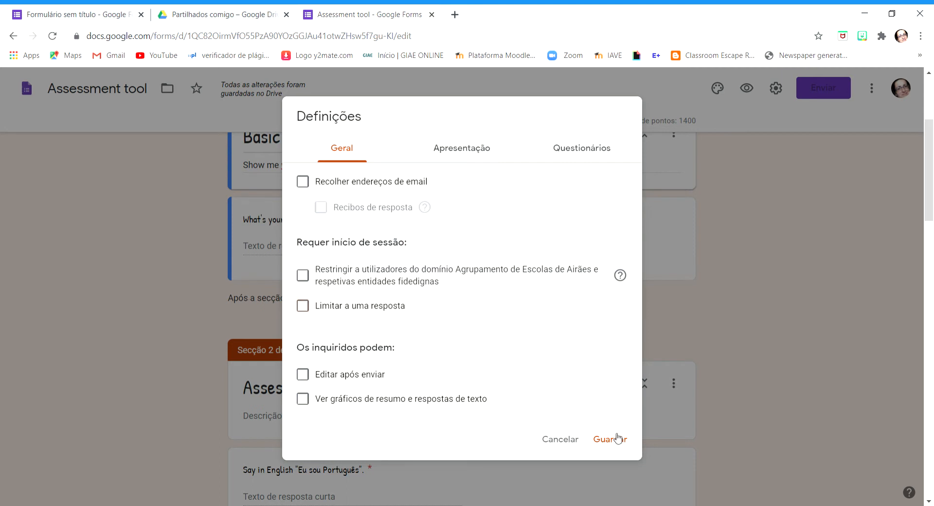
Toggle the "Mostrar barra de progresso" option in the form's presentation settings
left_click(462, 148)
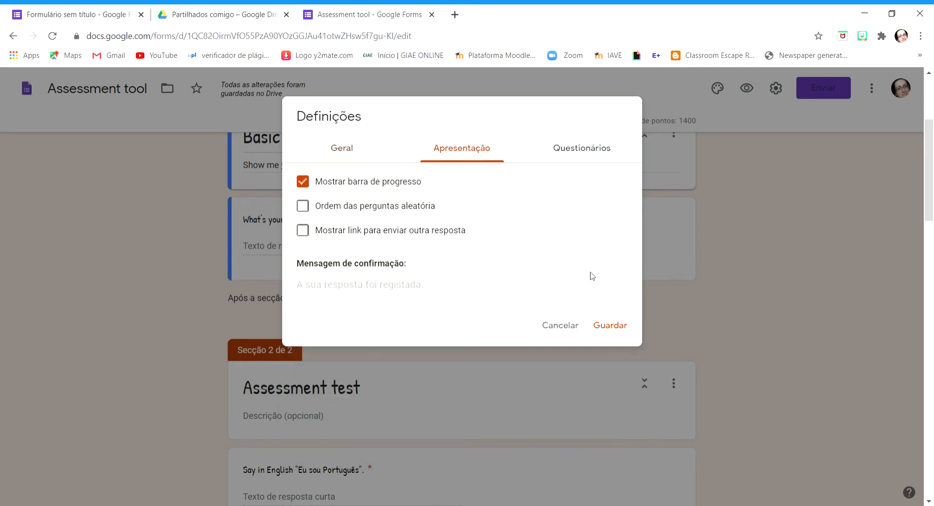
left_click(308, 186)
Switch the form's quiz mode off and on again, and set grade release to "Mais tarde, após revisão manual"
left_click(583, 151)
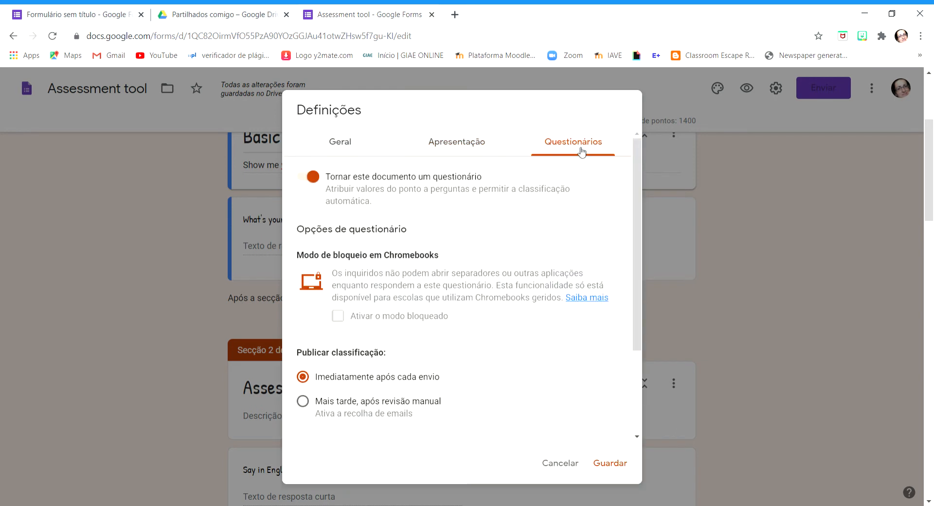
left_click(307, 183)
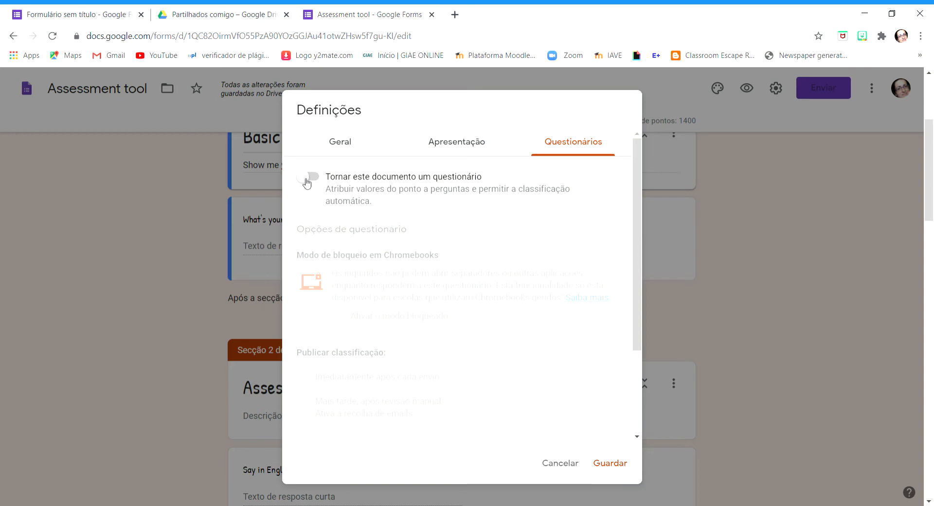
left_click(308, 179)
scroll(323, 224, "down", 3)
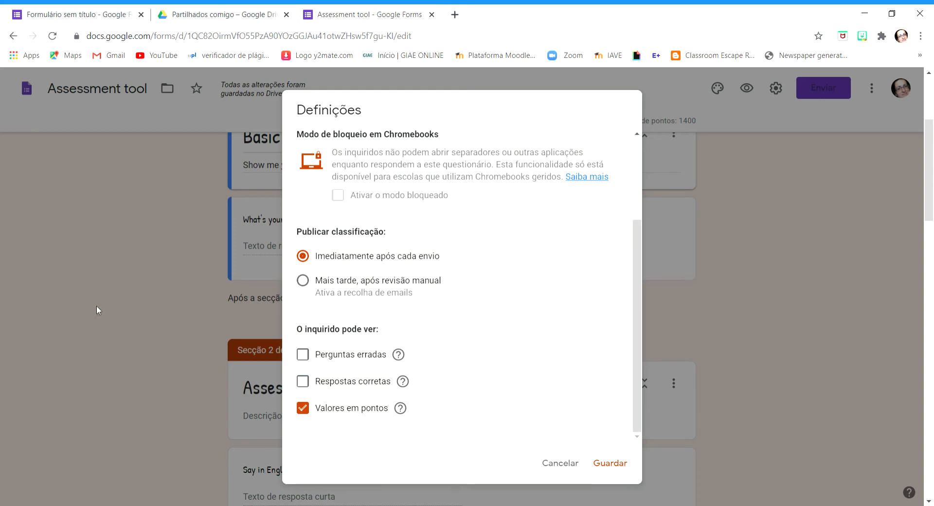
left_click(304, 281)
Set the quiz to hide wrong questions, correct answers and point values from respondents, and save the settings
scroll(515, 308, "down", 3)
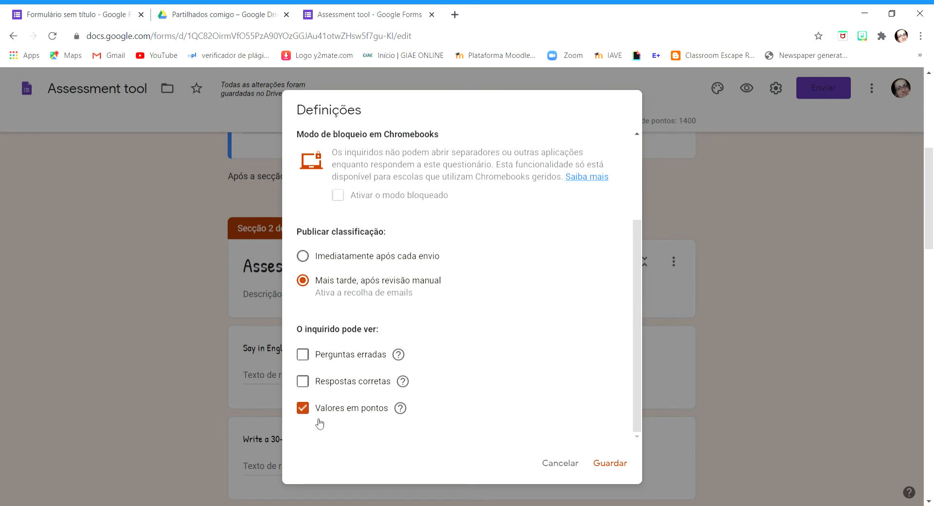
left_click(303, 408)
left_click(306, 355)
left_click(305, 387)
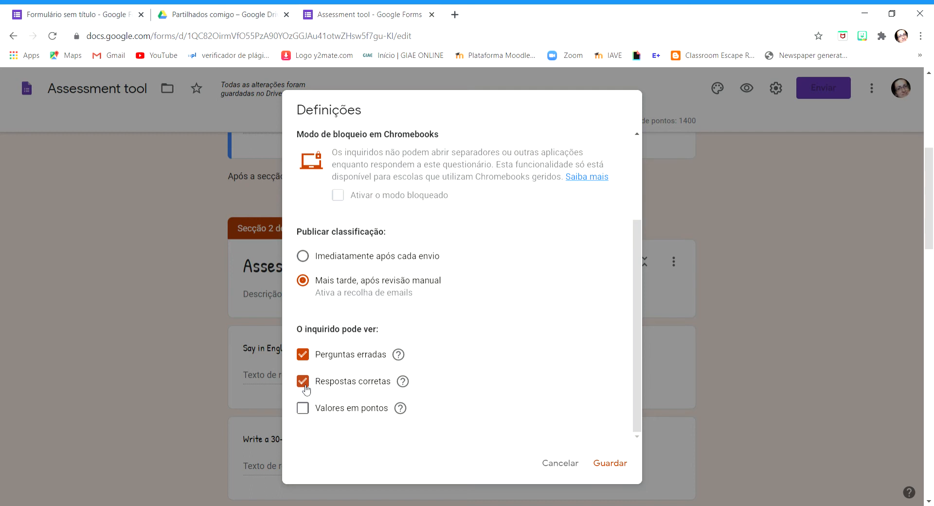
left_click(302, 354)
left_click(302, 381)
left_click(611, 463)
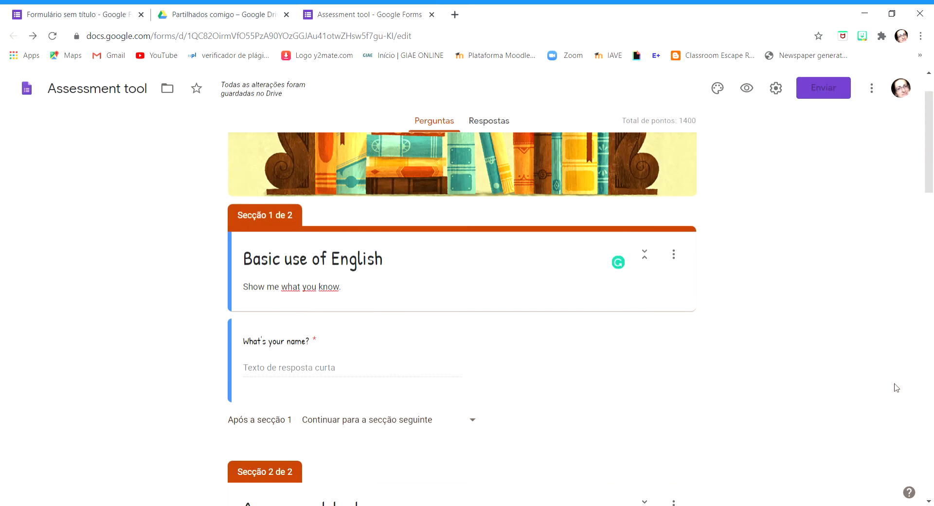
Look over section 1, including its email address field, and the beginning of section 2 of the form
scroll(883, 348, "down", 7)
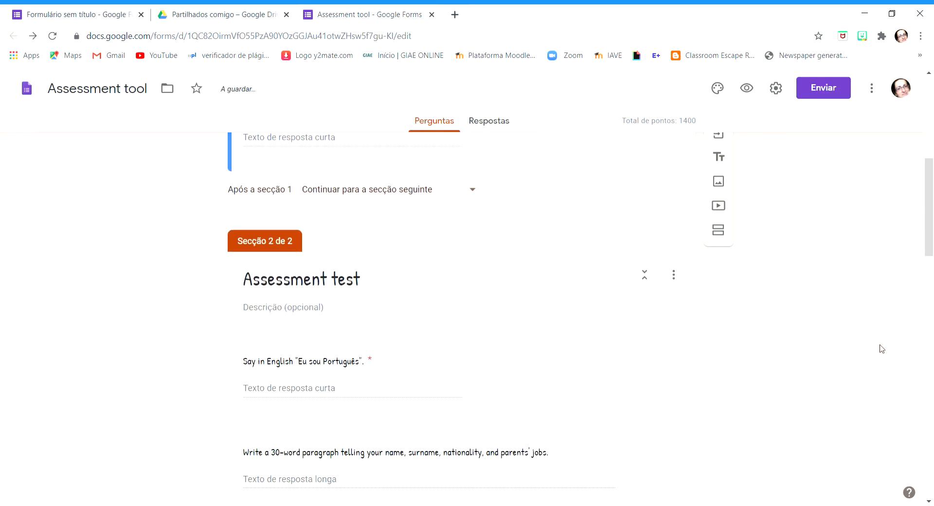
scroll(885, 348, "up", 12)
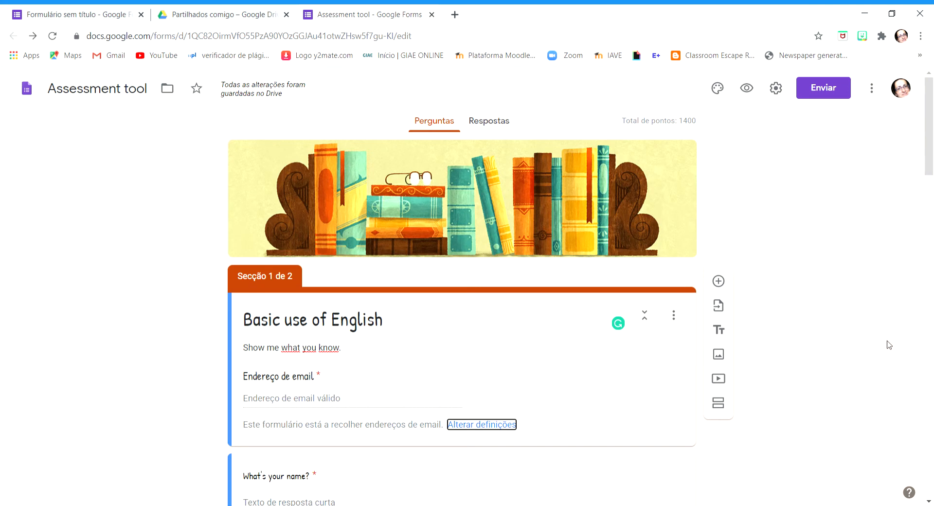
scroll(790, 265, "down", 2)
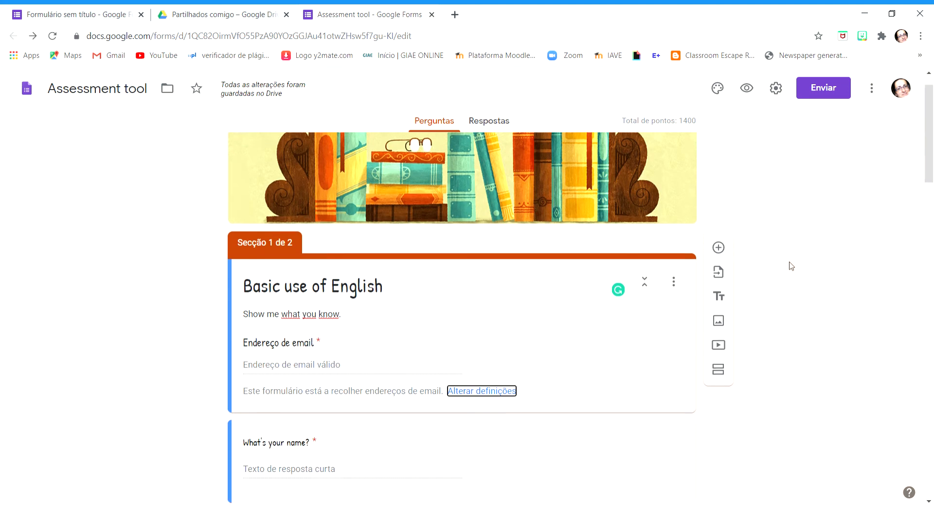
scroll(892, 253, "up", 2)
scroll(614, 308, "down", 1)
scroll(613, 308, "down", 3)
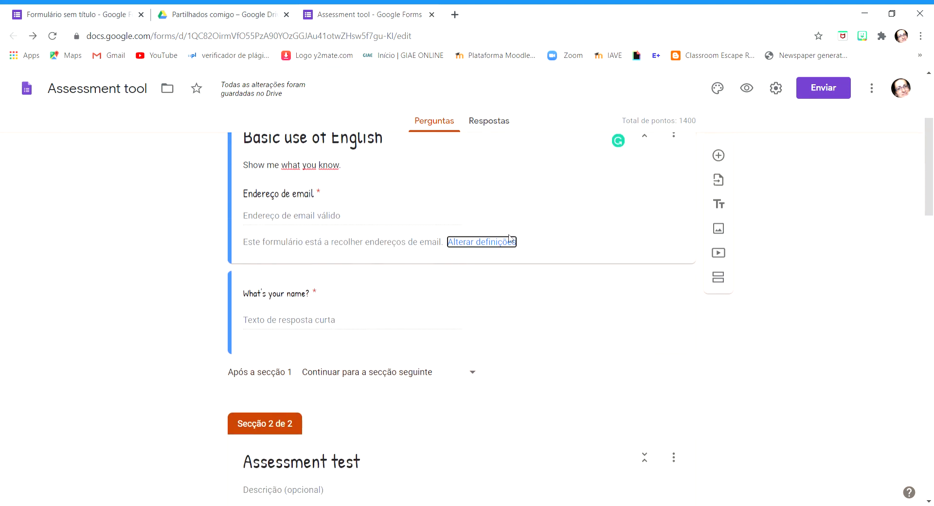
scroll(796, 248, "up", 2)
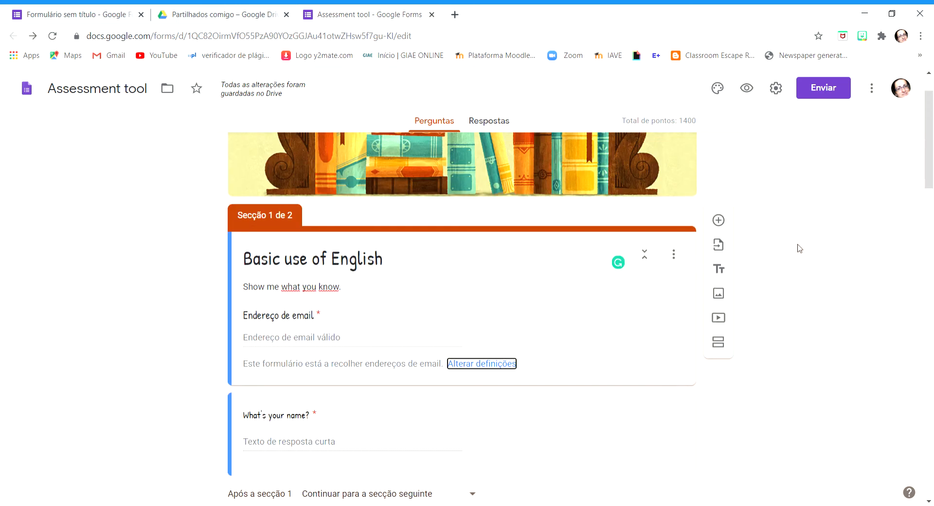
scroll(796, 248, "down", 2)
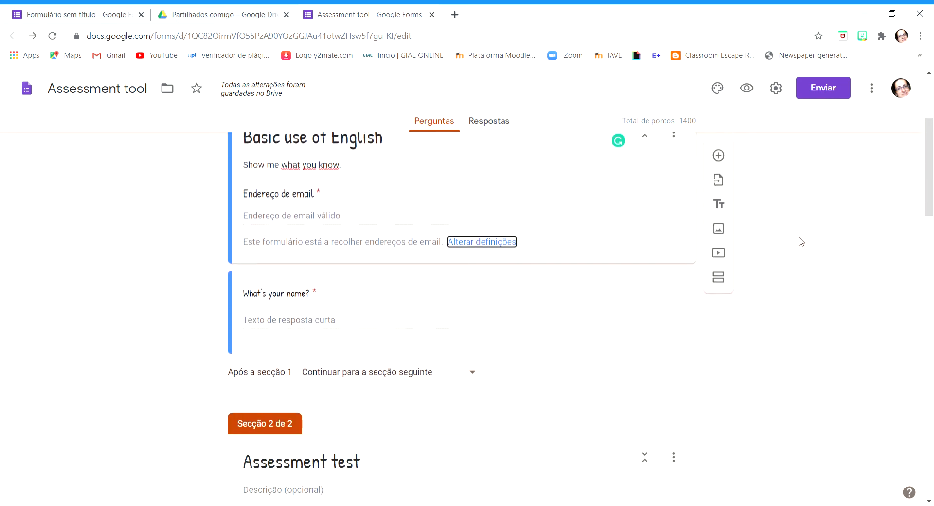
Open the "What's your name?" question for editing and choose "Resposta curta" as its answer type
left_click(445, 309)
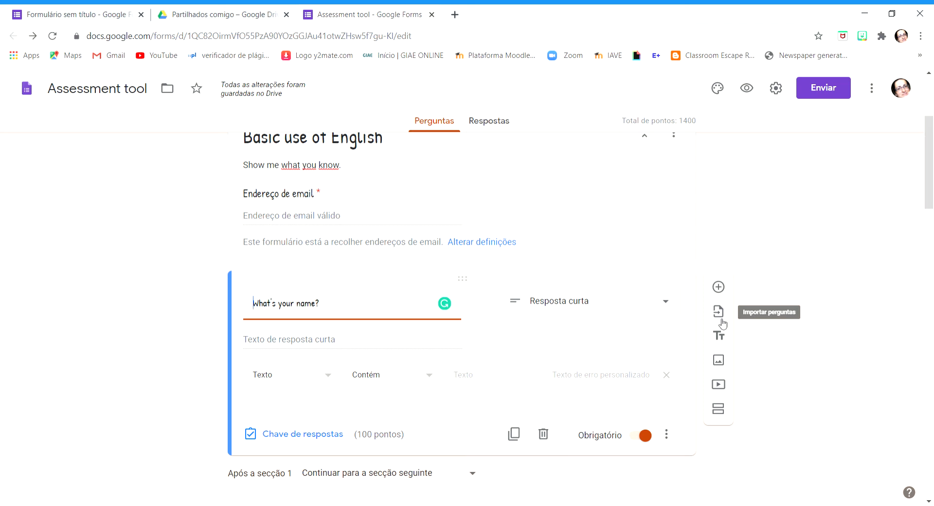
left_click(665, 300)
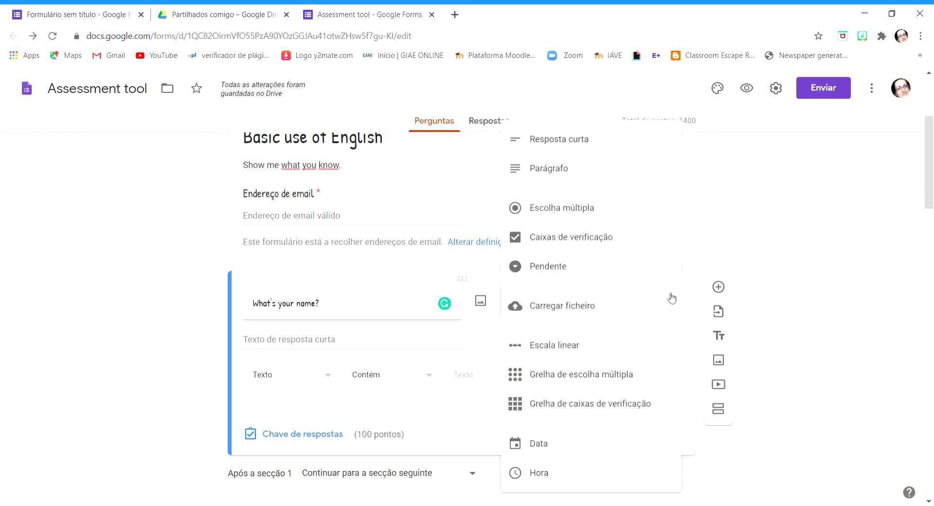
left_click(591, 146)
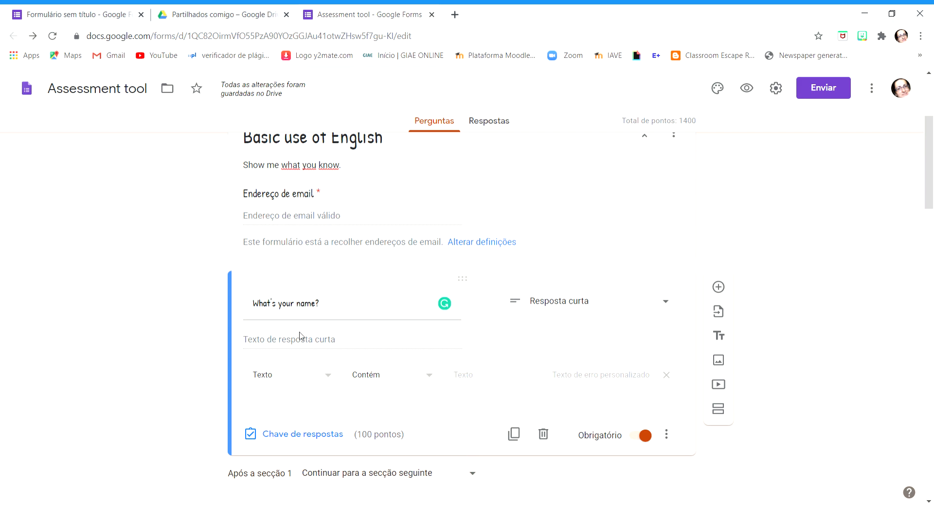
Set the "What's your name?" question to 0 points in its answer key and finish editing the key
left_click(305, 433)
scroll(655, 267, "down", 3)
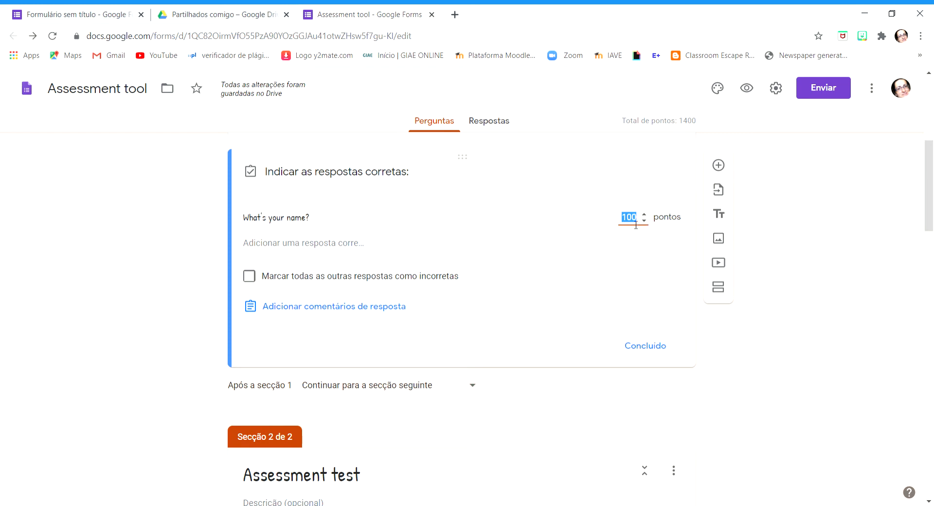
type("0")
left_click(805, 319)
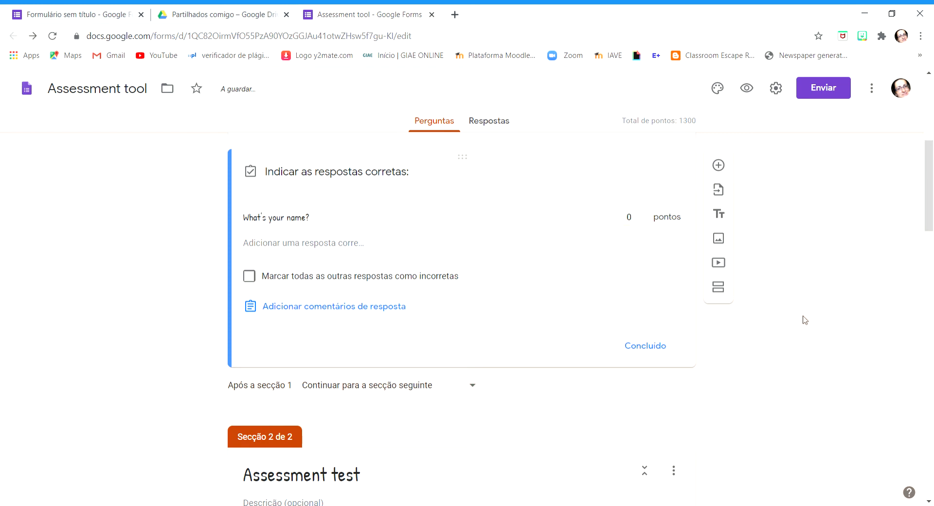
left_click(662, 346)
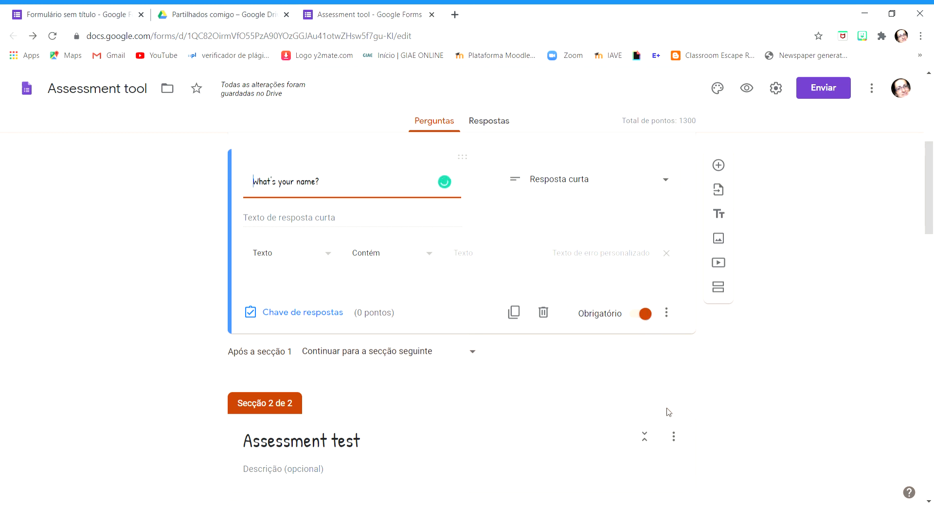
Duplicate the "What's your name?" question and delete the copy
left_click(515, 316)
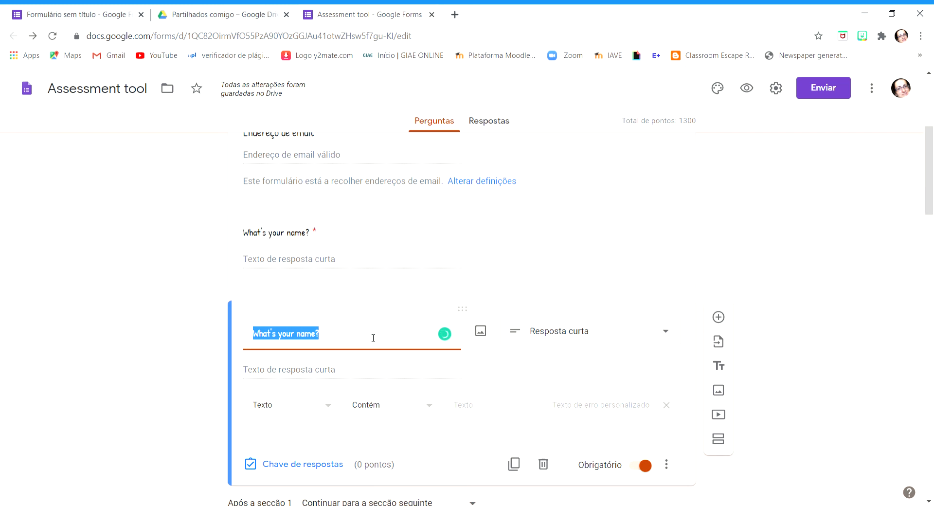
left_click(371, 333)
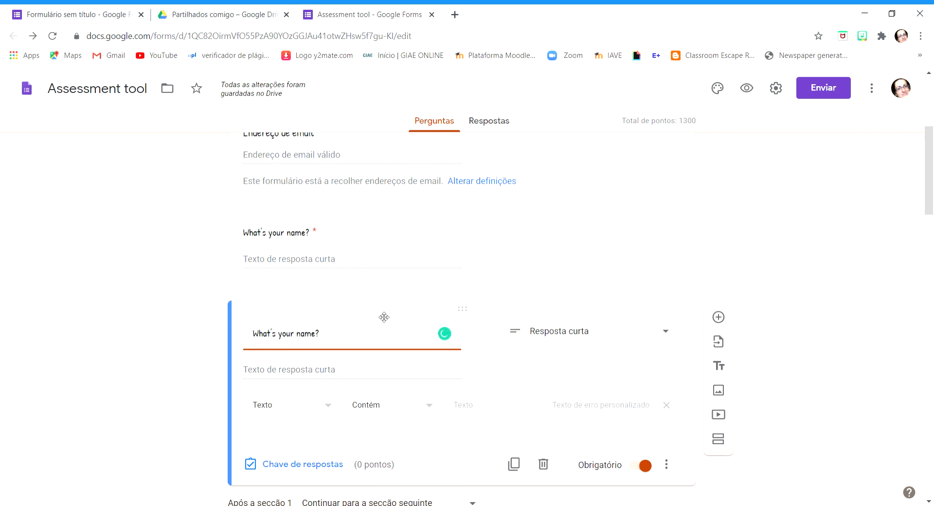
scroll(394, 335, "down", 1)
scroll(394, 335, "down", 1)
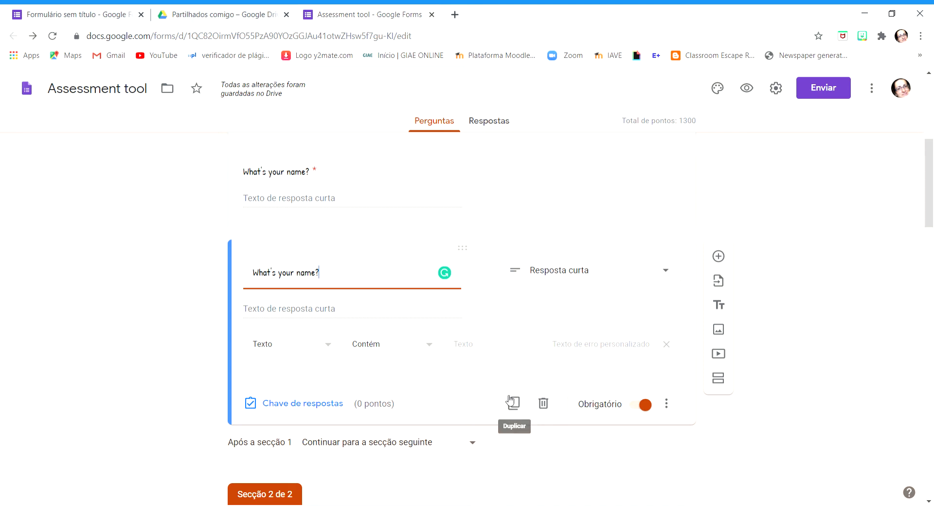
left_click(546, 408)
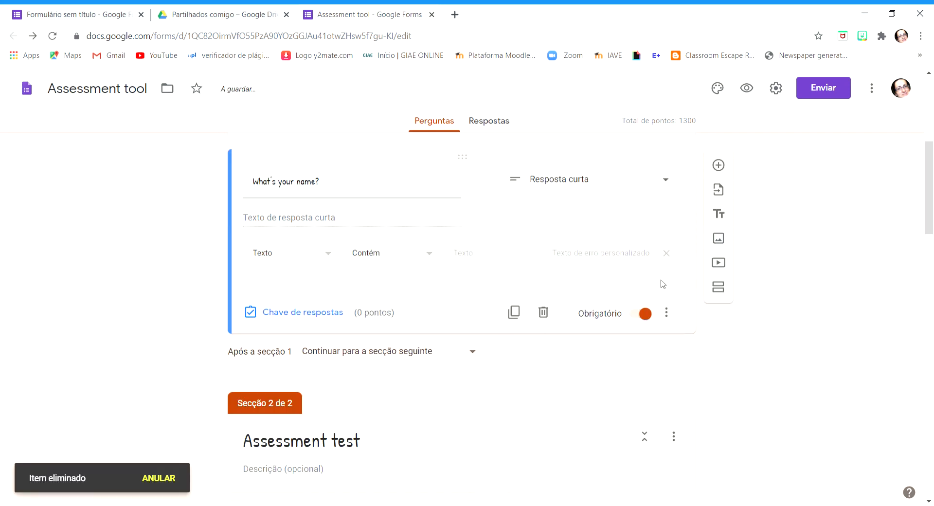
Show a description field on the "What's your name?" question and turn its response validation off and on again
left_click(667, 312)
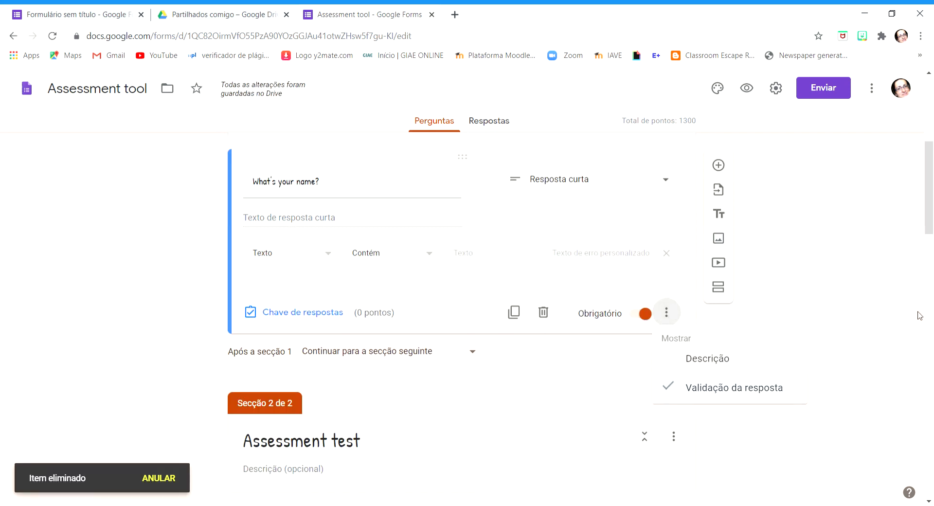
left_click(725, 360)
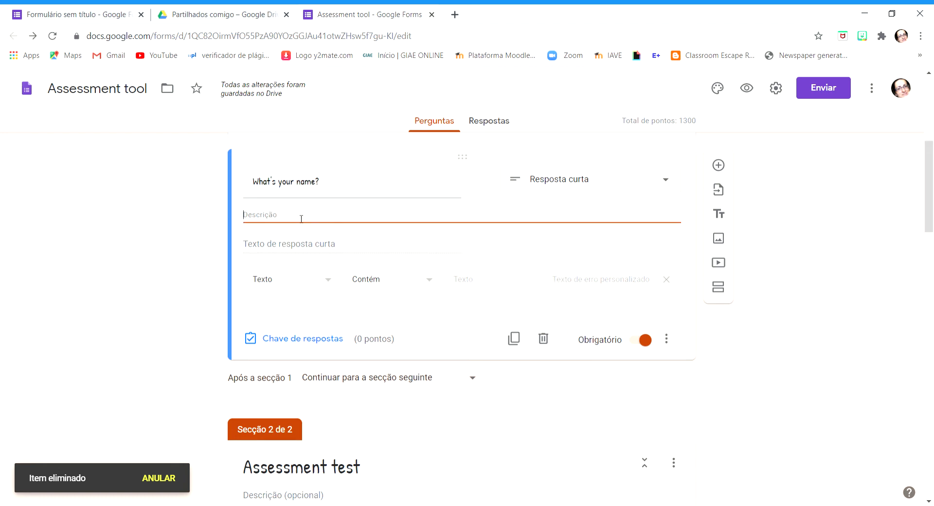
left_click(668, 339)
left_click(739, 418)
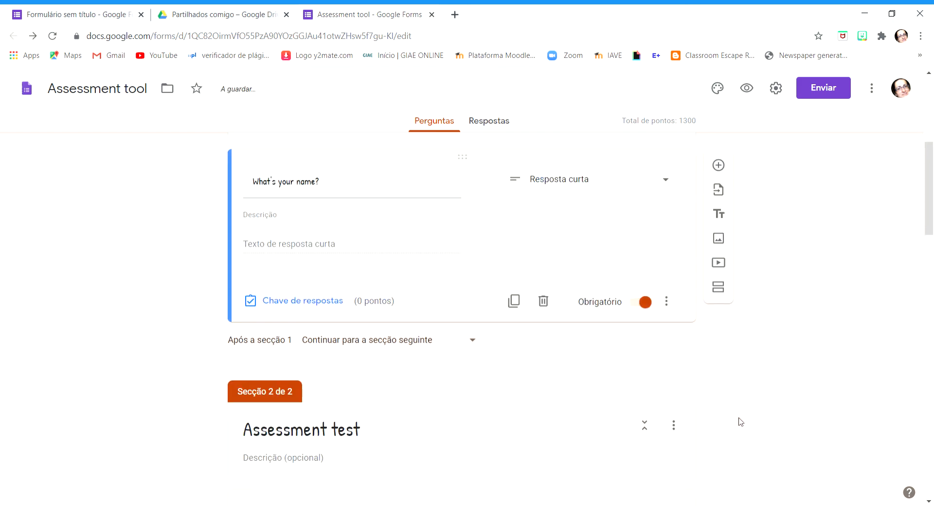
left_click(666, 302)
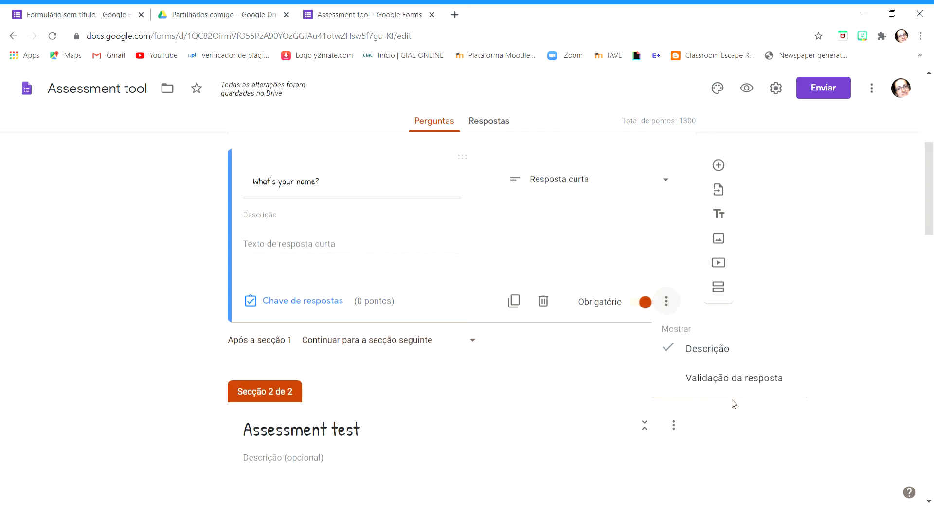
left_click(734, 392)
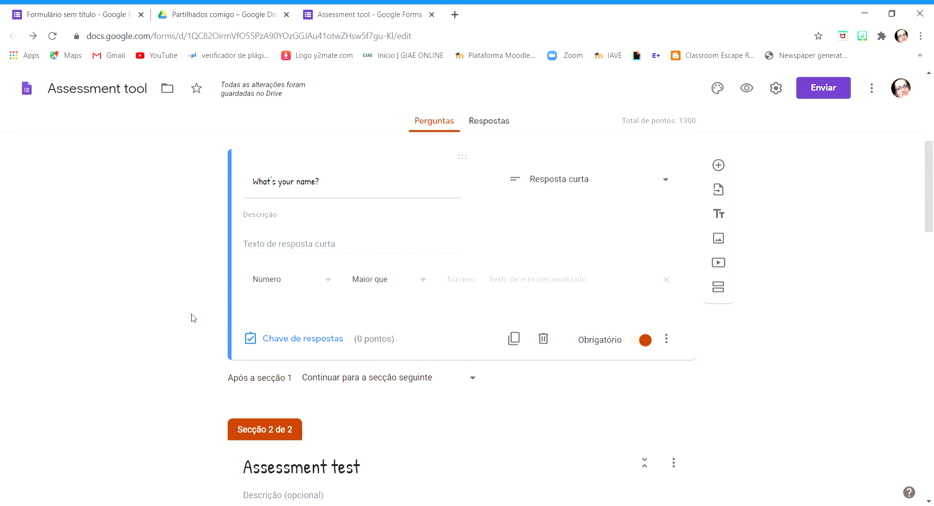
Add a new section after the "What's your name?" question and delete that untitled section again
scroll(35, 258, "down", 2)
scroll(802, 298, "up", 2)
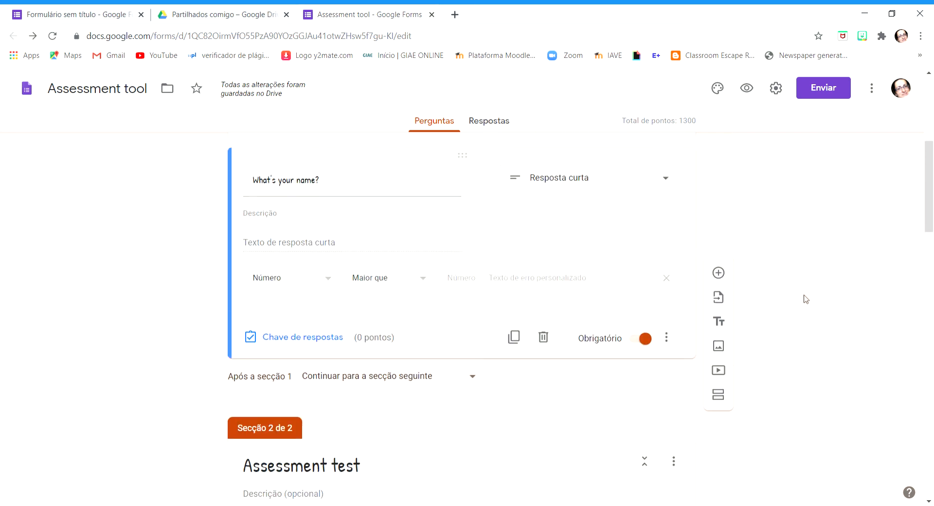
scroll(810, 300, "up", 2)
scroll(809, 302, "down", 3)
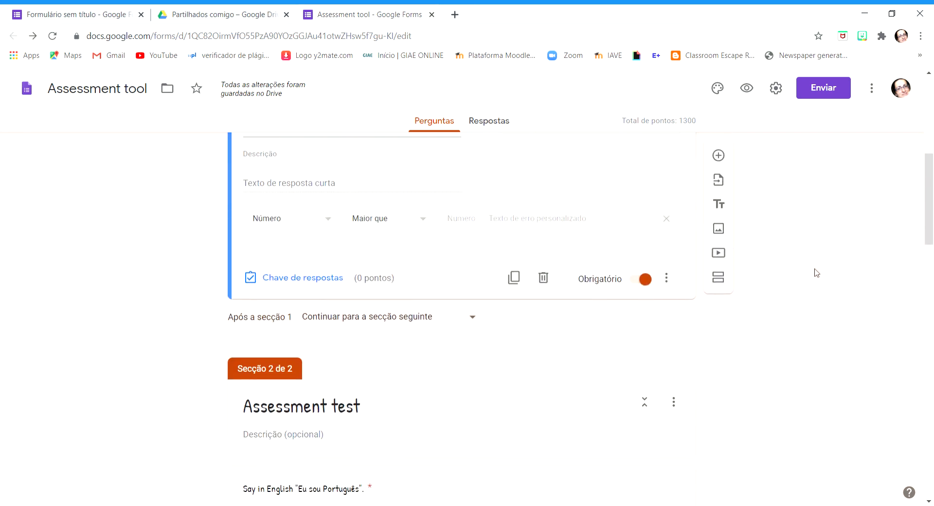
scroll(827, 262, "down", 2)
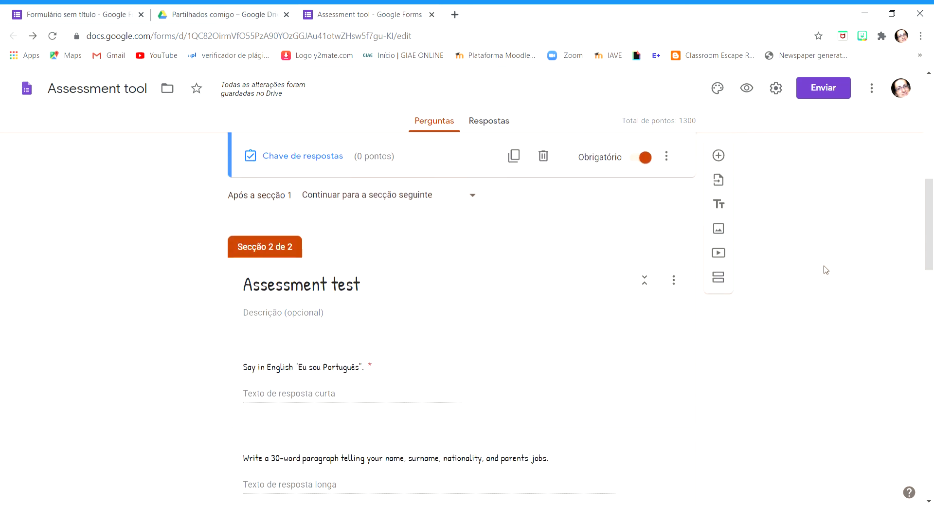
scroll(801, 232, "up", 1)
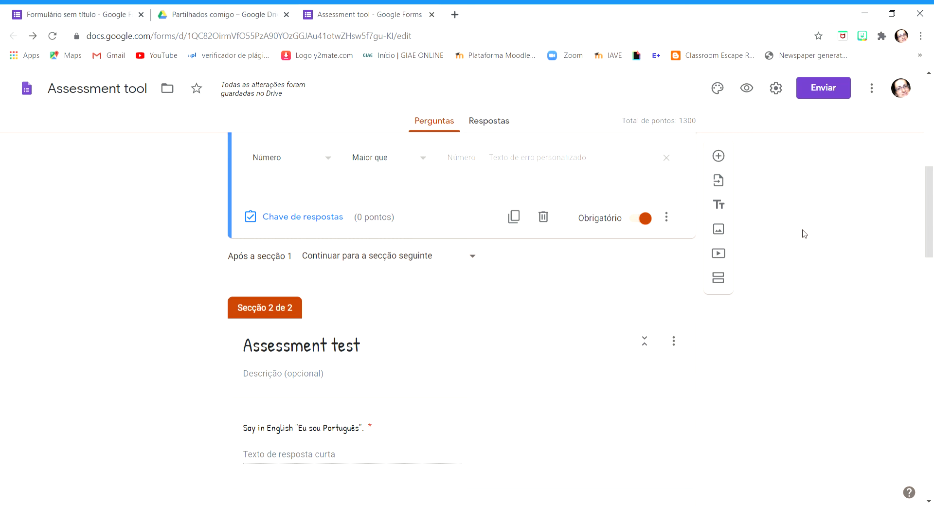
left_click(720, 280)
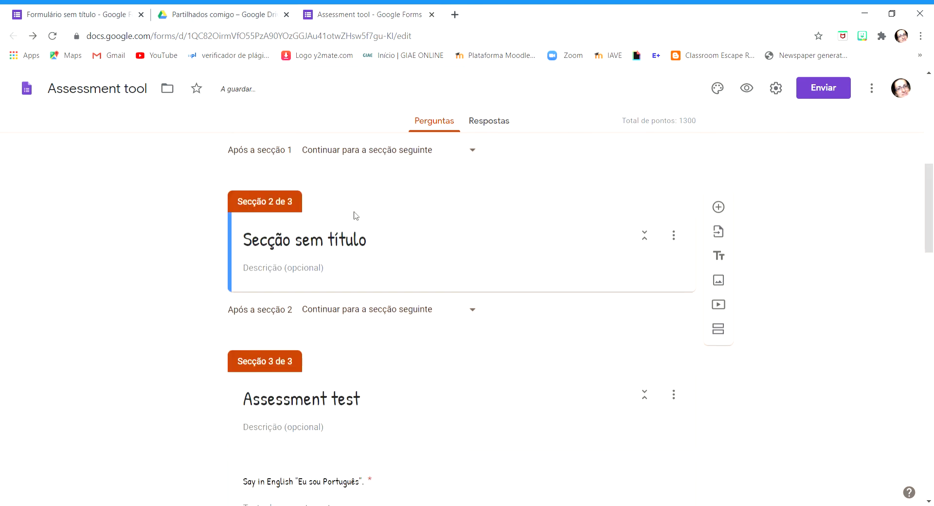
left_click(323, 255)
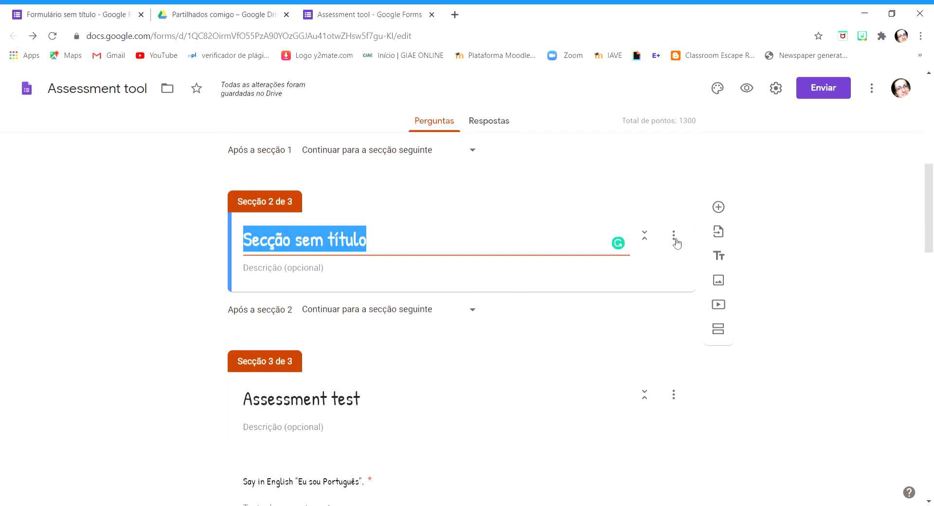
left_click(674, 236)
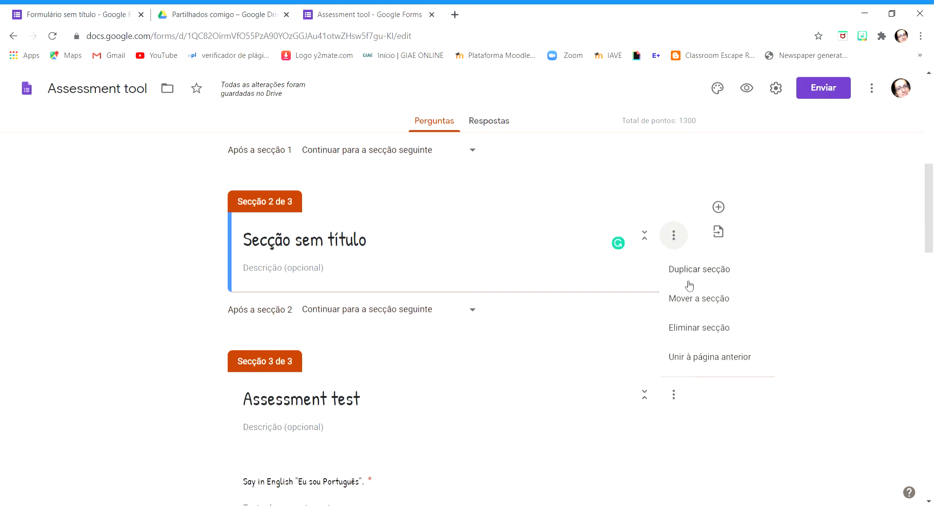
left_click(700, 328)
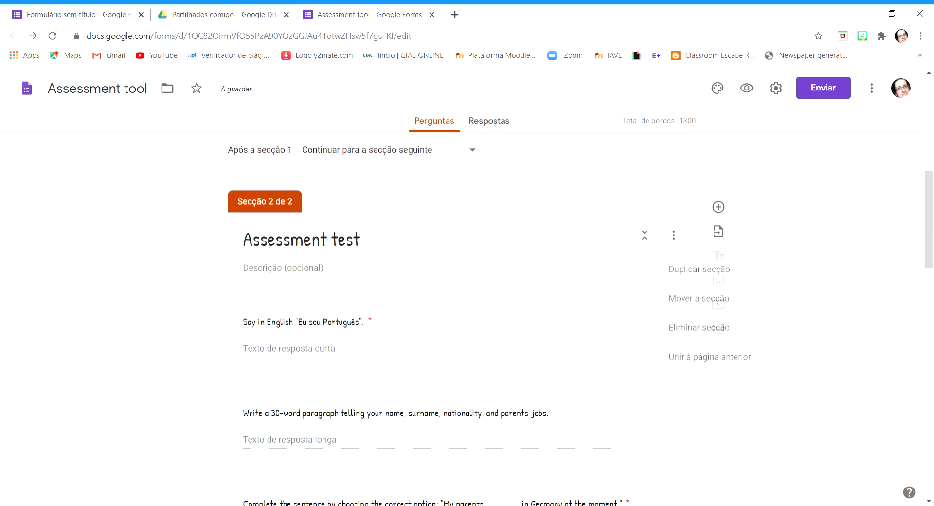
scroll(561, 257, "up", 3)
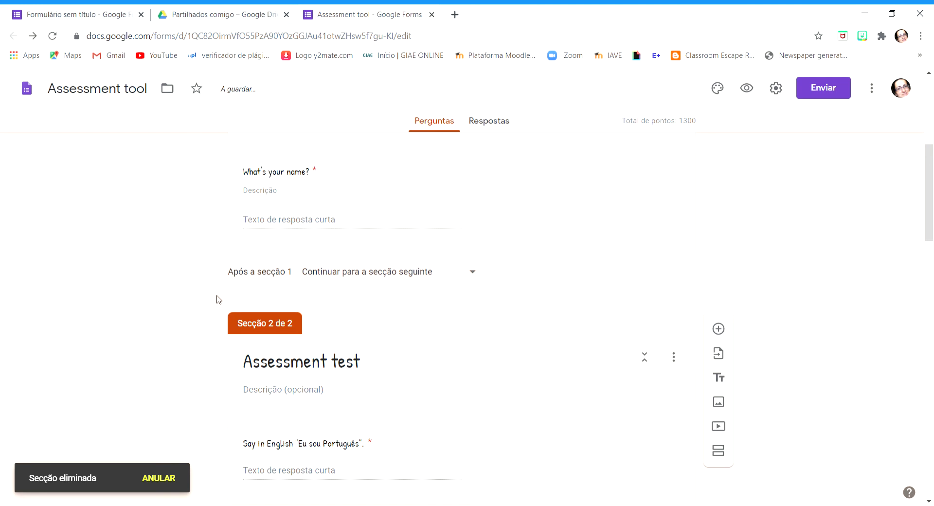
Delete the "Assessment test" section with its questions and undo the deletion
scroll(507, 327, "down", 1)
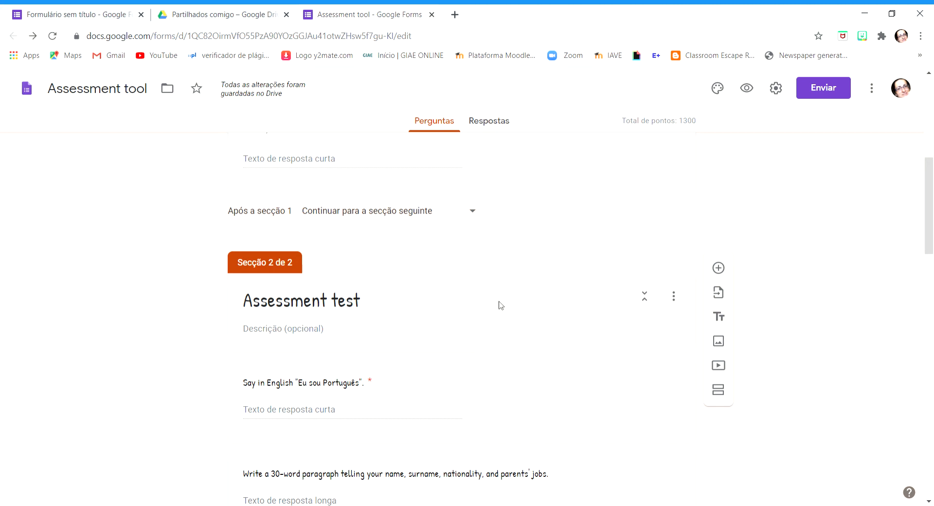
left_click(679, 301)
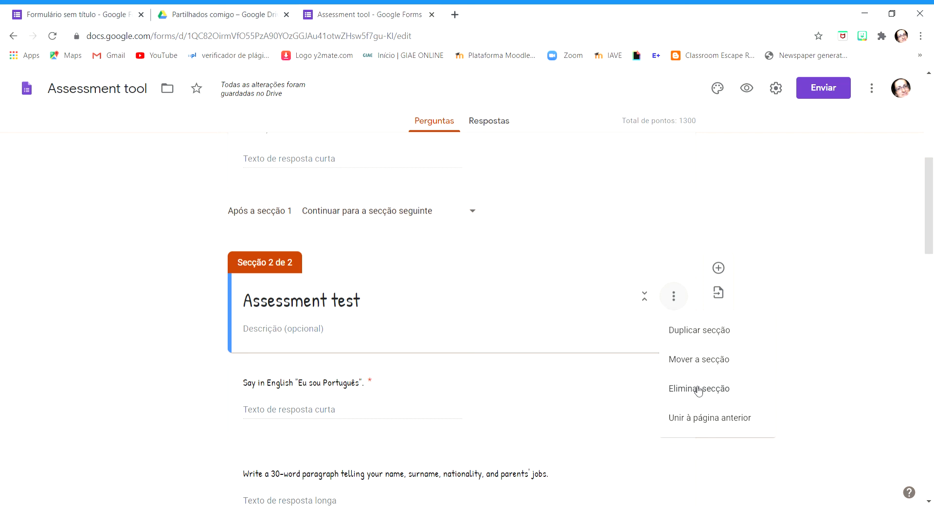
left_click(699, 389)
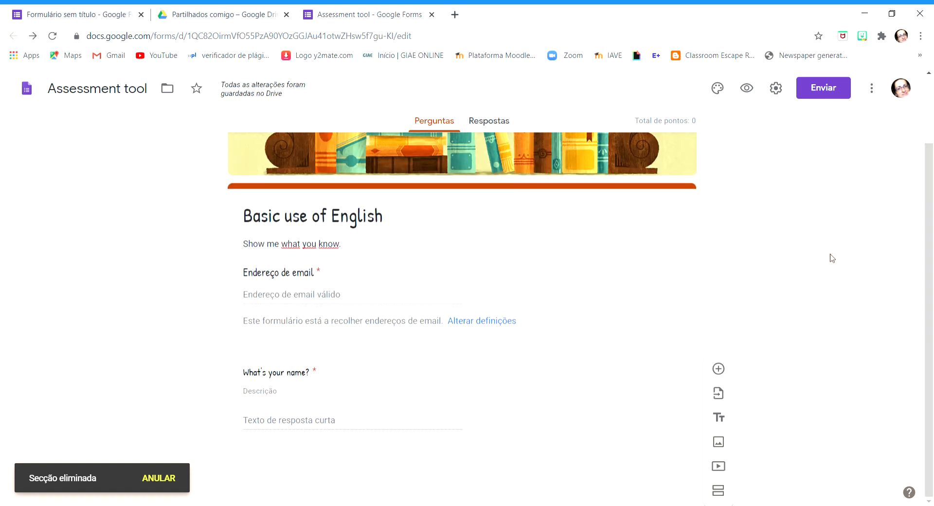
left_click(871, 95)
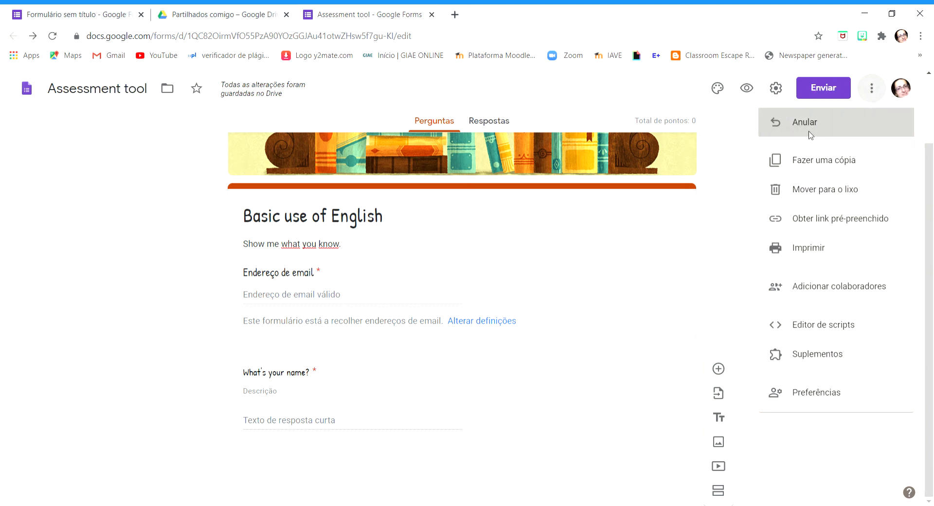
left_click(813, 136)
scroll(540, 382, "down", 5)
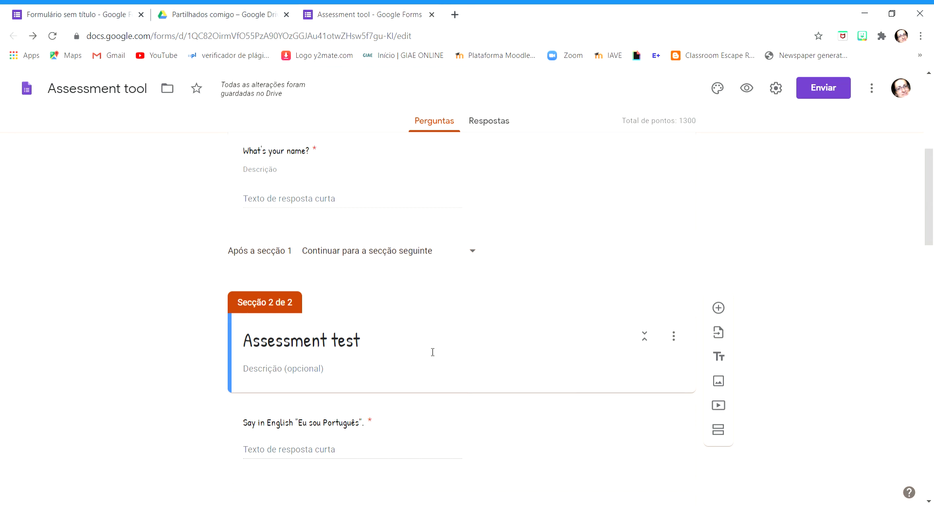
Merge the "Assessment test" section into the section before it
scroll(784, 267, "down", 1)
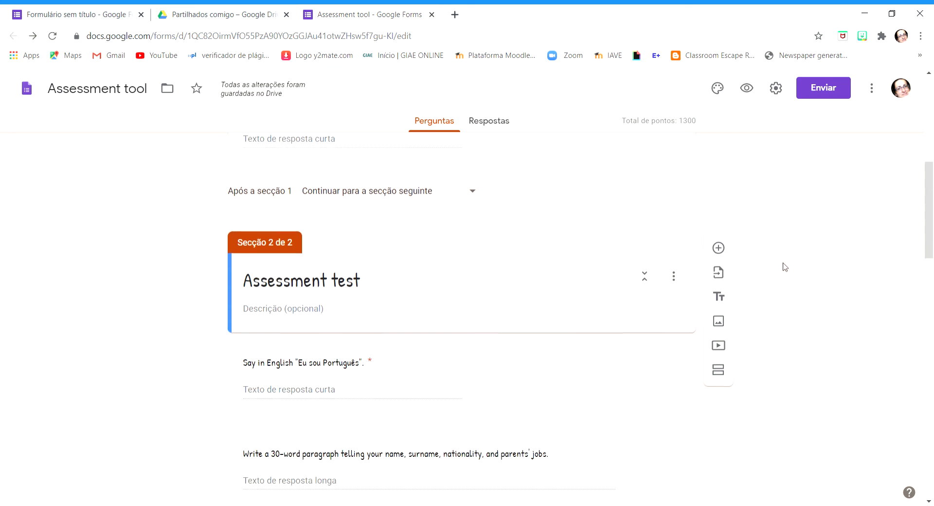
scroll(785, 266, "down", 1)
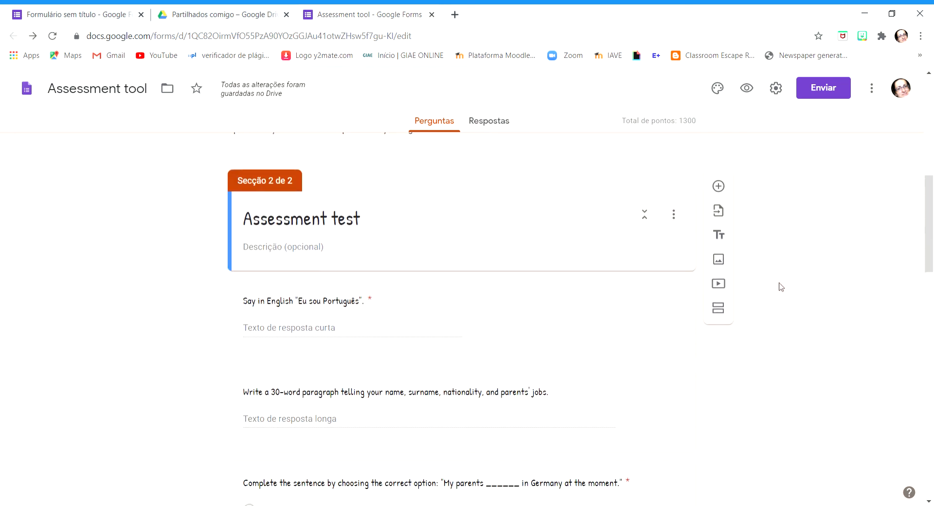
scroll(790, 302, "up", 1)
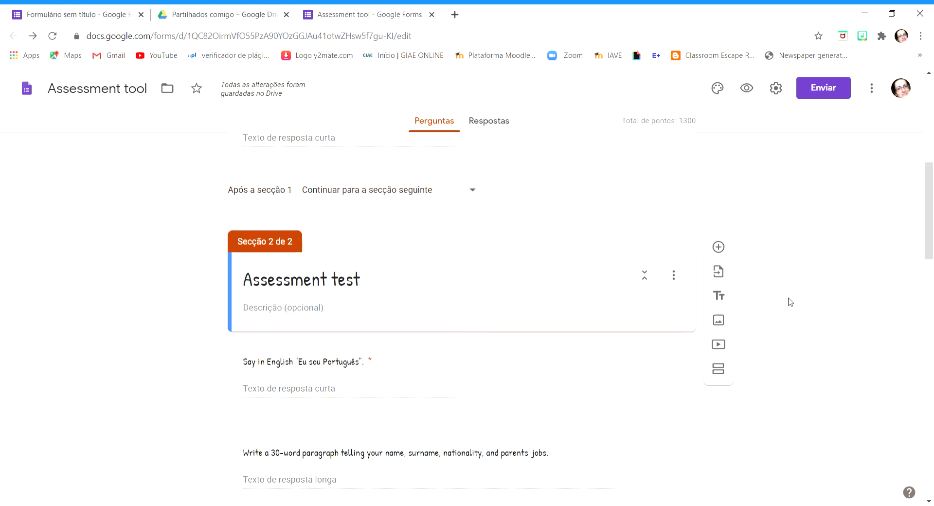
left_click(673, 275)
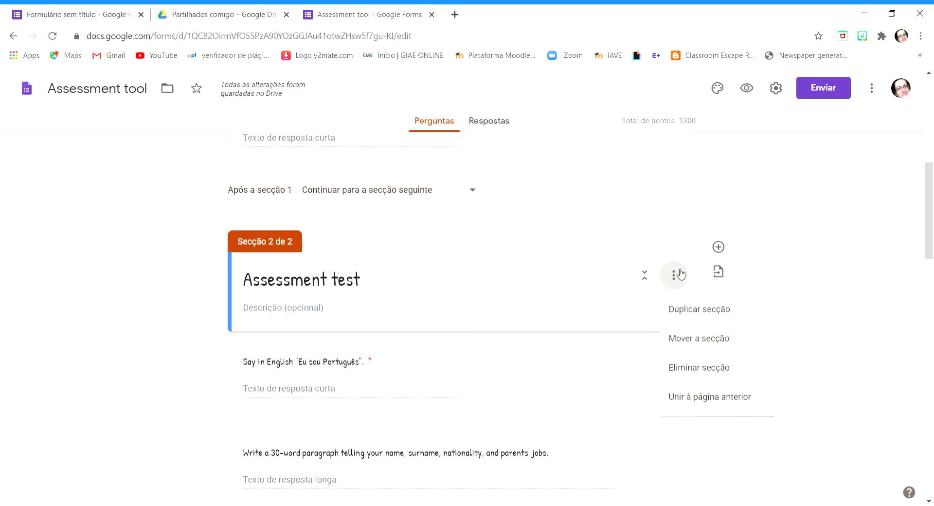
left_click(703, 402)
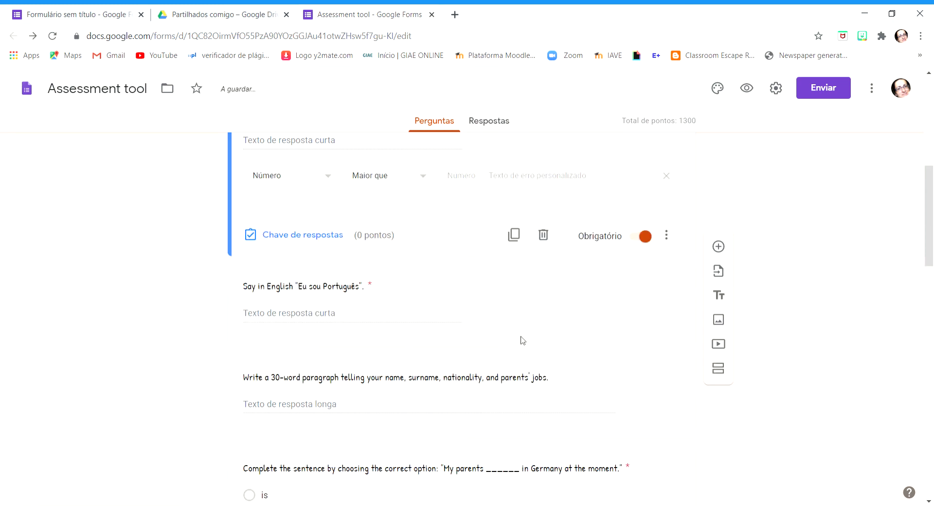
scroll(539, 366, "up", 3)
scroll(350, 238, "down", 4)
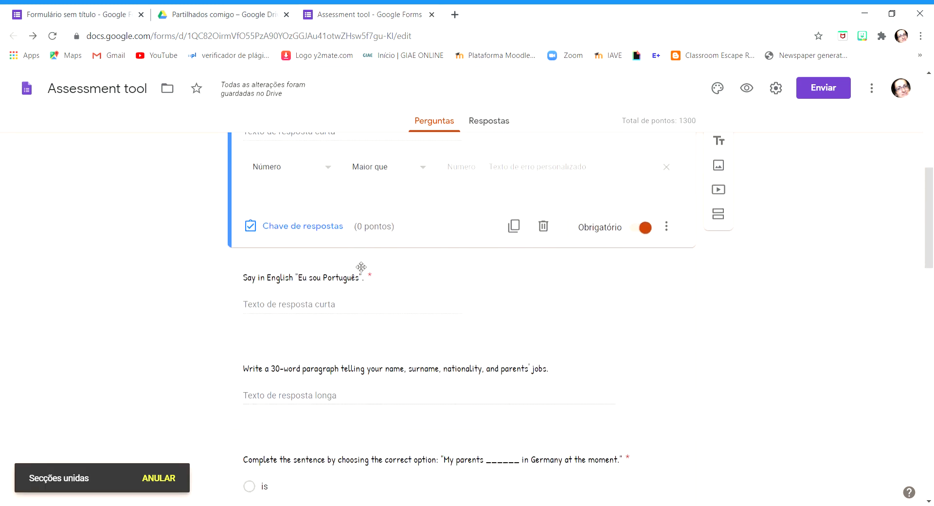
Insert a new section directly after the "Say in English 'Eu sou Português'." question
left_click(657, 252)
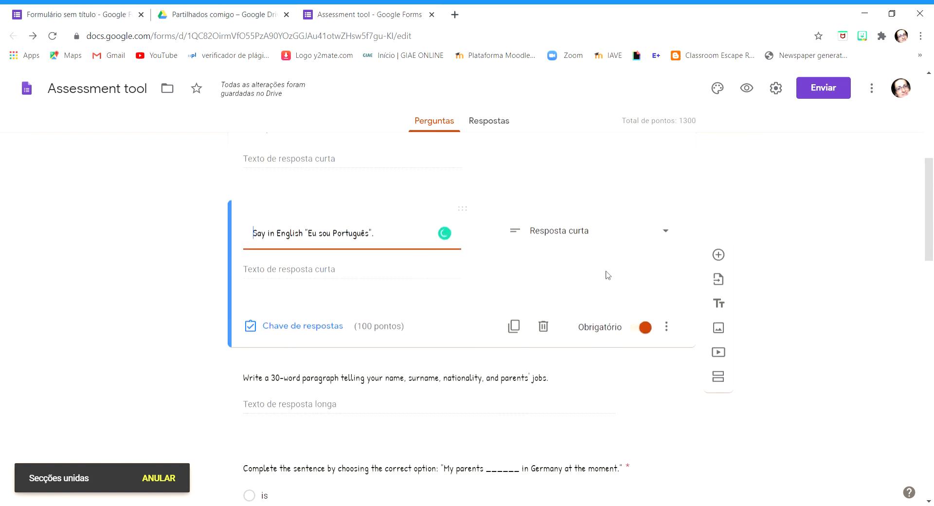
scroll(696, 243, "up", 3)
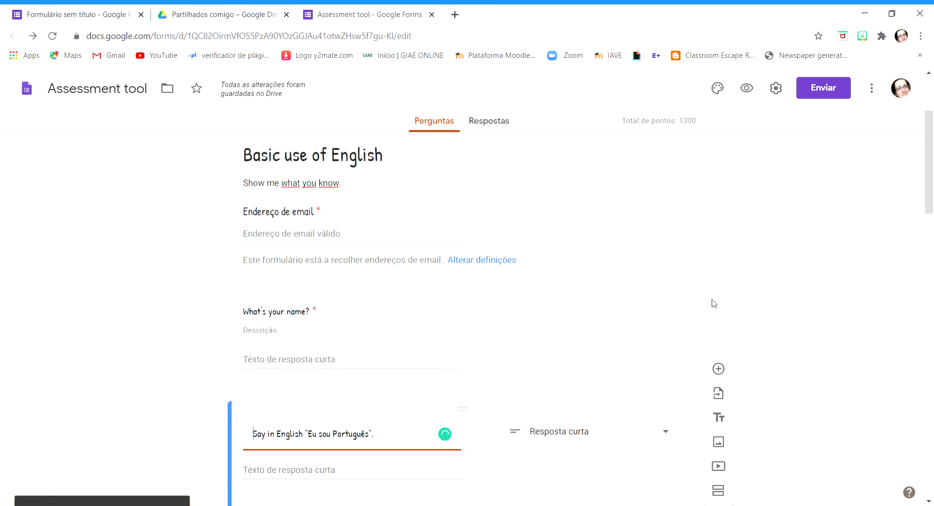
scroll(703, 302, "down", 3)
left_click(718, 357)
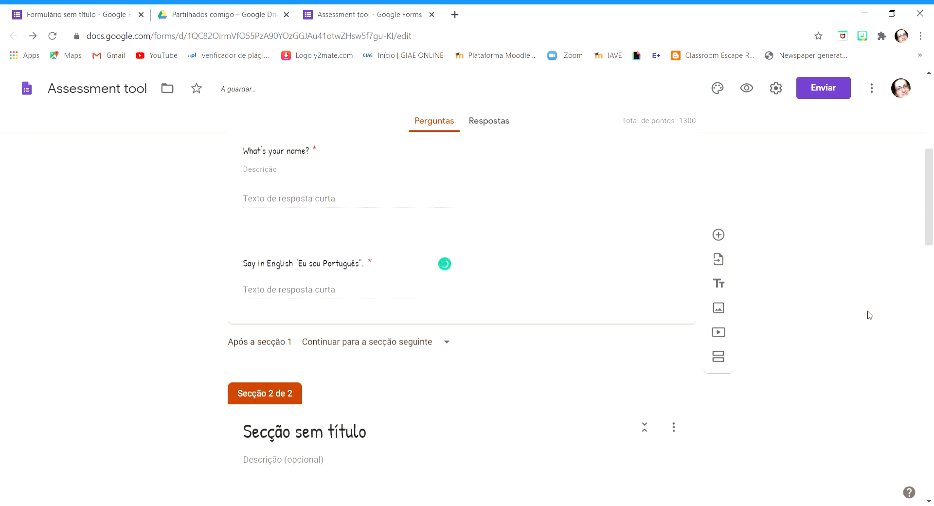
scroll(321, 341, "down", 3)
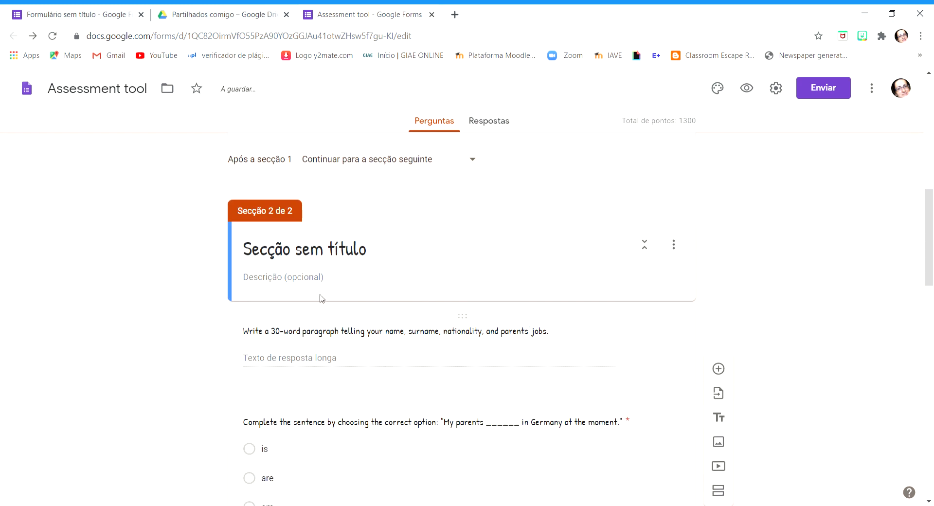
Title the new untitled section "Assessment test"
left_click(335, 261)
type("A")
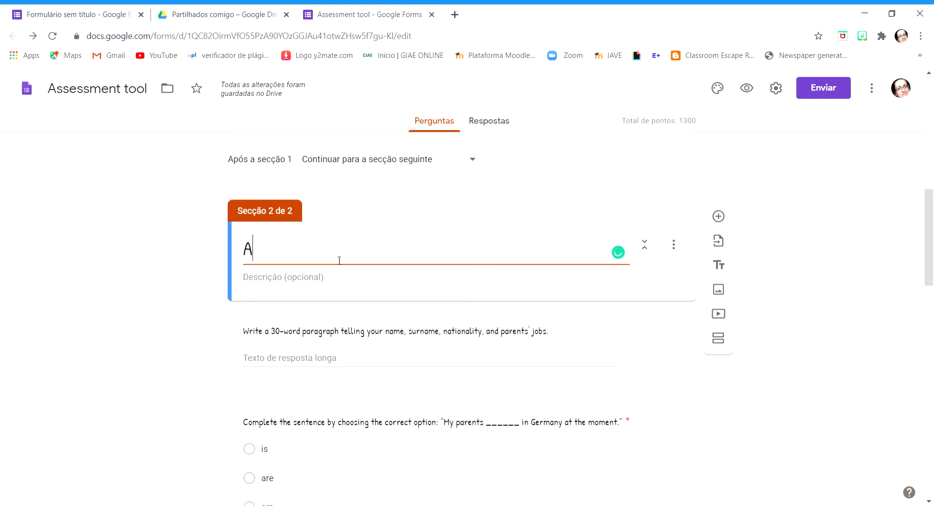
type("ssessme")
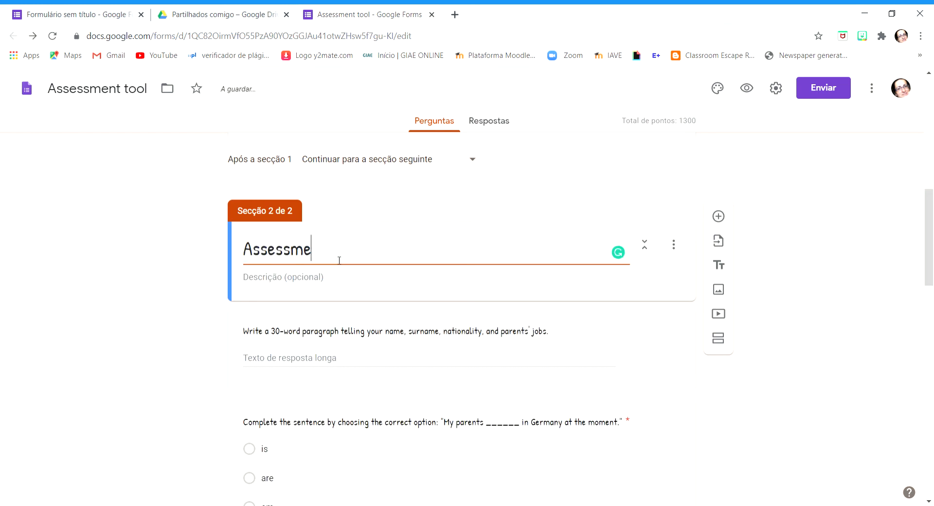
type("nt test")
left_click(180, 309)
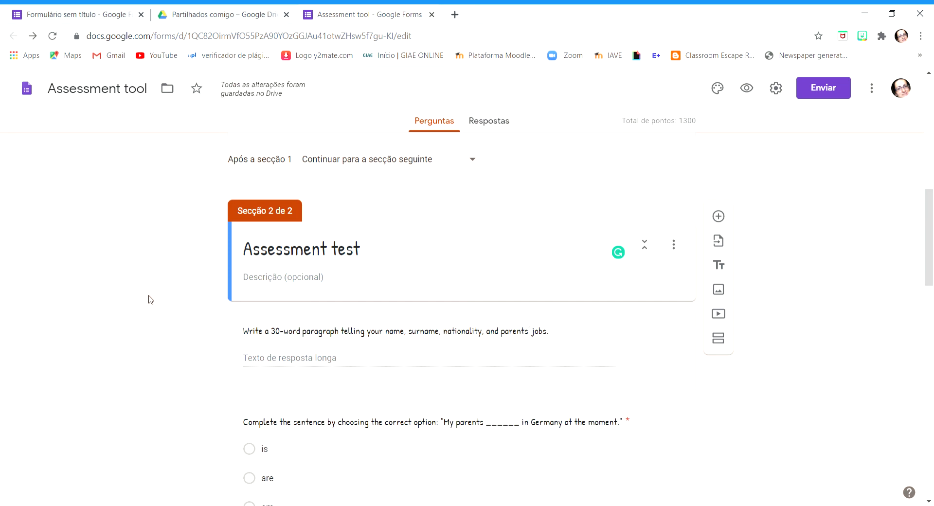
Move the "Say in English 'Eu sou Português'." question into section 2, directly below the "Assessment test" heading
scroll(151, 299, "up", 4)
scroll(138, 238, "down", 1)
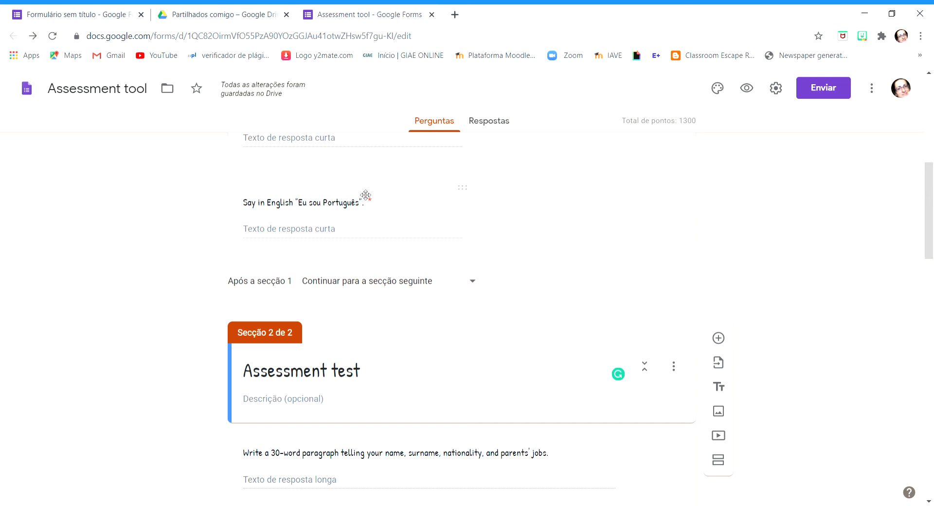
left_click(427, 208)
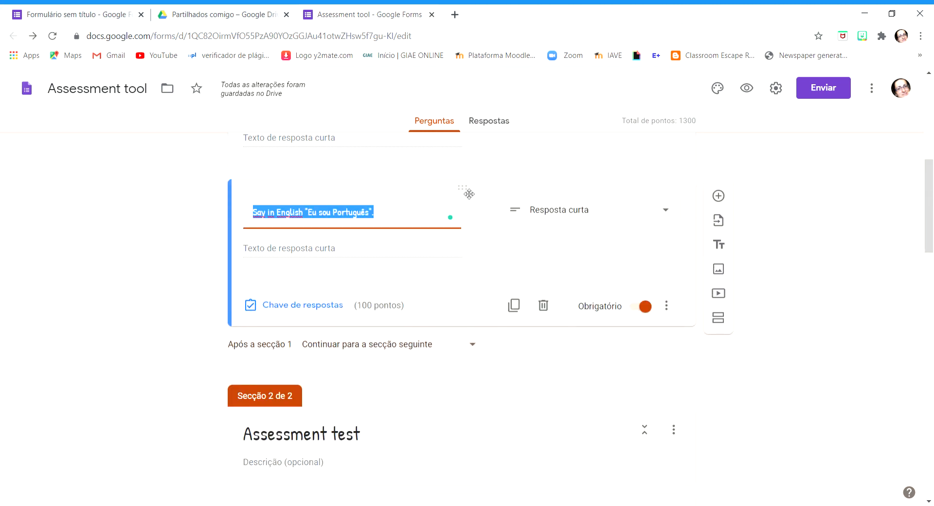
left_click_drag(466, 191, 432, 317)
left_click(834, 231)
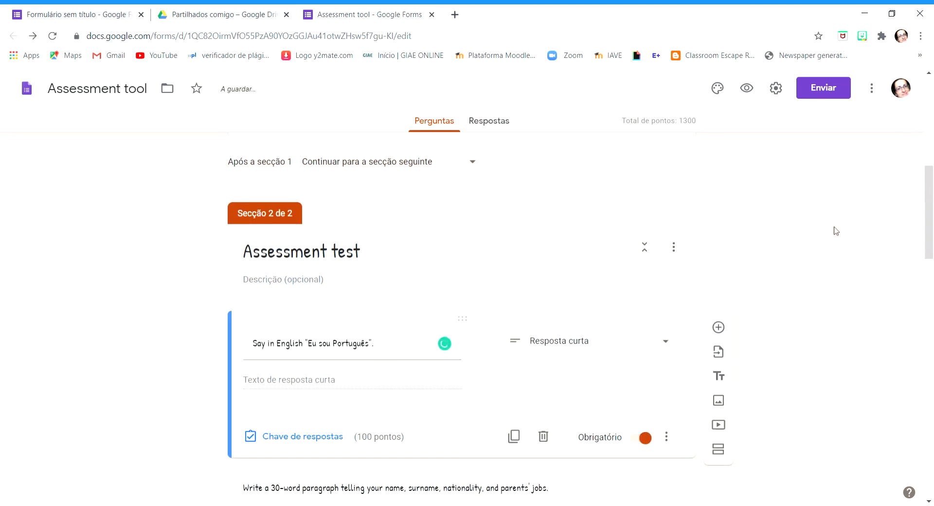
scroll(792, 218, "up", 4)
scroll(793, 220, "down", 3)
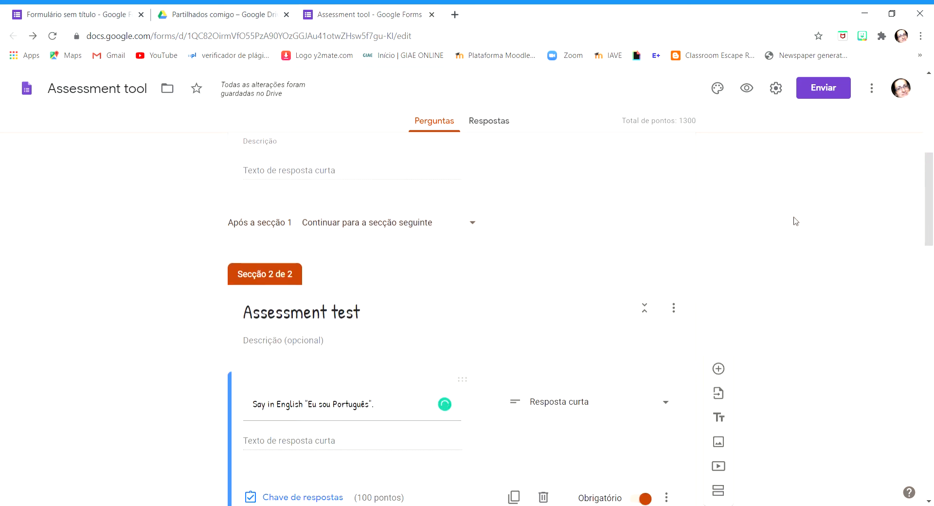
Choose "Resposta curta" as the answer type of the "Say in English 'Eu sou Português'." question in section 2
scroll(793, 219, "down", 2)
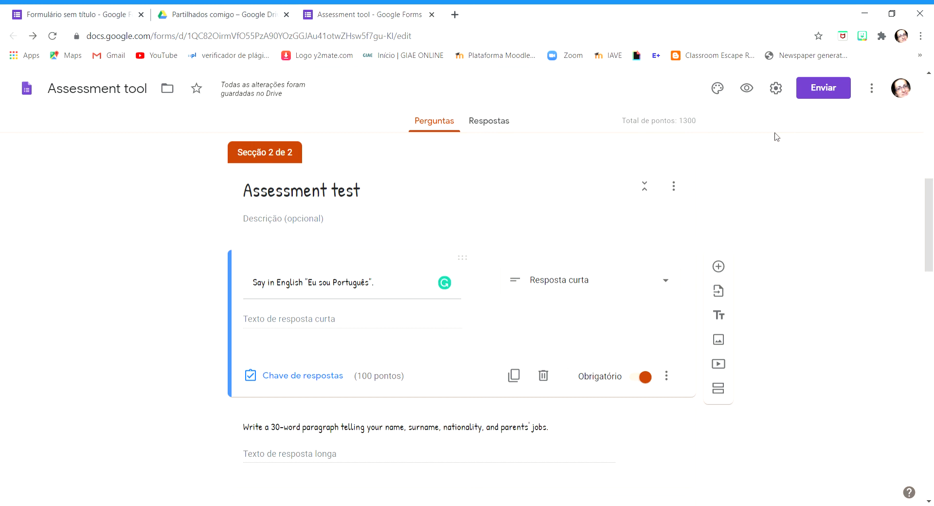
scroll(820, 252, "down", 3)
scroll(821, 255, "up", 1)
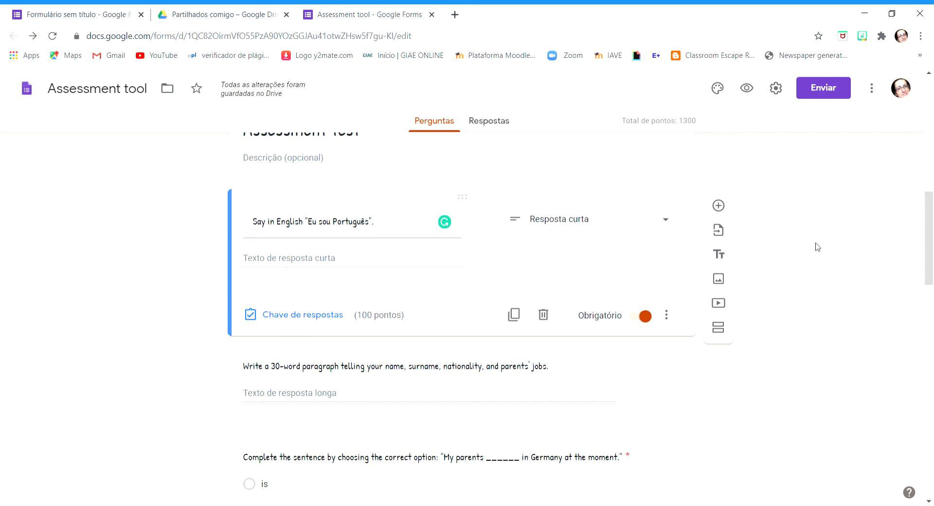
left_click(395, 237)
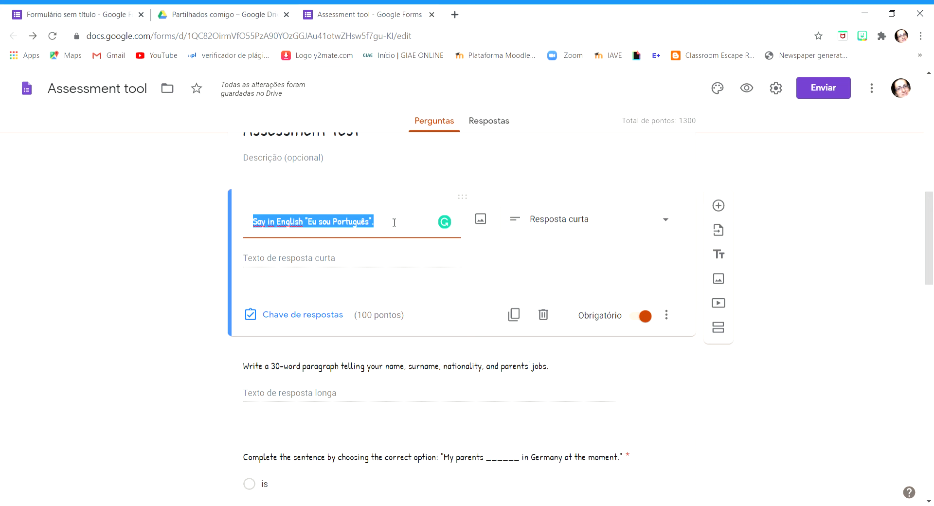
left_click(394, 223)
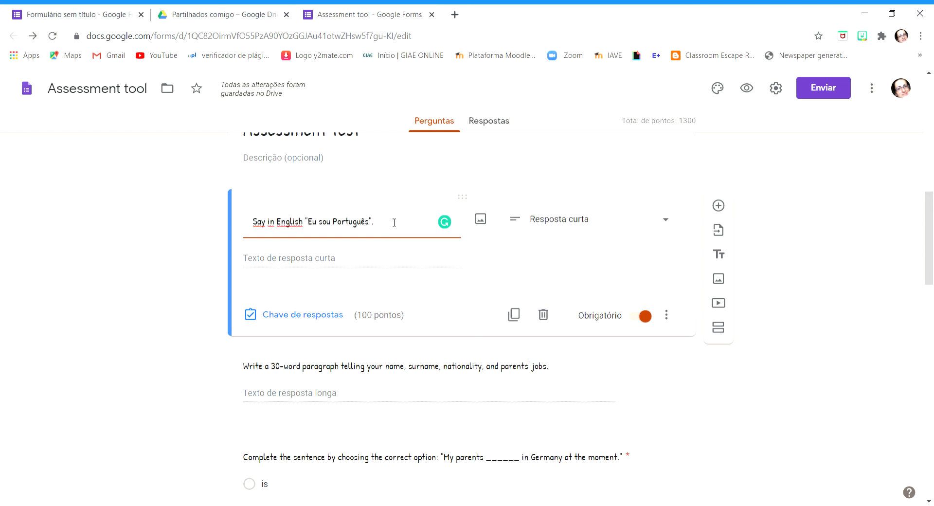
left_click(674, 219)
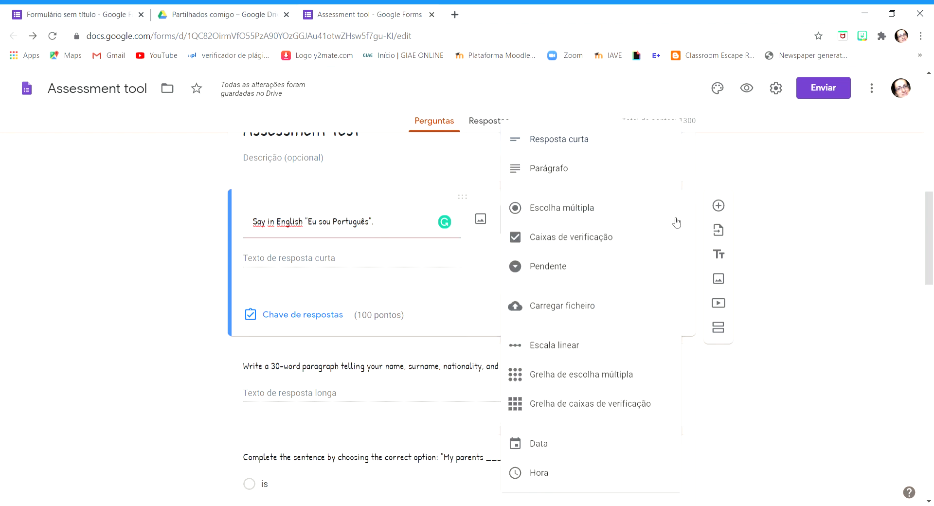
left_click(588, 139)
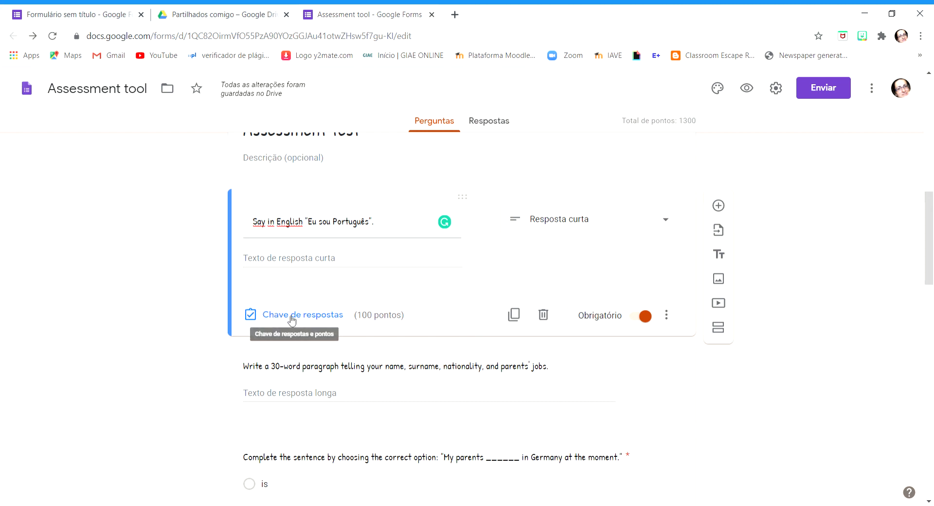
Add response validation to this question requiring text that contains "I am Portuguese.", with the custom error text "Oops, try again!"
left_click(666, 315)
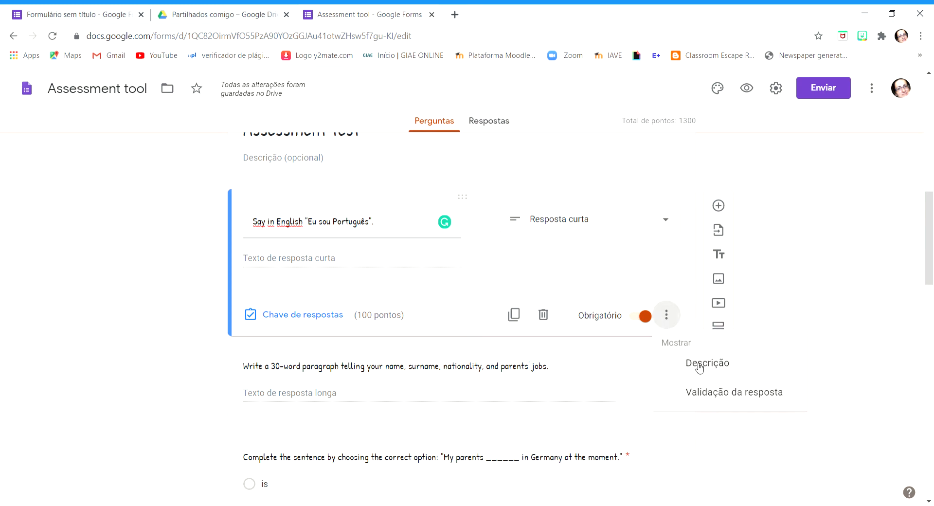
left_click(723, 392)
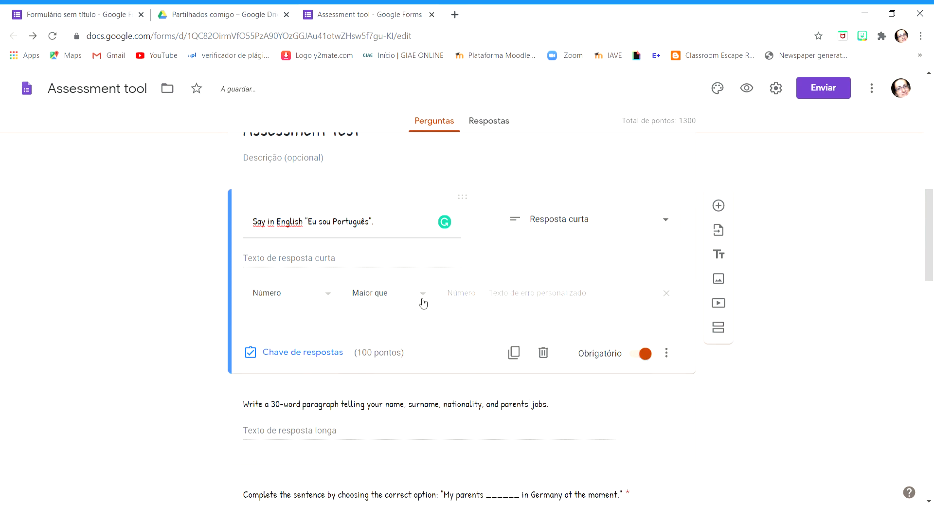
left_click(327, 295)
left_click(295, 322)
left_click(472, 298)
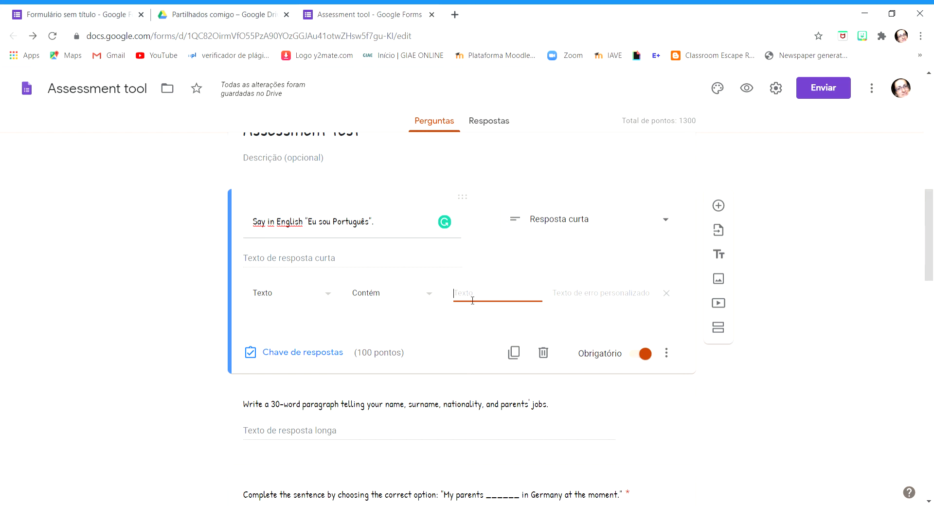
type("I am Portuguese.")
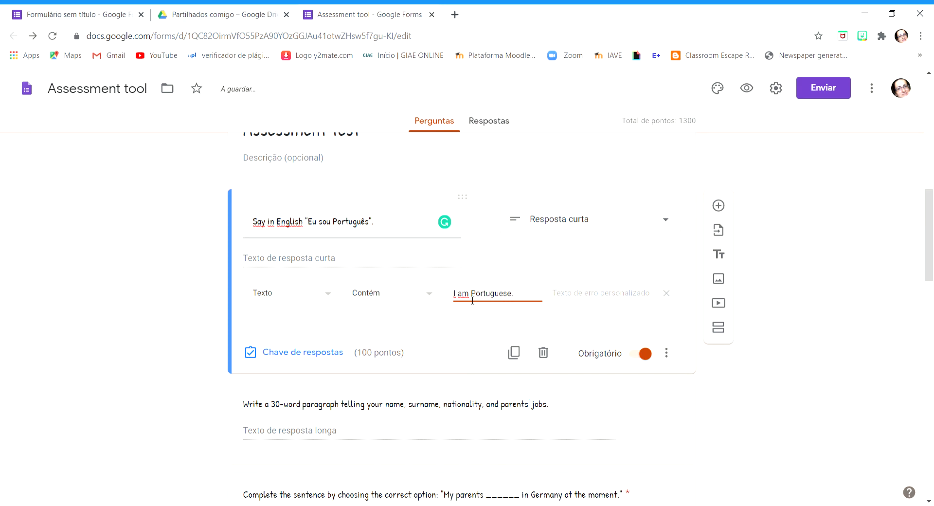
left_click(564, 295)
type("OO")
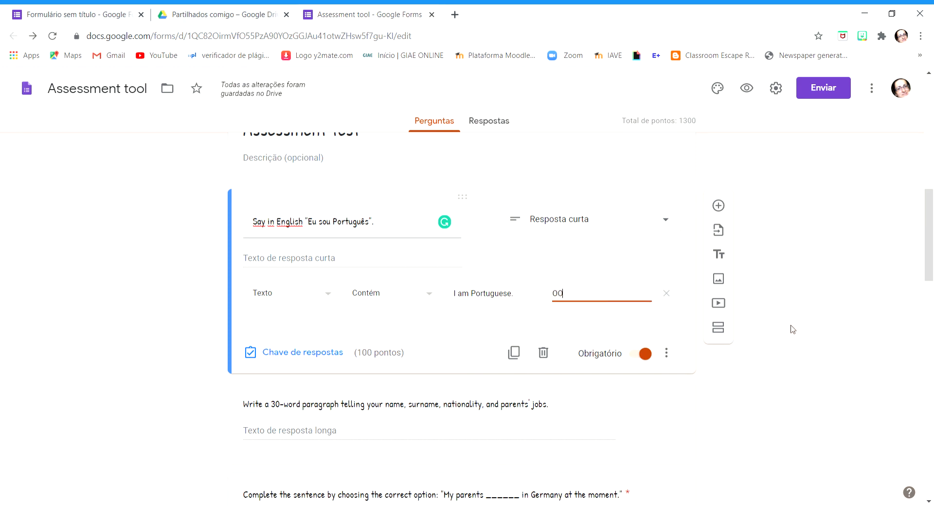
key("BackSpace")
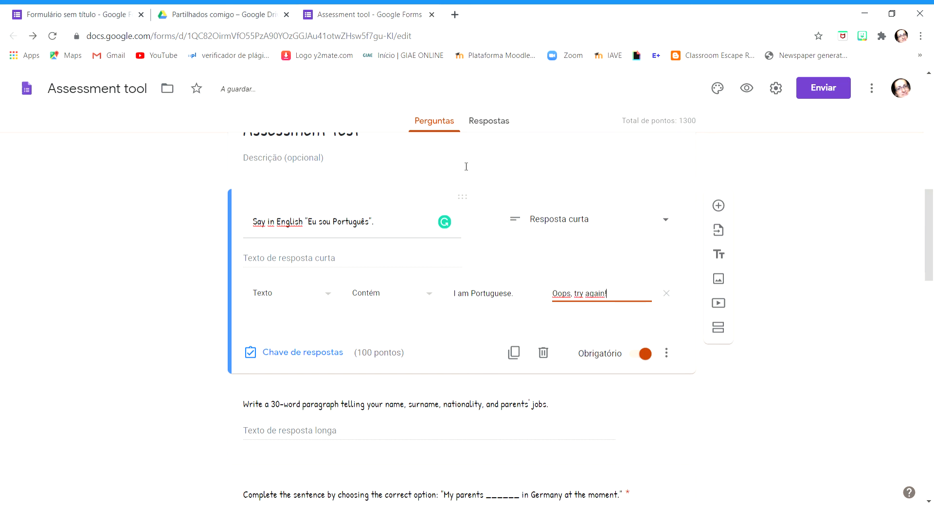
Set the "Say in English" question's score to 10 points in its answer key
left_click(304, 353)
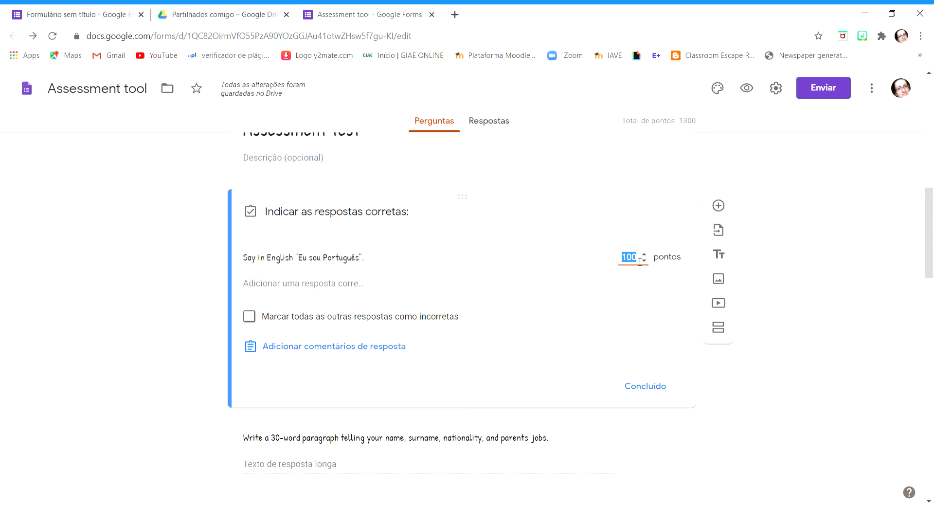
type("1")
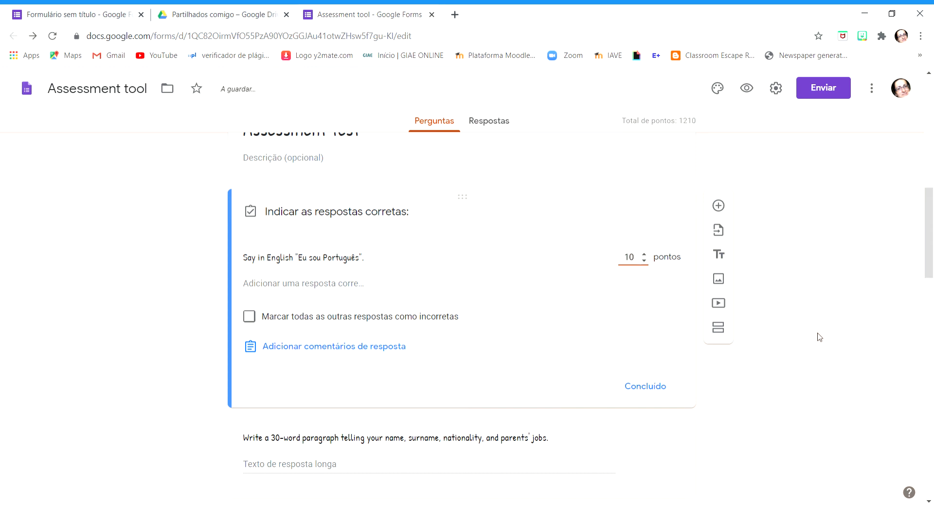
left_click(821, 337)
left_click(639, 388)
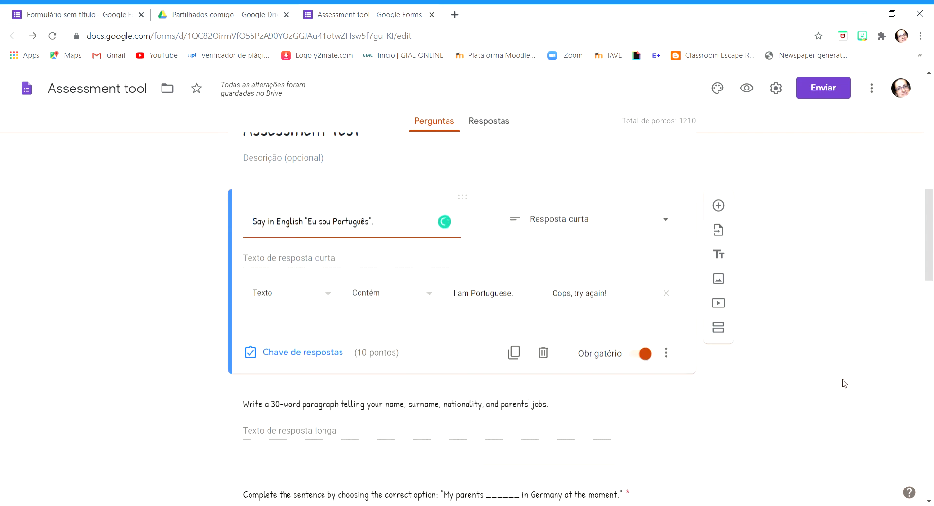
Choose "Parágrafo" as the answer type of the "Write a 30-word paragraph" question
scroll(844, 376, "down", 3)
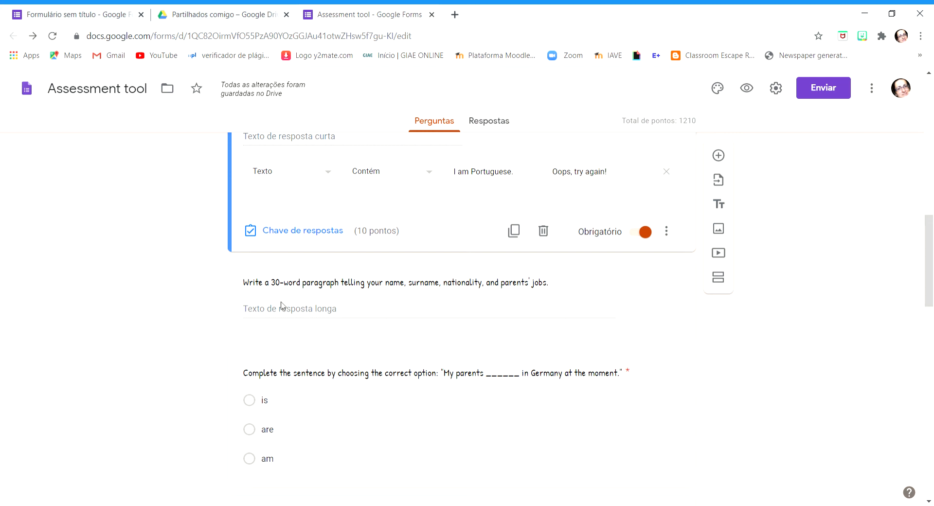
left_click(580, 309)
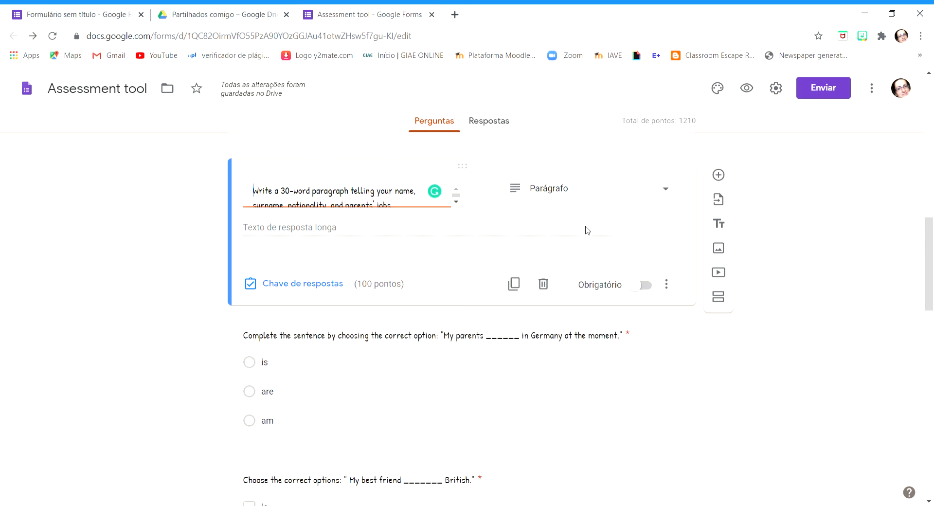
left_click(668, 197)
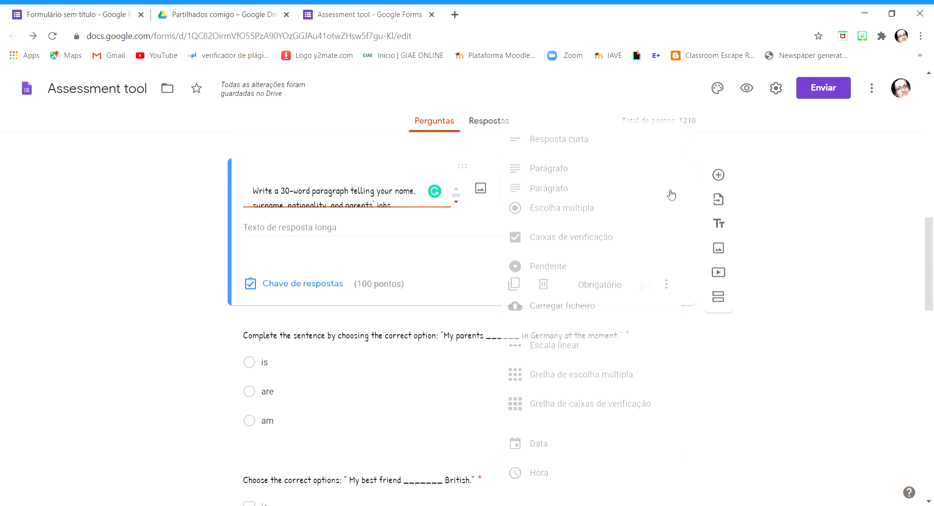
left_click(549, 172)
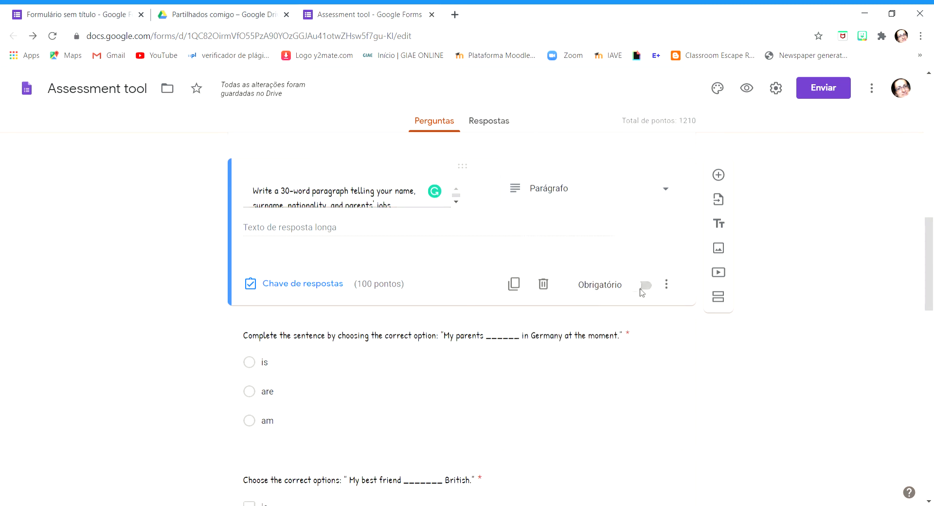
Add response validation to the paragraph question, with "Comprimento" and "Contagem de mínimo de carateres" as the rule
left_click(666, 285)
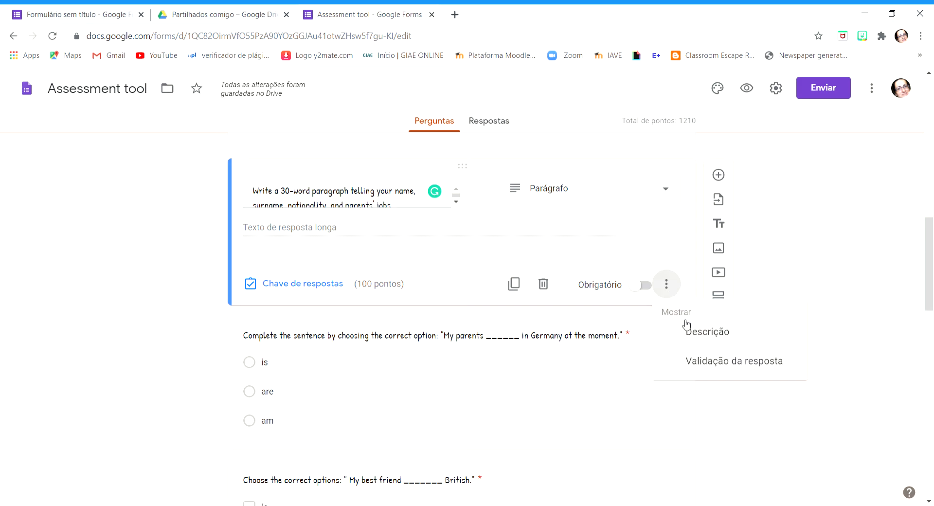
left_click(721, 360)
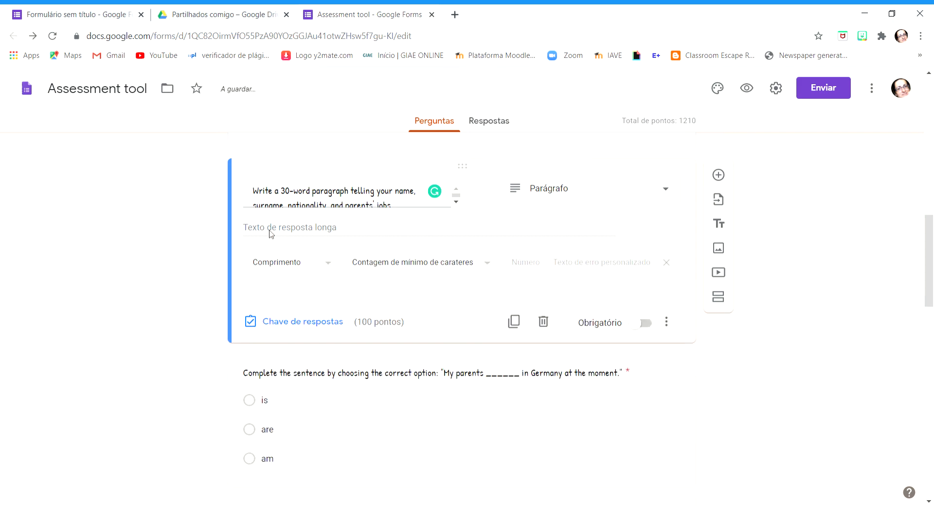
left_click(334, 267)
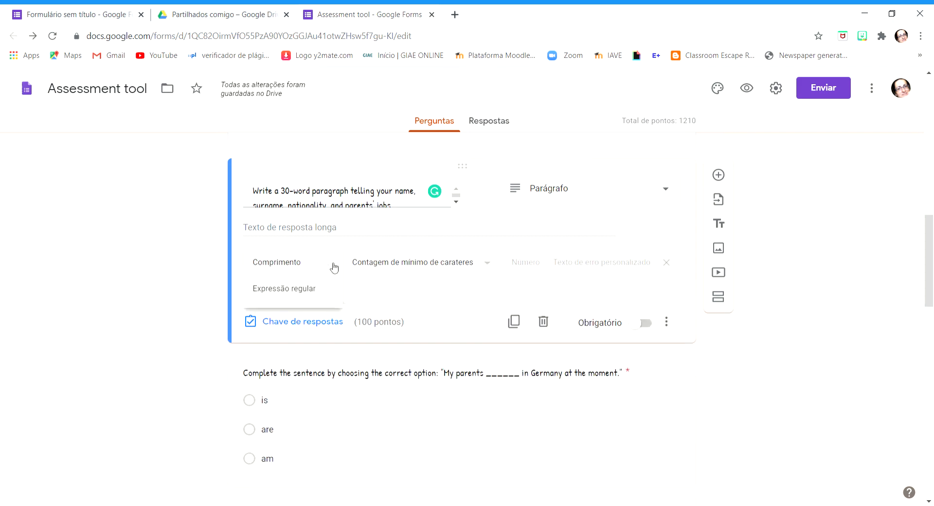
left_click(333, 267)
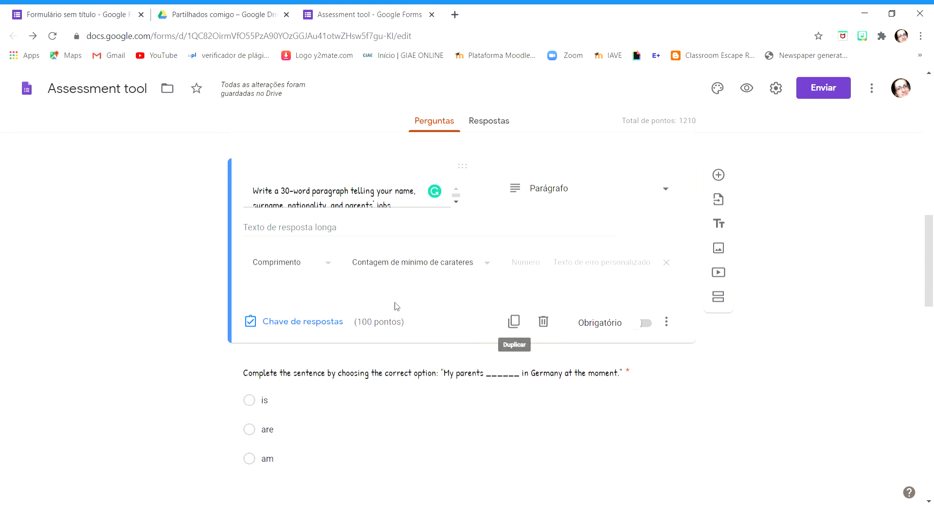
Set the "Write a 30-word paragraph" question's score to 0 points in its answer key
left_click(321, 325)
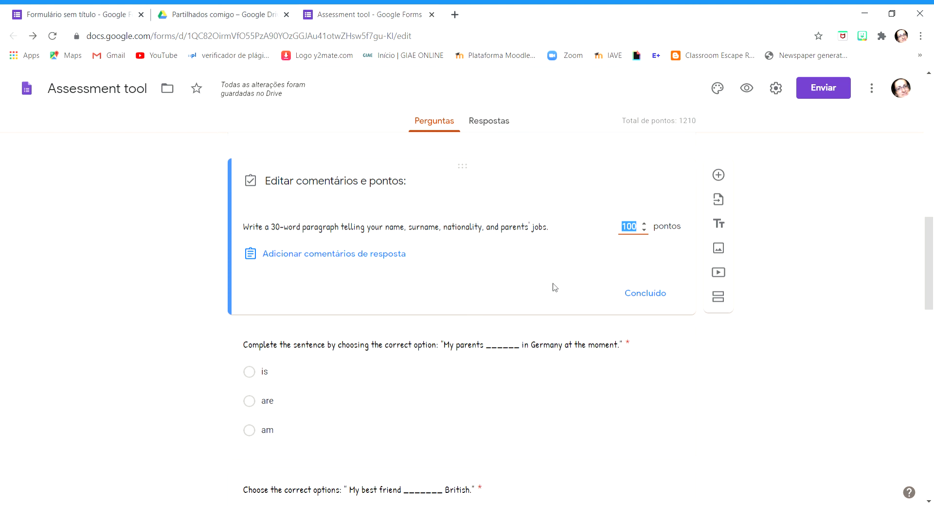
type("0")
left_click(794, 373)
Mark "are" as the correct answer to the "My parents ______ in Germany at the moment." question
scroll(768, 370, "down", 3)
left_click(414, 281)
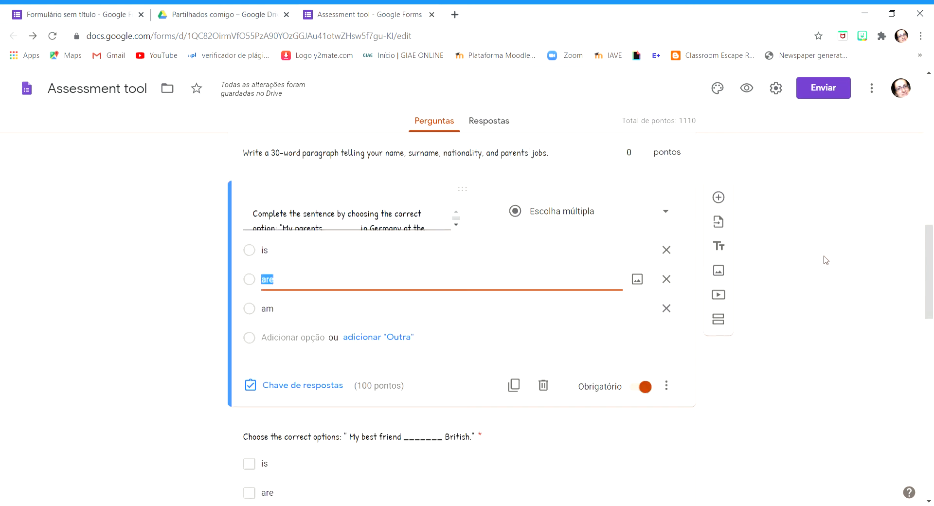
triple_click(335, 217)
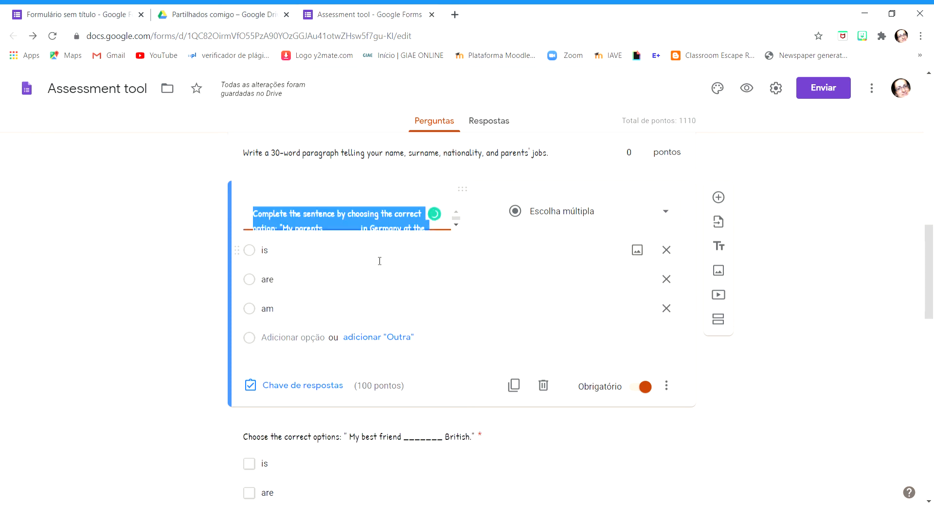
scroll(379, 261, "up", 1)
left_click(362, 276)
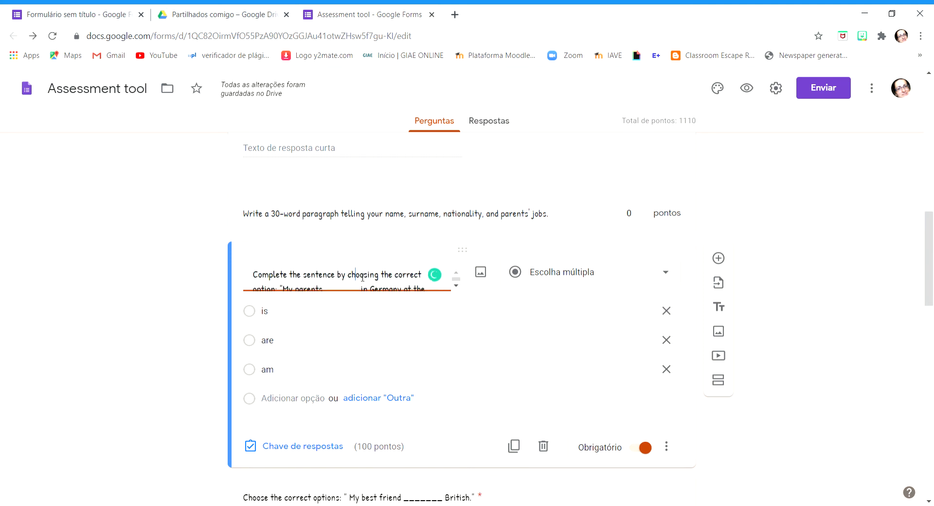
scroll(384, 281, "down", 2)
left_click(384, 281)
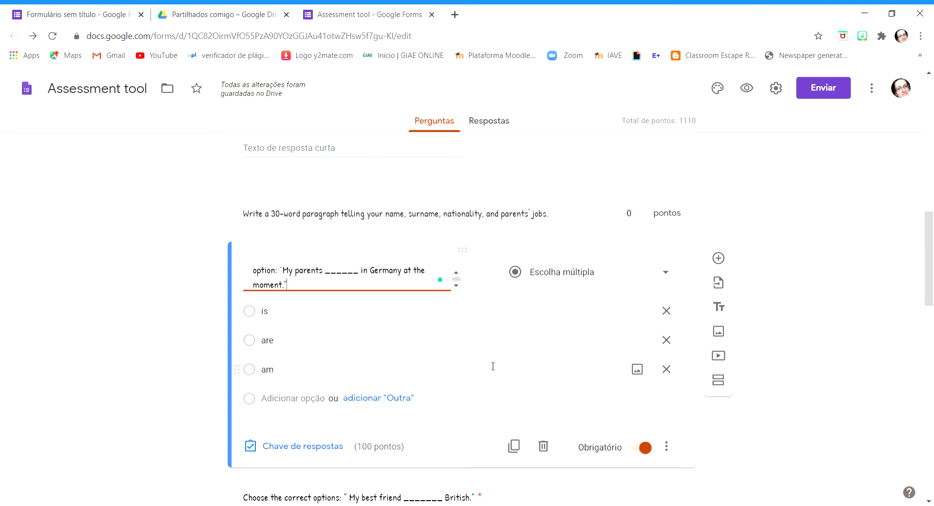
left_click(302, 450)
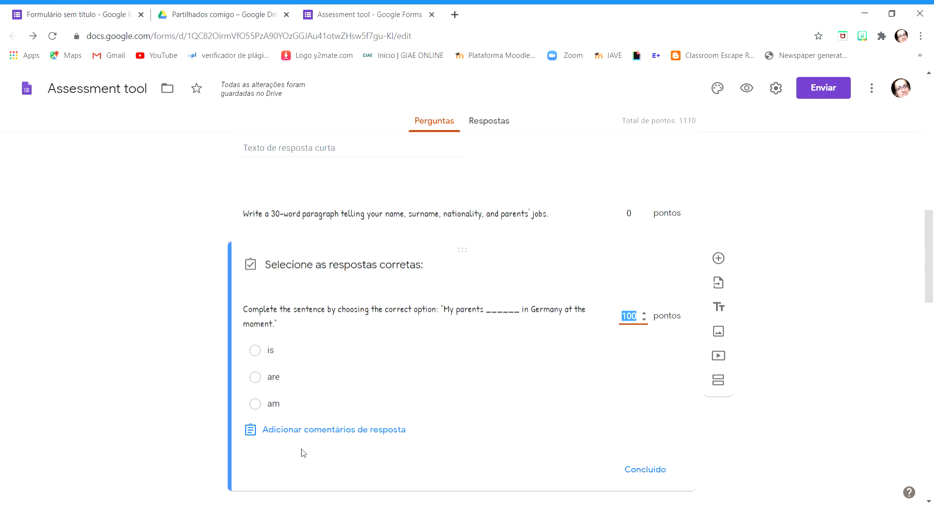
left_click(255, 378)
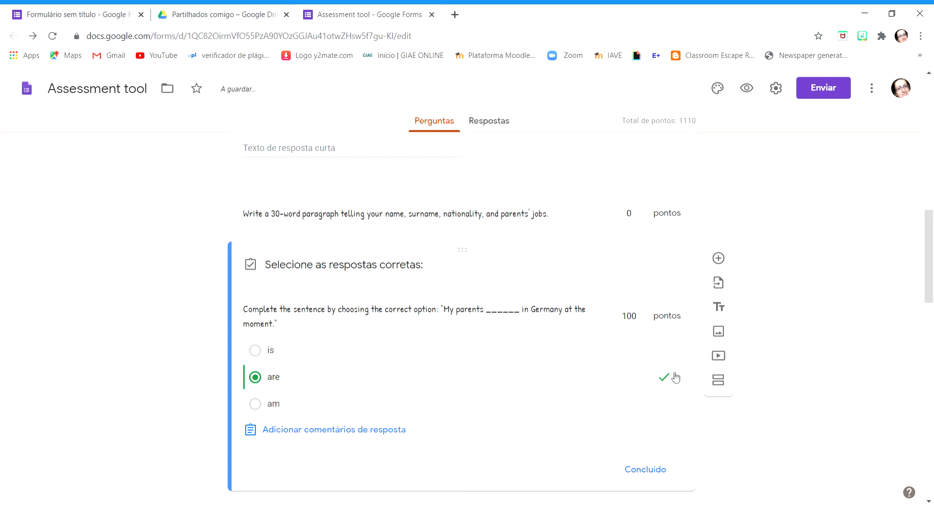
Set the "My parents" multiple-choice question's score to 10 points and finish editing its answer key
left_click(629, 317)
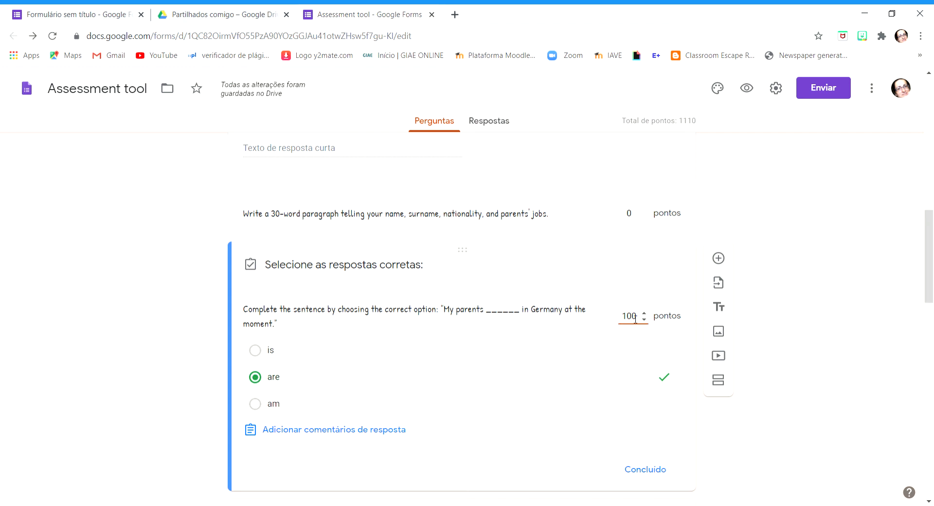
key("BackSpace")
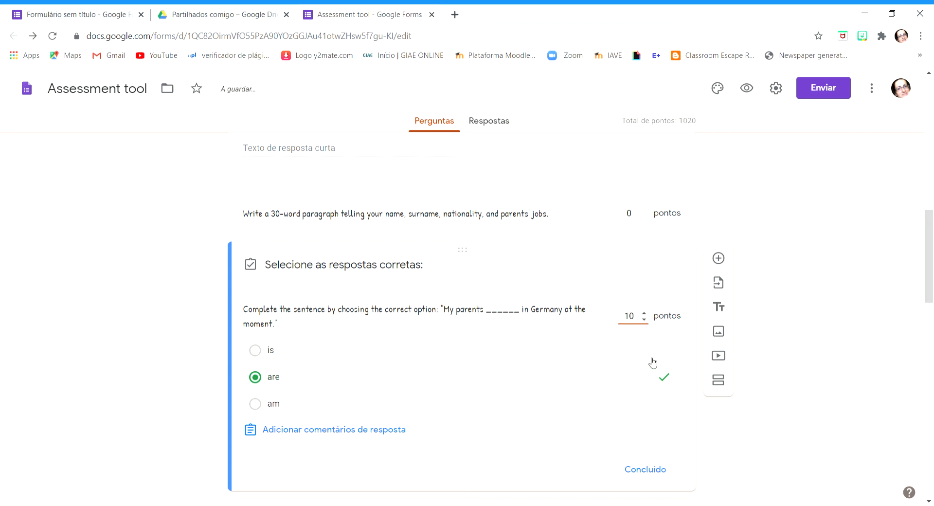
left_click(637, 470)
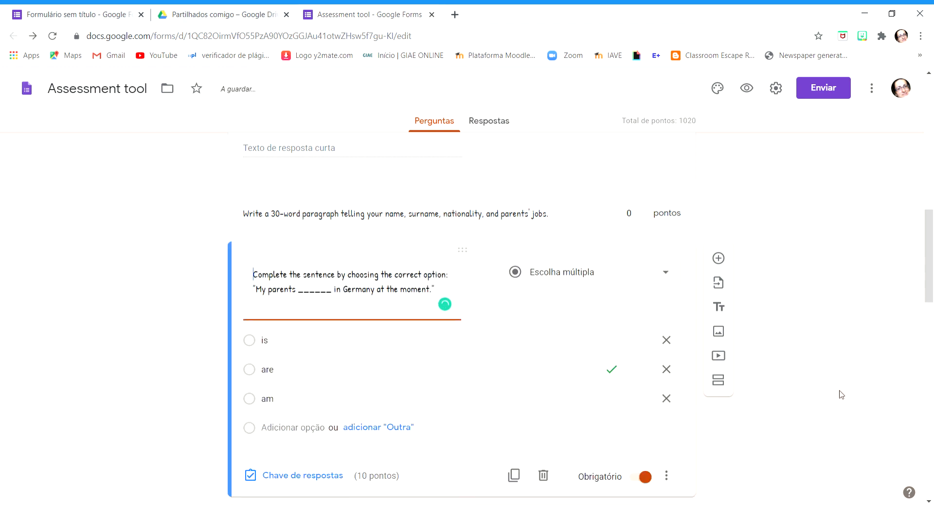
scroll(839, 392, "down", 1)
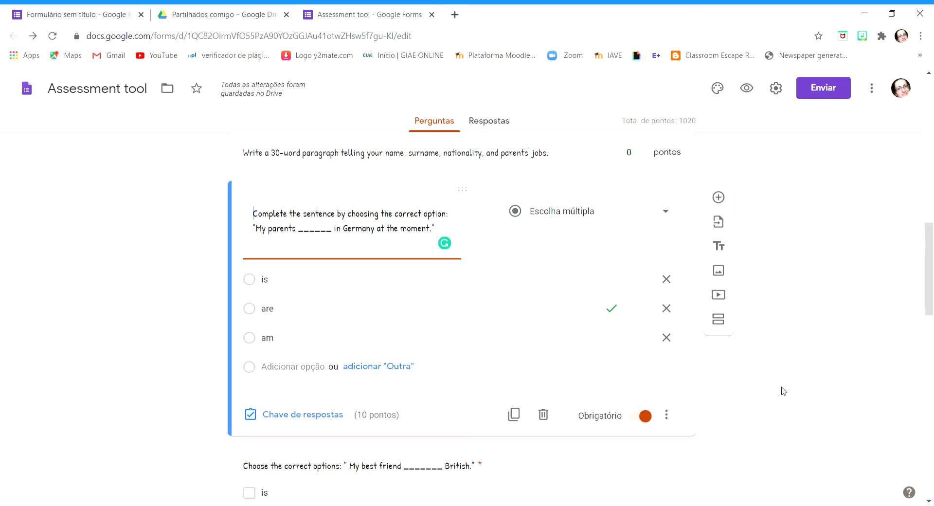
scroll(762, 382, "down", 4)
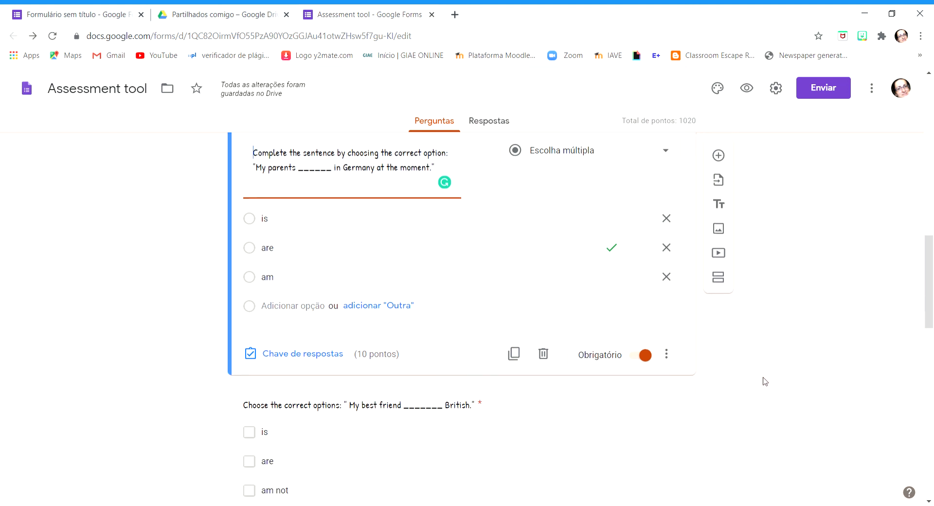
Open the "My best friend _______ British" checkbox question and review its full wording and answer options
left_click(488, 378)
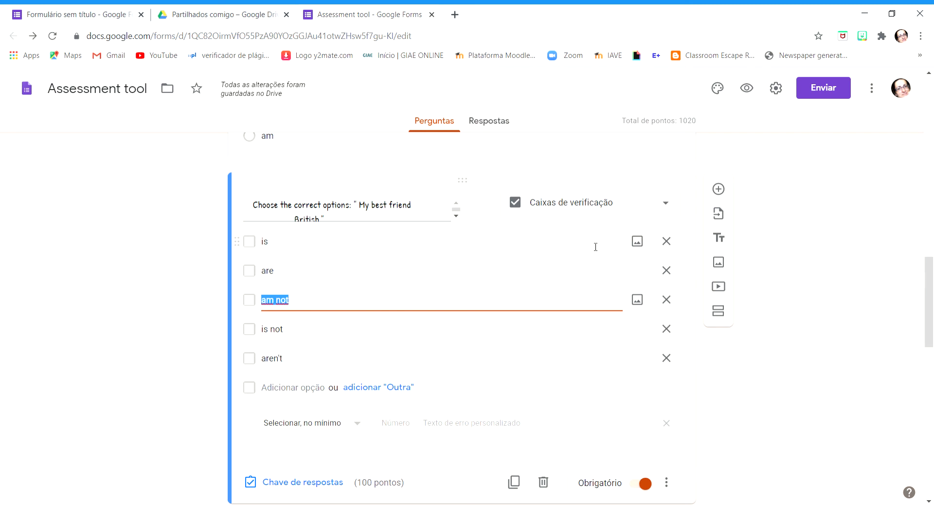
left_click(350, 242)
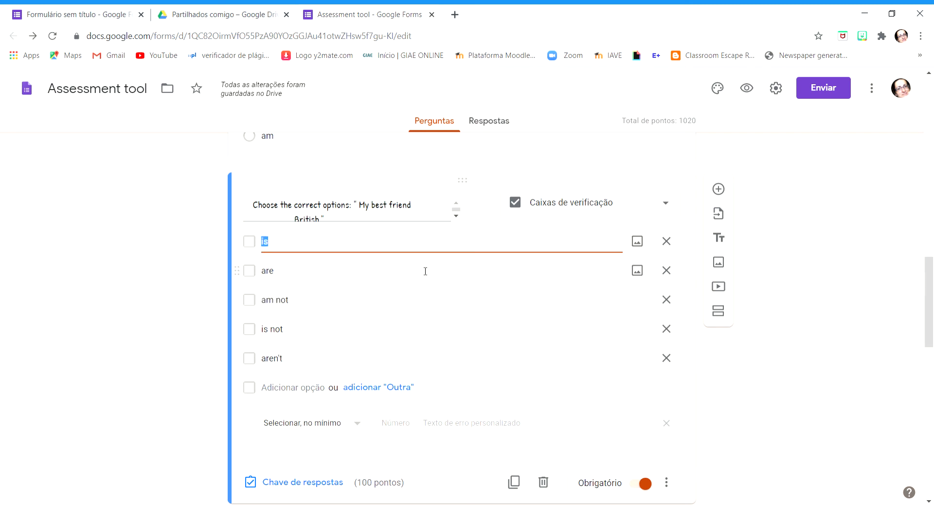
left_click(336, 243)
triple_click(455, 214)
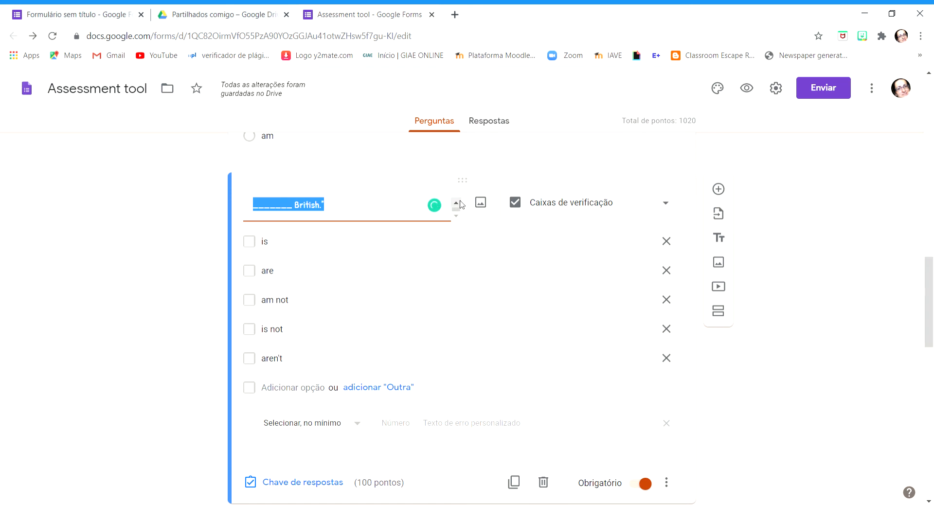
left_click(456, 203)
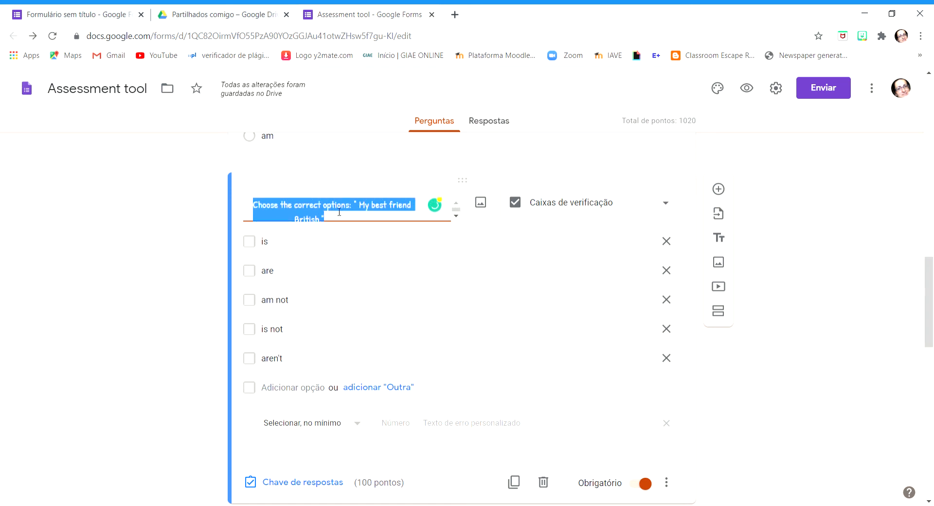
left_click(335, 208)
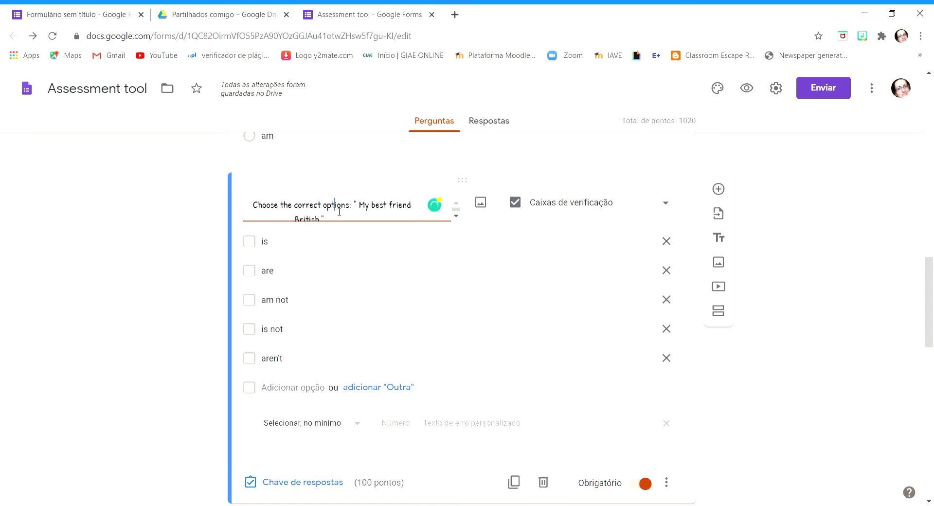
left_click(456, 215)
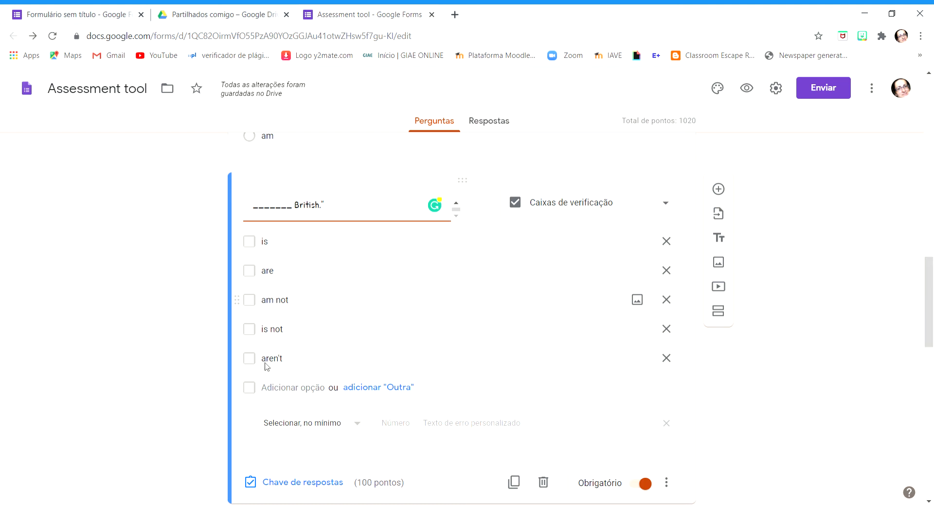
Mark "is" and "is not" as the correct answers in the "My best friend" question's answer key
left_click(302, 486)
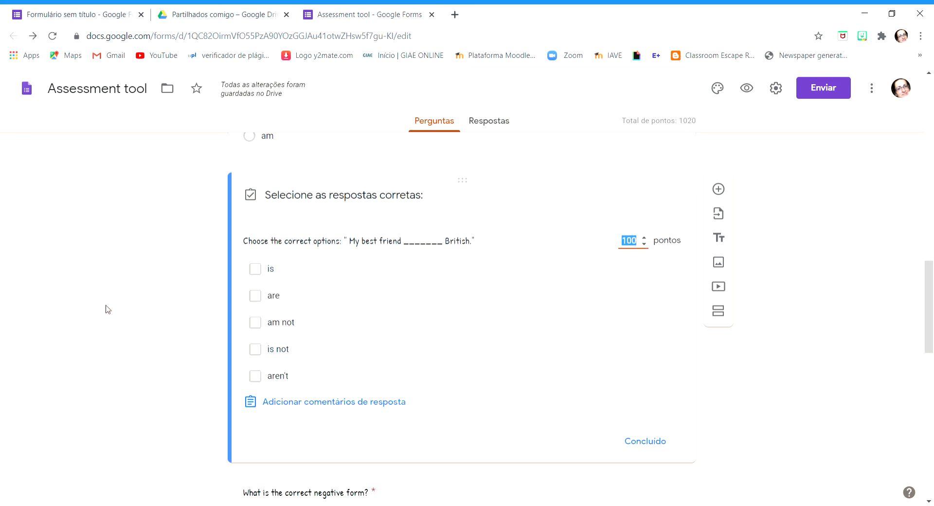
left_click(256, 271)
left_click(255, 349)
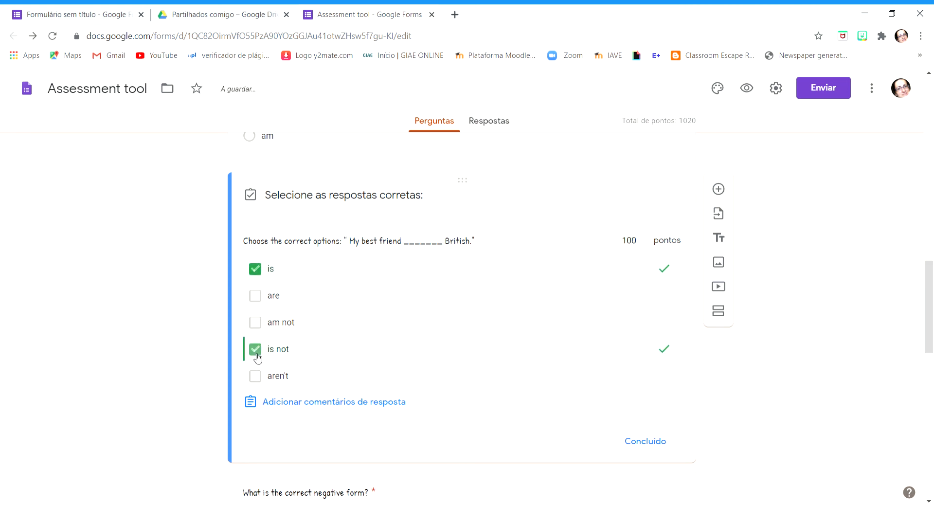
Set the "My best friend" checkbox question's score to 10 points and finish editing its answer key
left_click(644, 237)
left_click(635, 241)
double_click(635, 240)
type("1")
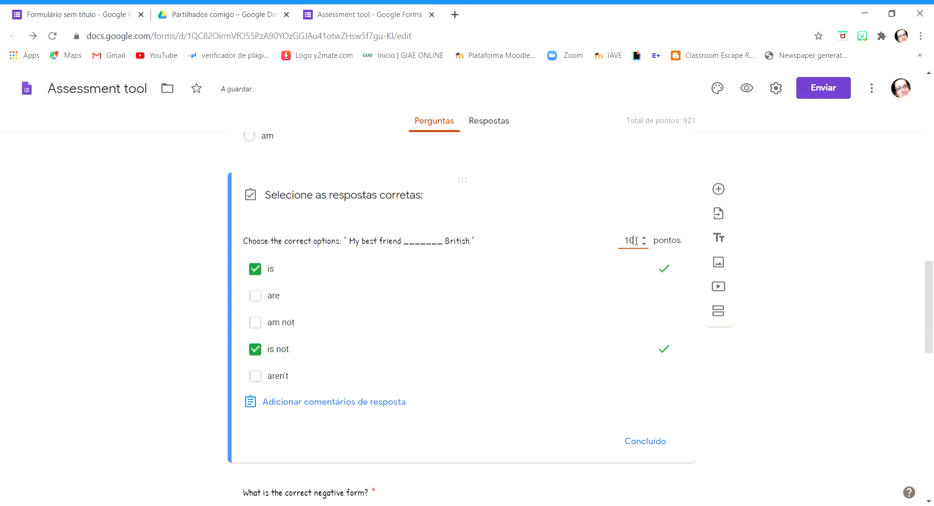
type("0")
left_click(645, 441)
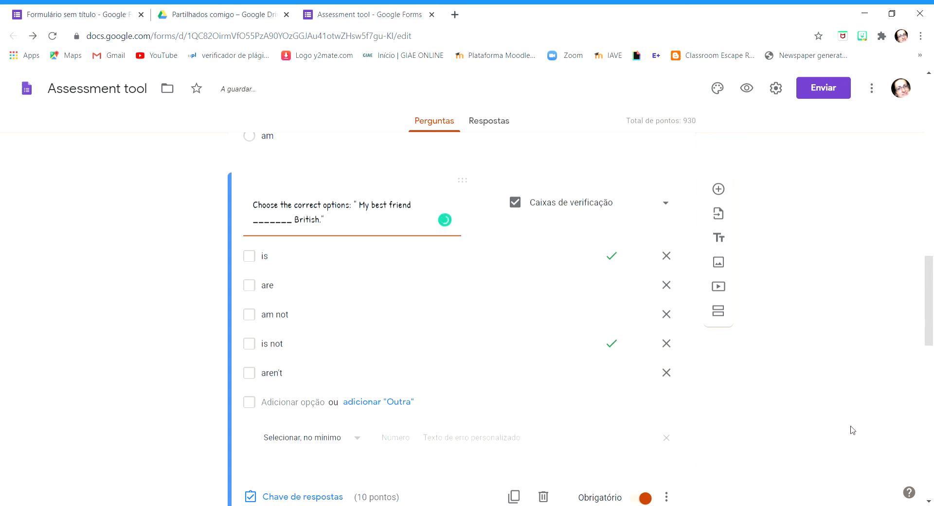
Open the "What is the correct negative form?" question and choose "Pendente" as its question type
scroll(849, 433, "down", 6)
scroll(761, 323, "up", 6)
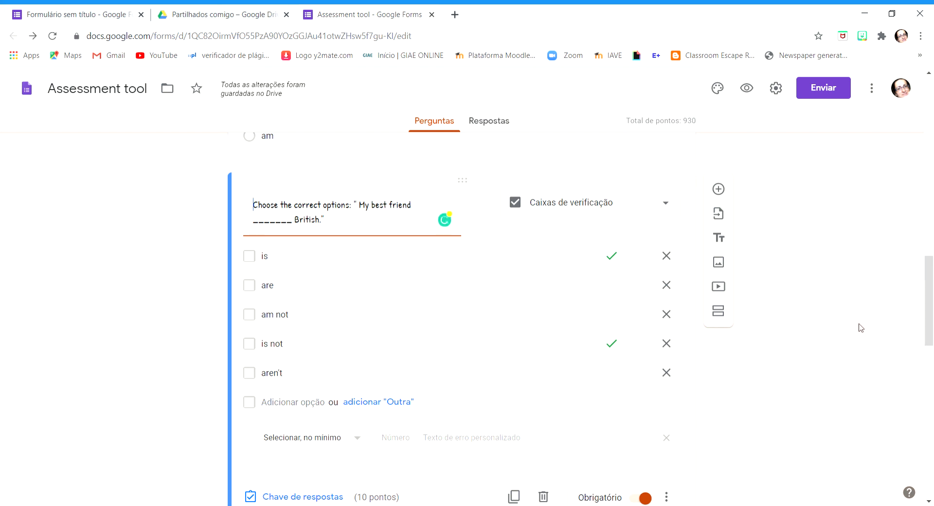
scroll(860, 306, "down", 3)
scroll(861, 305, "down", 2)
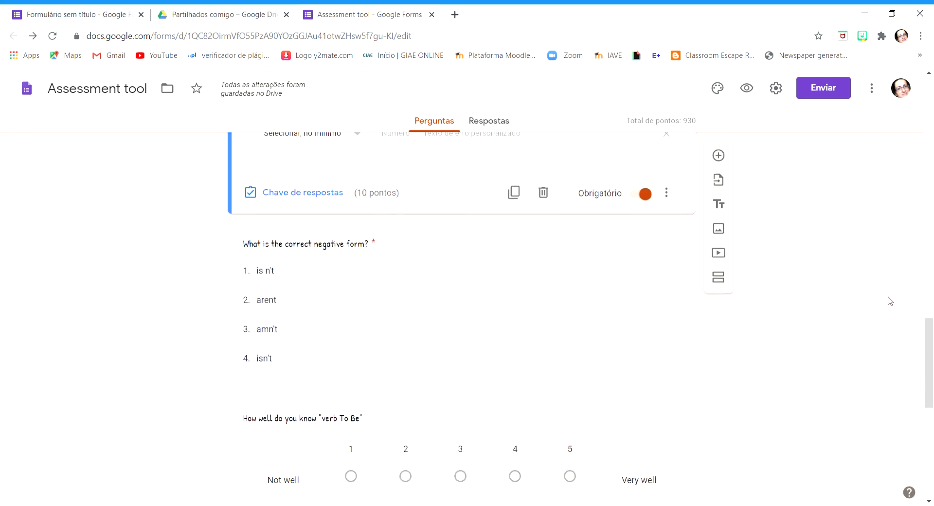
left_click(533, 312)
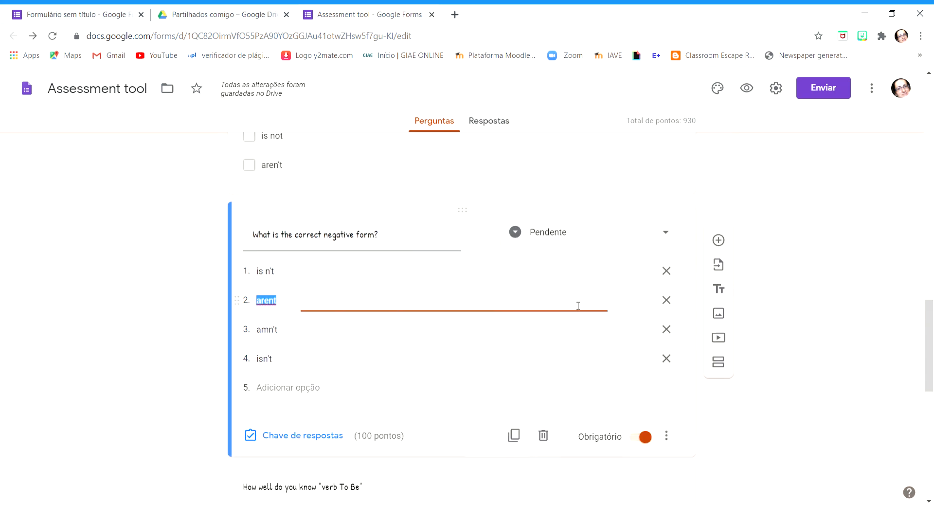
left_click(664, 234)
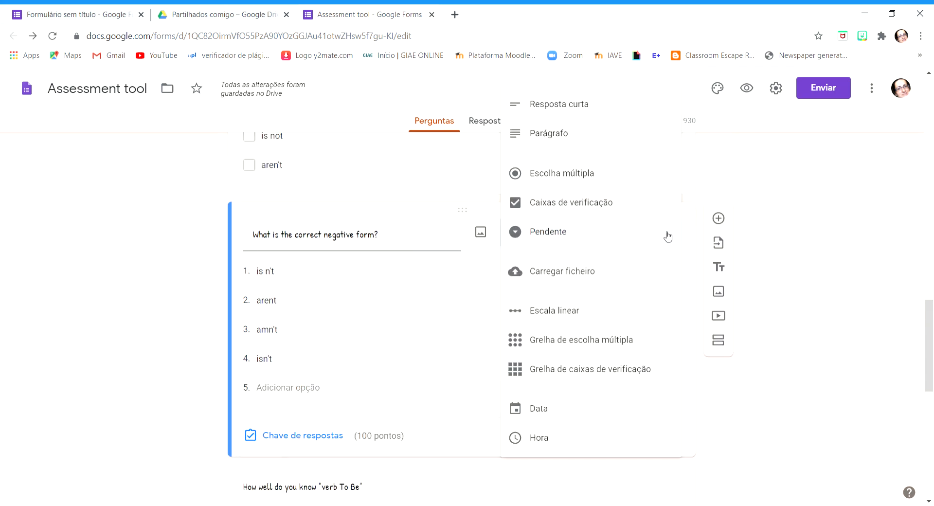
left_click(553, 231)
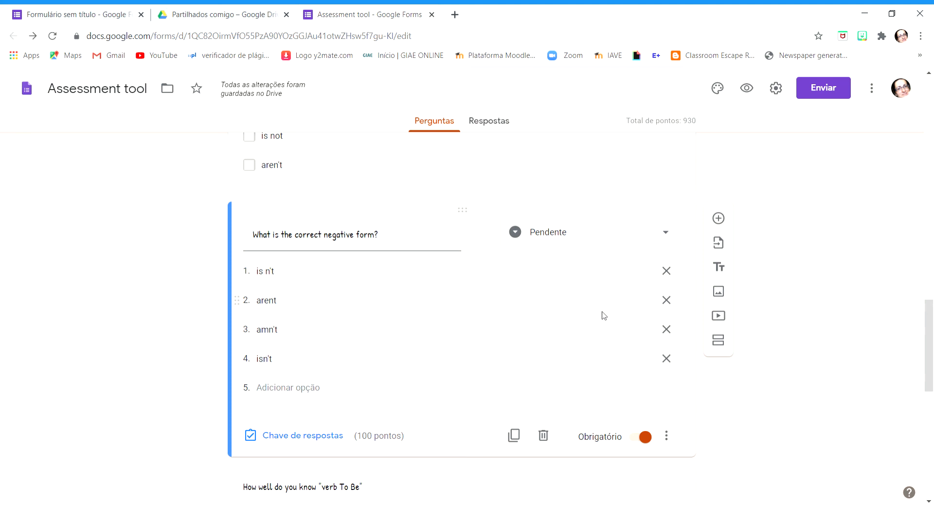
Mark "isn't" as the correct answer to the negative form question, set its score to 10 points and finish the answer key
left_click(291, 447)
left_click(271, 381)
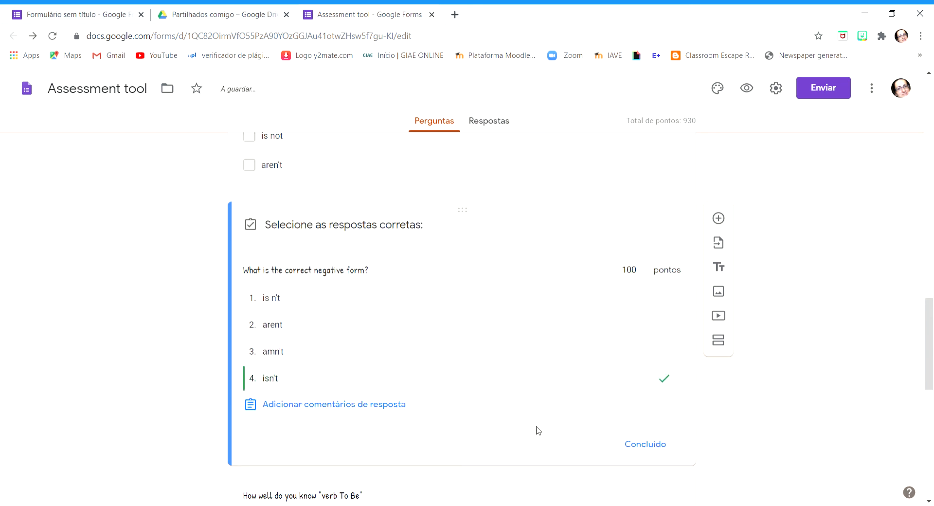
left_click(631, 278)
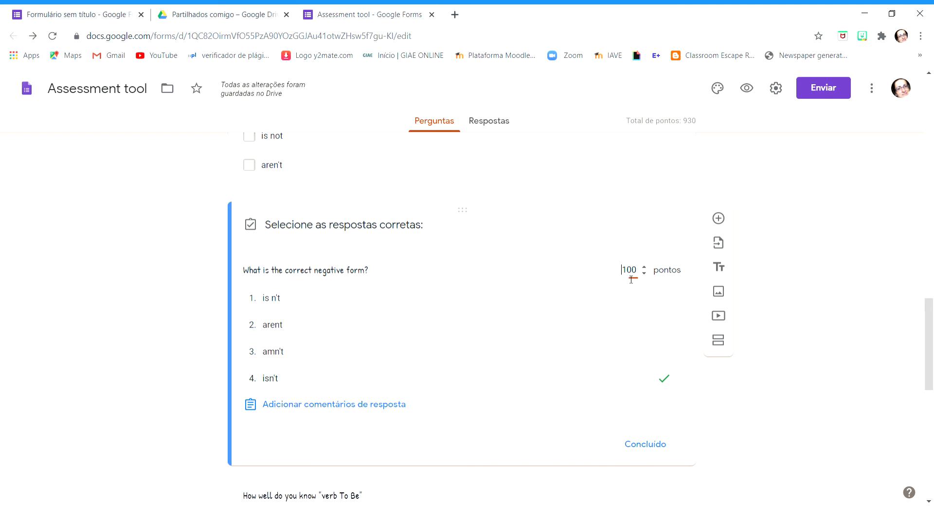
double_click(637, 274)
type("10")
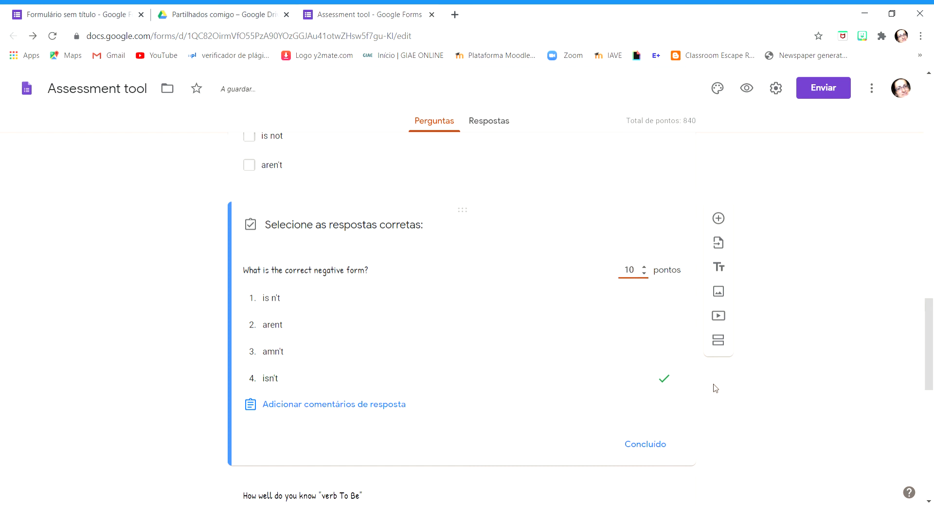
left_click(782, 421)
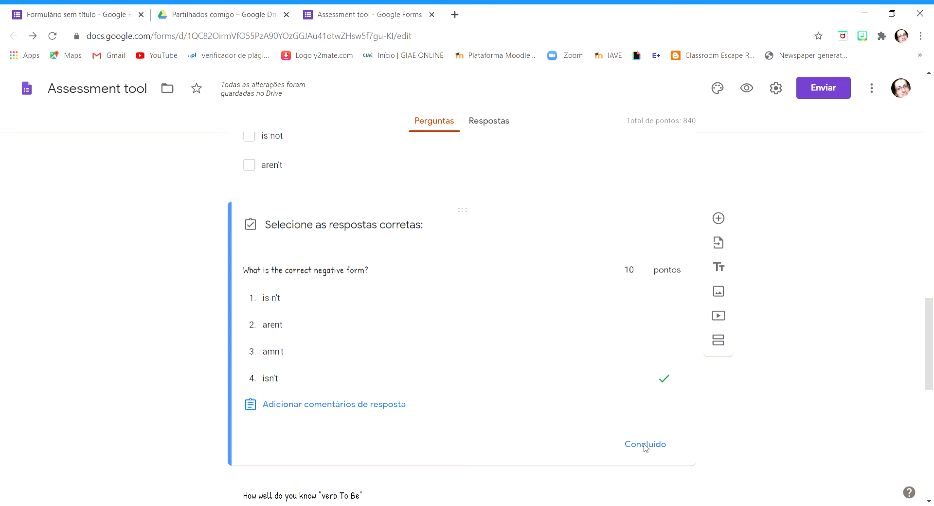
left_click(664, 444)
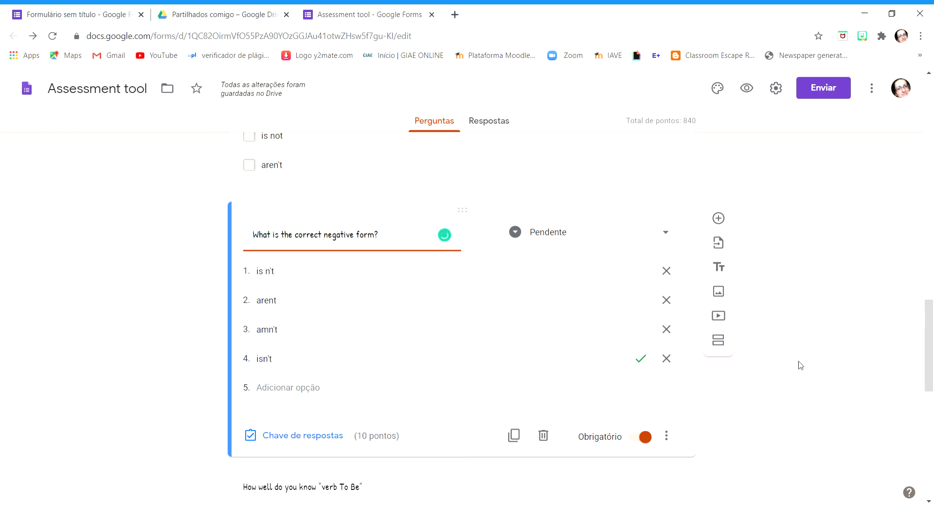
Set the score of the "How well do you know verb To Be" linear scale question to 0 points in its answer key
scroll(805, 362, "down", 2)
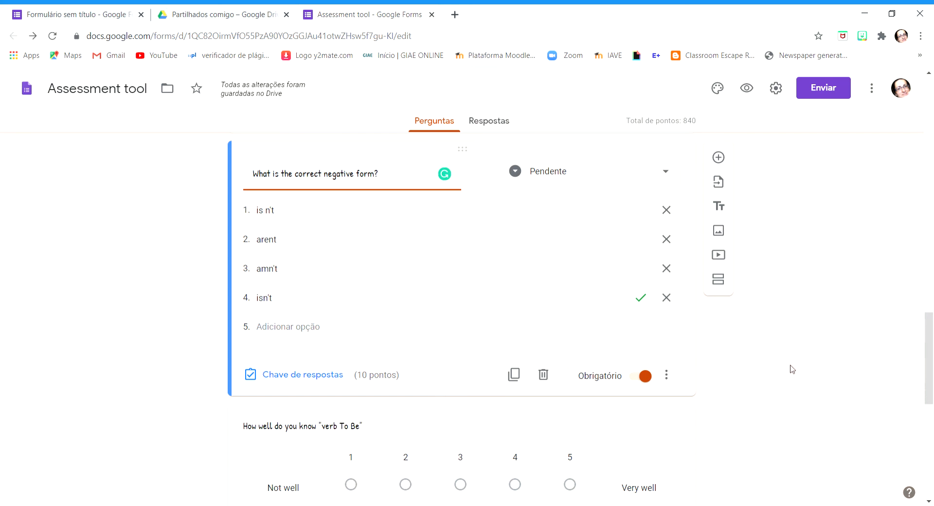
scroll(788, 363, "down", 3)
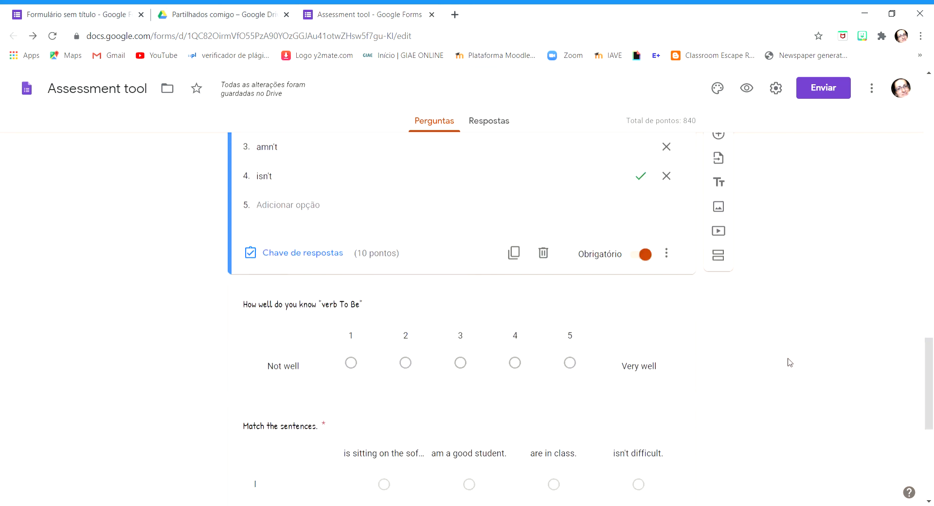
left_click(665, 267)
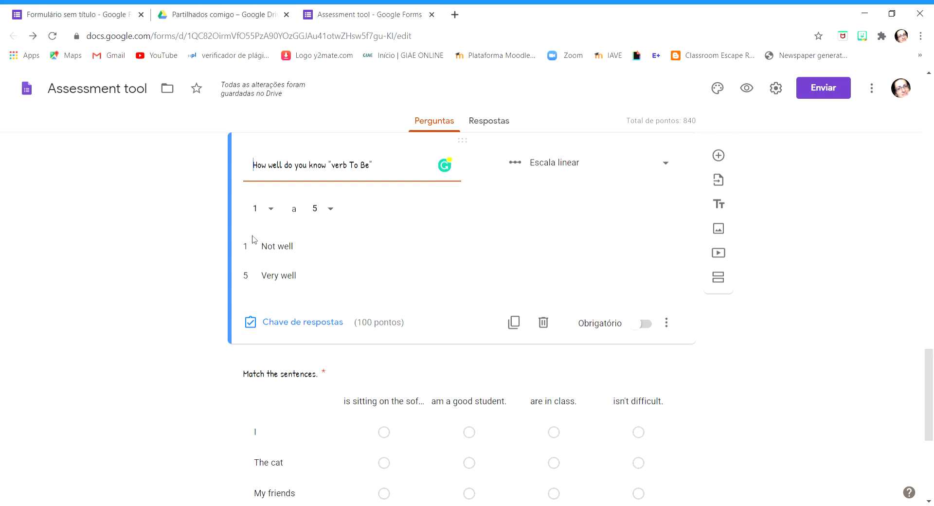
left_click(282, 322)
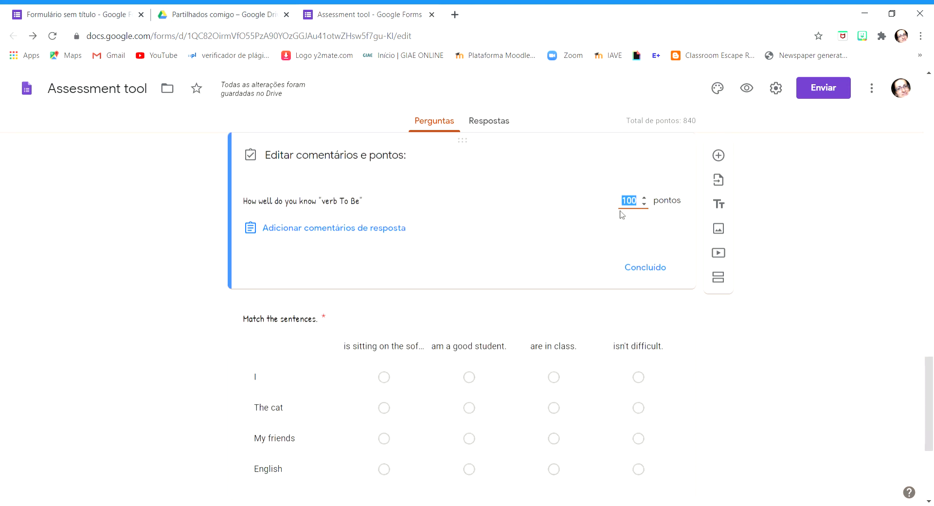
type("0")
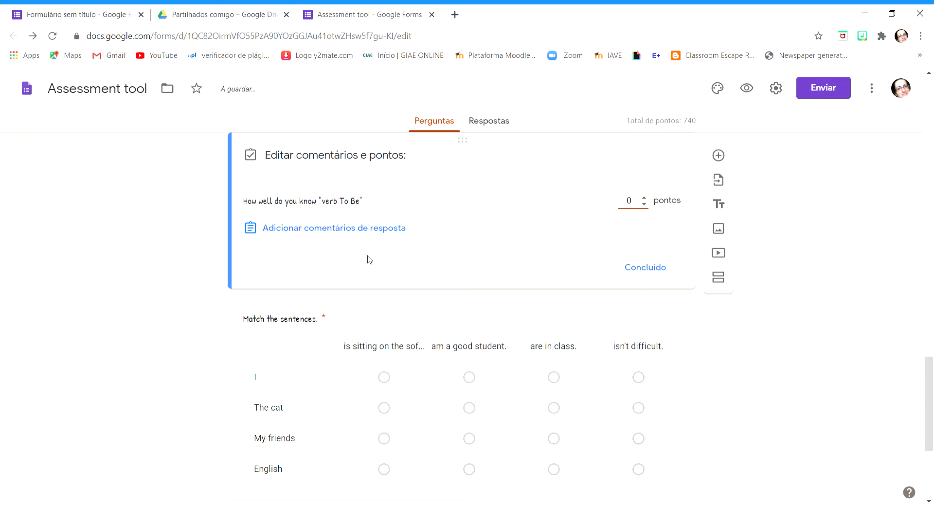
left_click(664, 267)
Mark the "Match the sentences" answers: "I am a good student", "The cat is sitting on the sofa", "My friends are in class", "English isn't difficult"
scroll(862, 359, "down", 1)
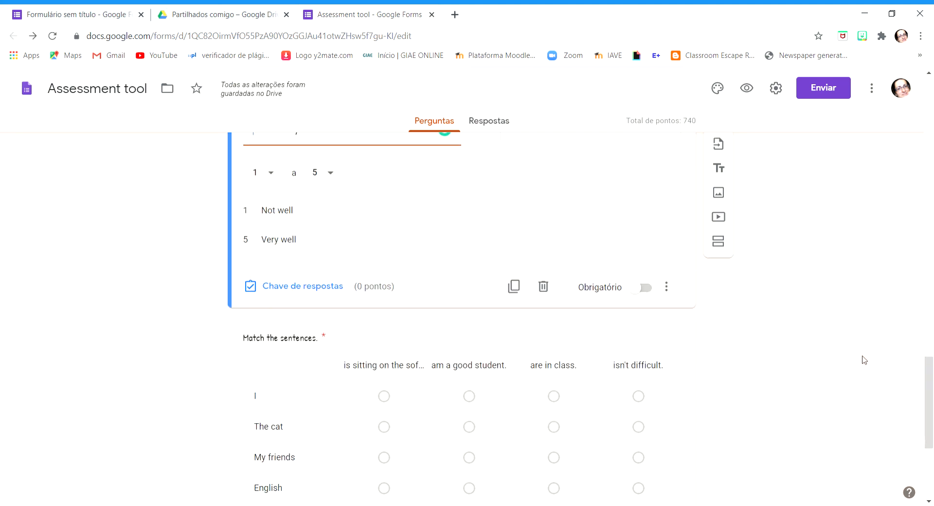
scroll(842, 382, "down", 2)
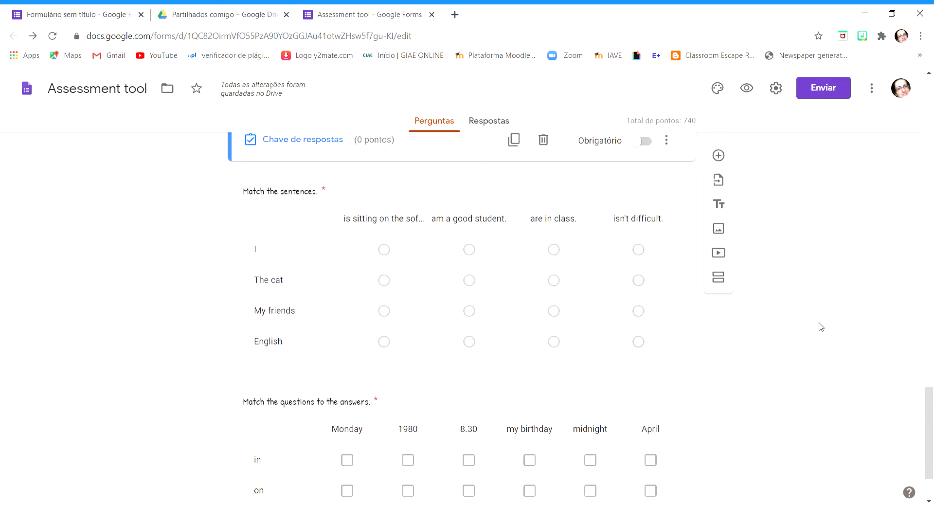
left_click(666, 194)
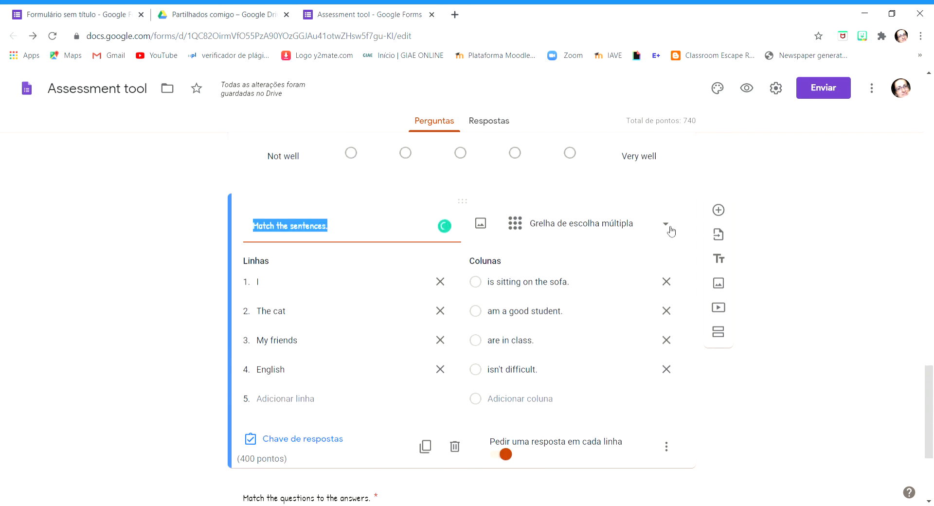
left_click(864, 273)
scroll(864, 274, "down", 1)
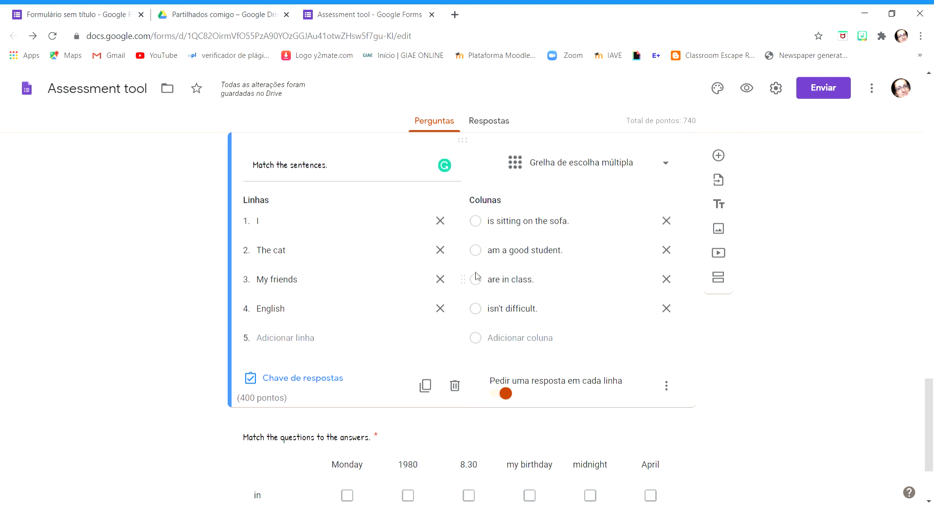
left_click(326, 380)
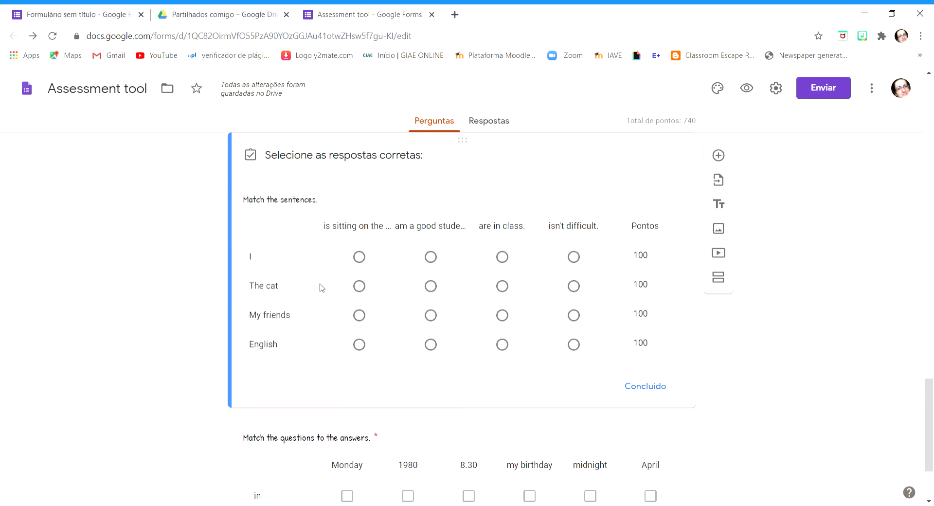
left_click(430, 257)
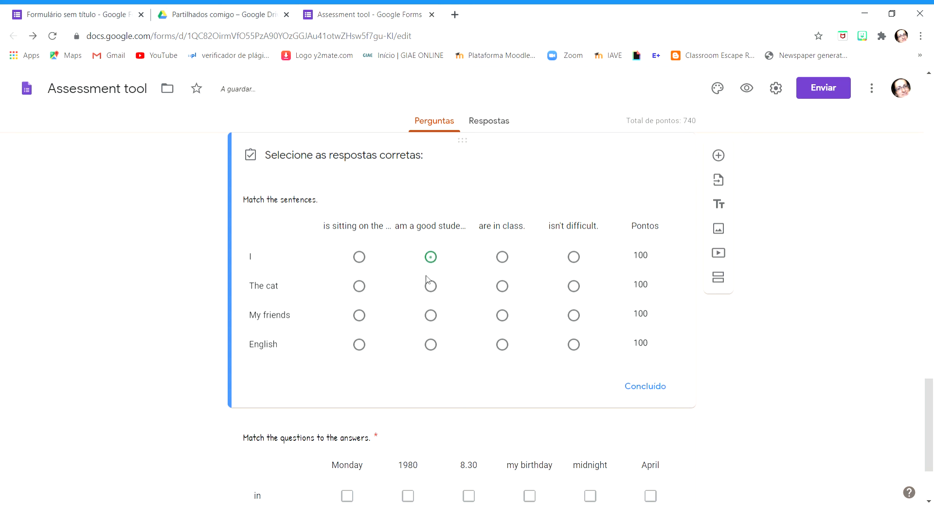
left_click(359, 287)
left_click(502, 315)
left_click(573, 345)
left_click(645, 386)
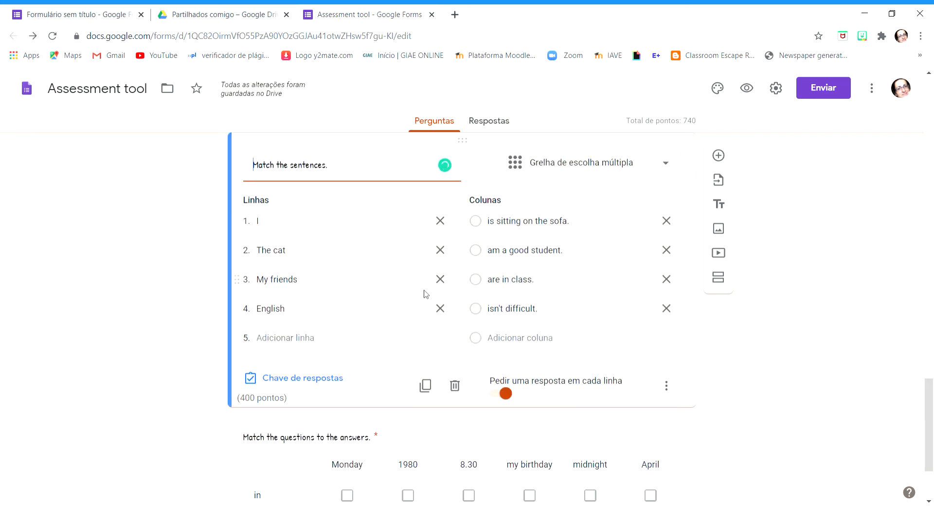
Set the score of every row in the "Match the sentences" answer key to 10 points and finish the key
left_click(297, 383)
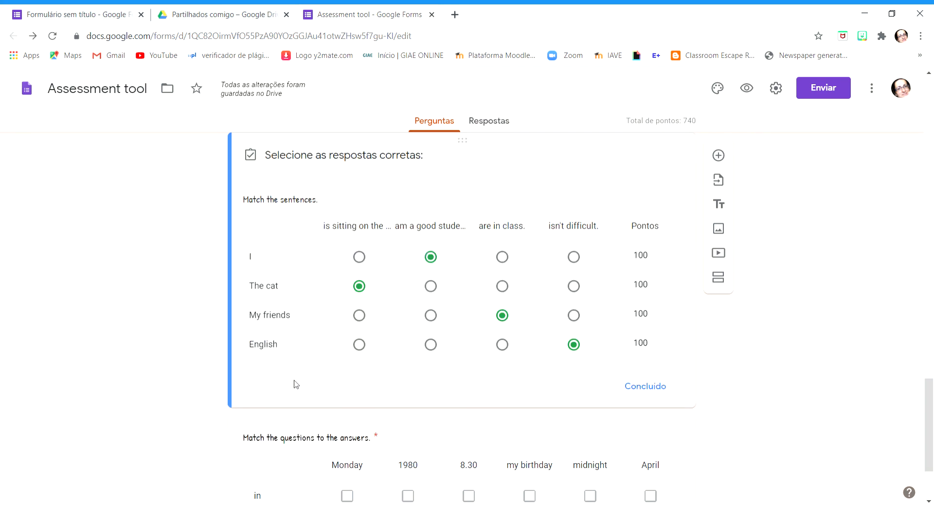
scroll(350, 179, "up", 3)
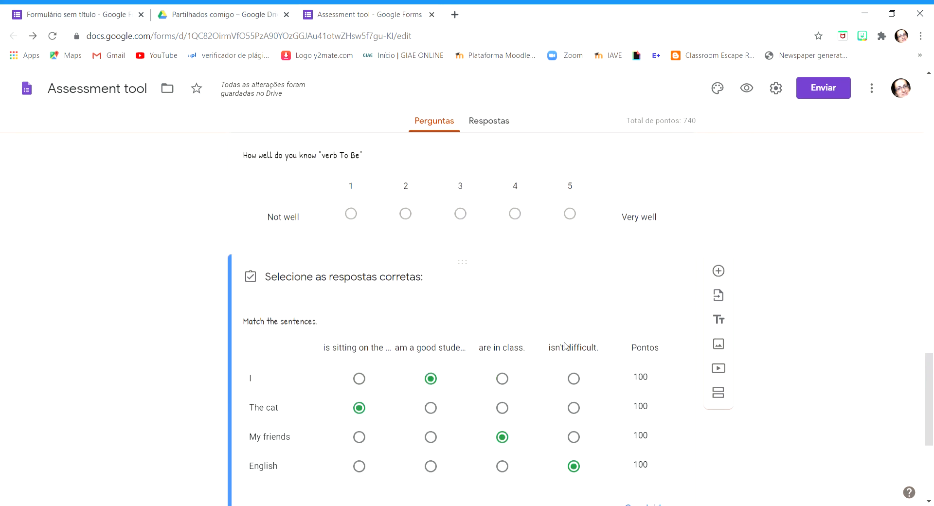
scroll(567, 354, "down", 3)
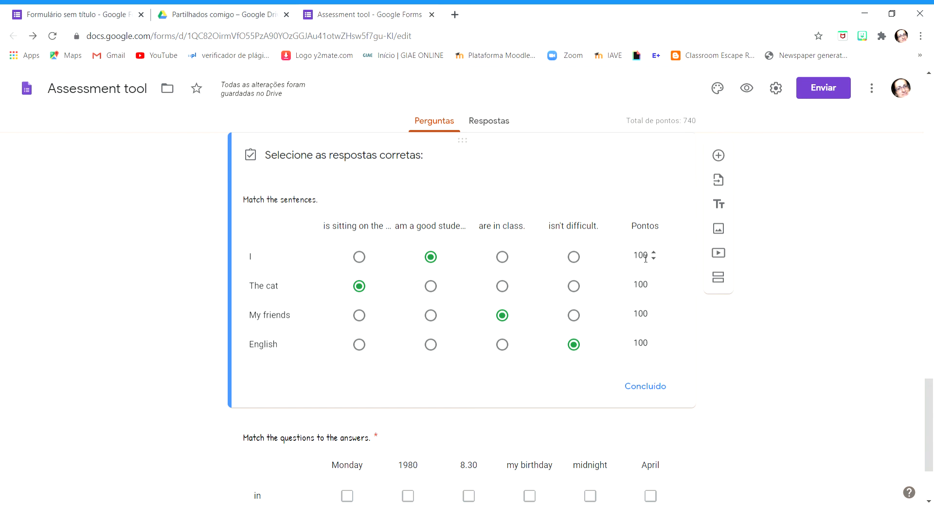
left_click(646, 261)
type("10")
left_click(646, 286)
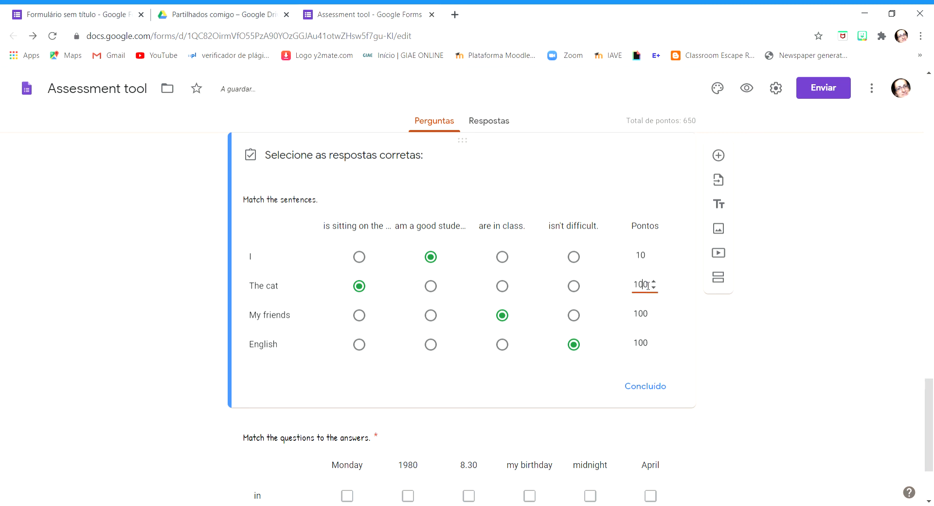
type("10")
key("Delete")
key("Delete")
key("Delete")
left_click(643, 315)
type("10")
left_click(643, 345)
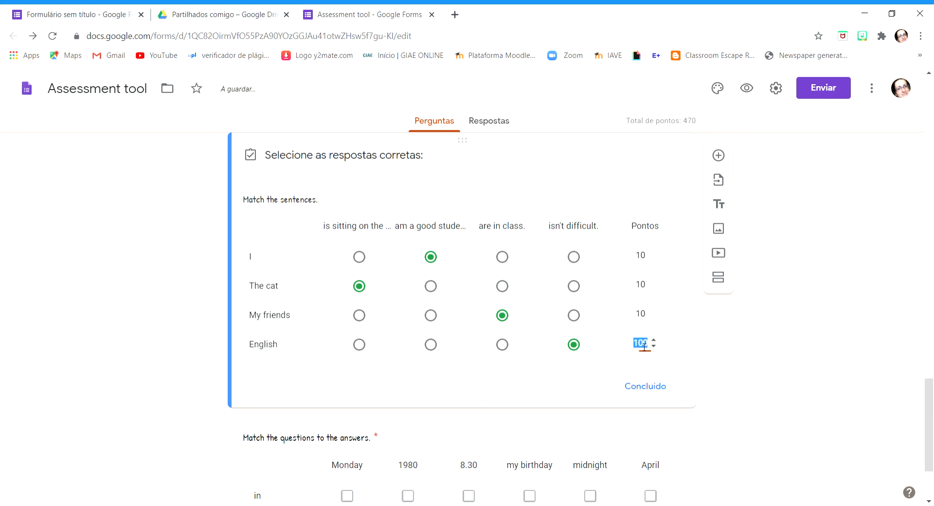
type("10")
left_click(664, 386)
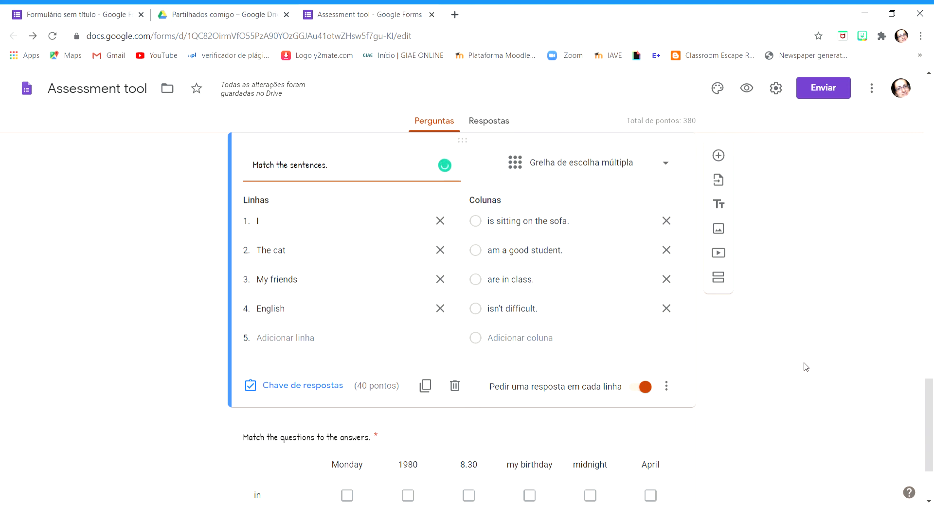
Reword the title of the "Match the questions to the answers." checkbox grid to "Match the prepositions to the expressions."
scroll(806, 367, "down", 2)
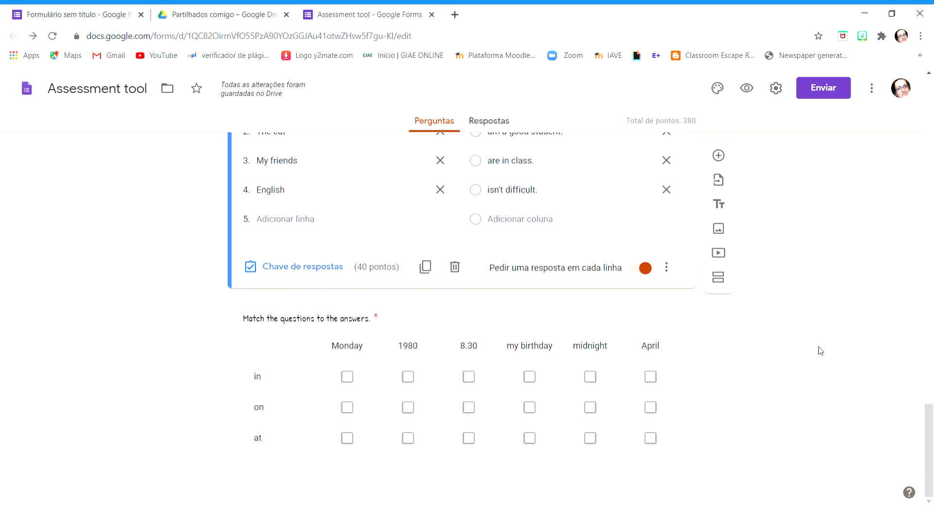
left_click(674, 334)
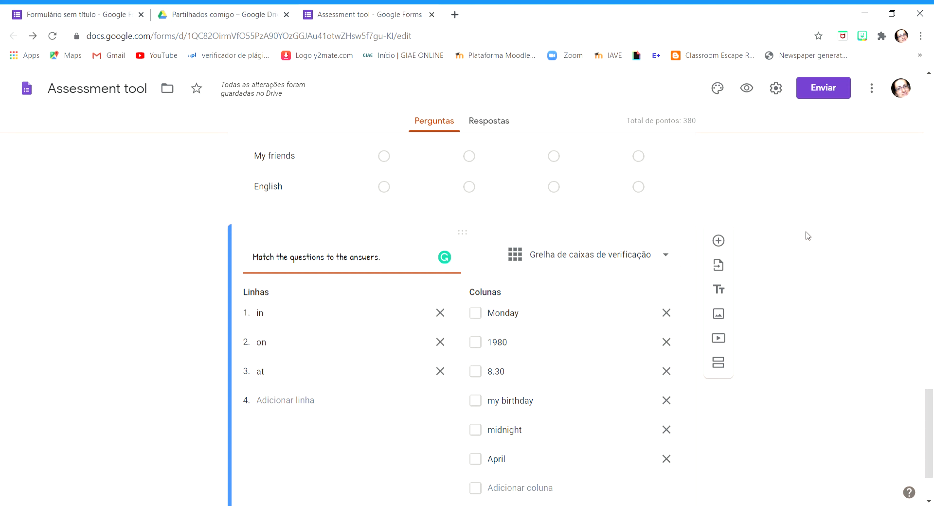
scroll(738, 229, "down", 2)
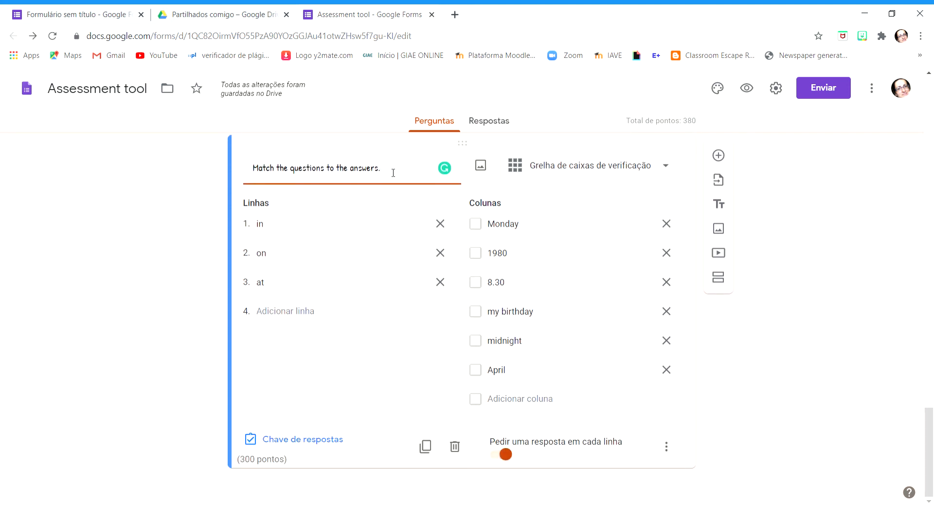
left_click_drag(392, 173, 231, 169)
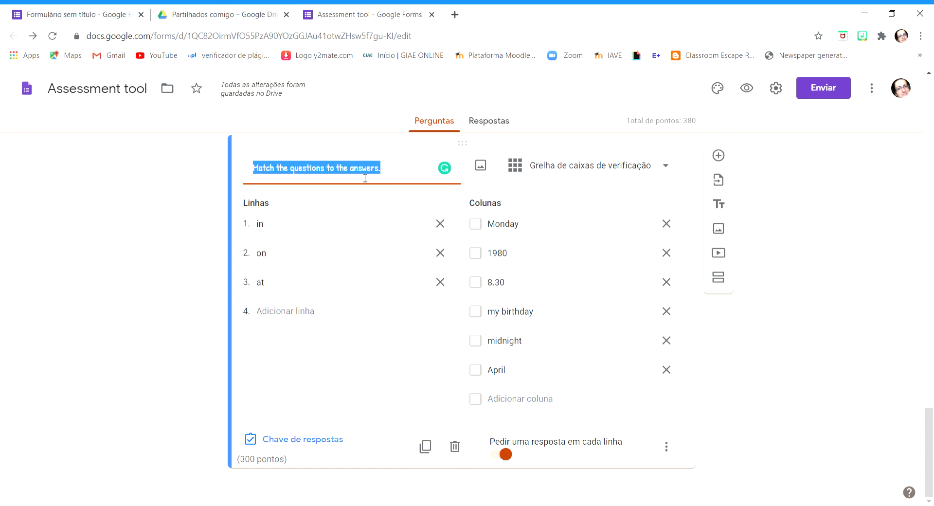
left_click_drag(387, 173, 291, 170)
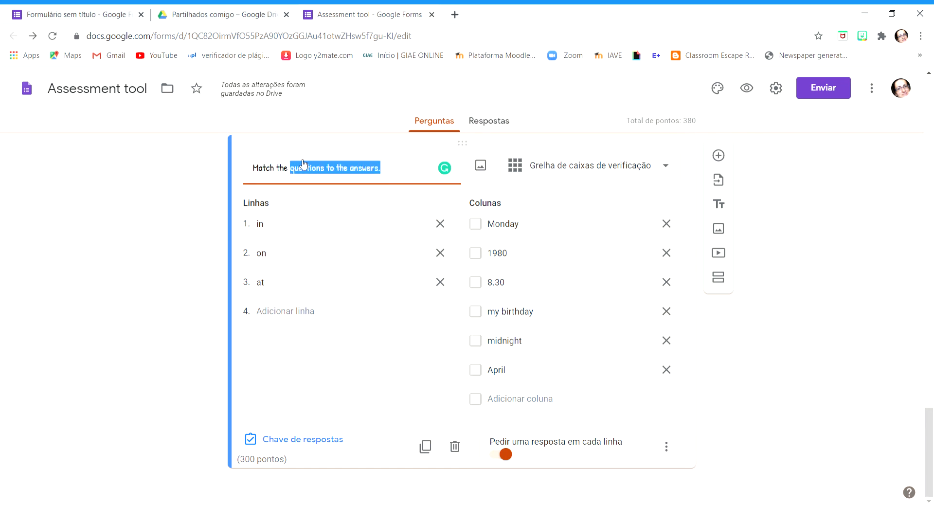
type("pre")
type("opos")
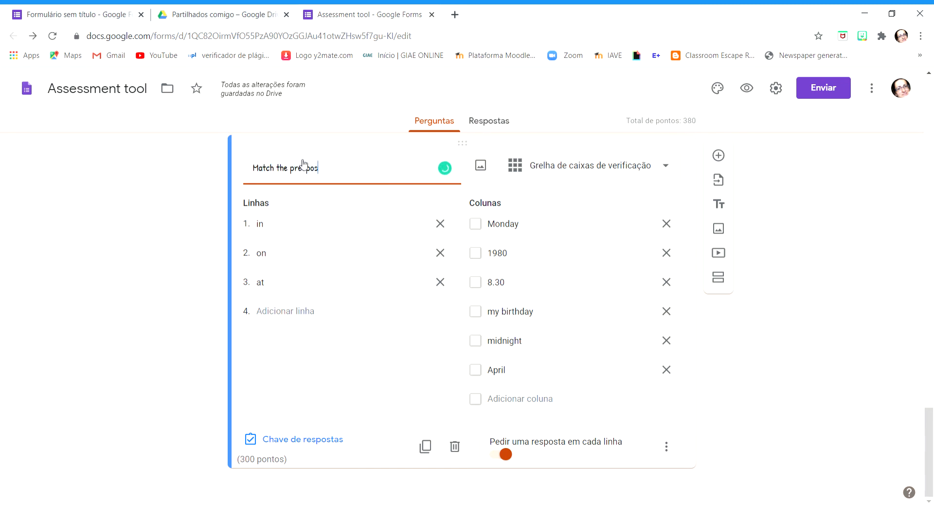
key("BackSpace")
key("BackSpace")
key("BackSpace")
key("BackSpace")
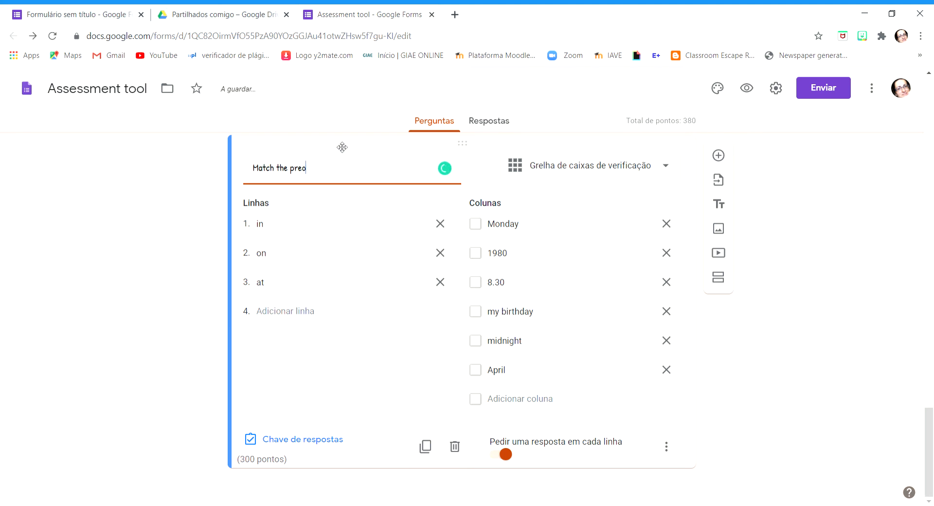
type("positions to the  expressions.")
Mark the correct prepositions in the answer key: "in" for 1980 and April, "on" for Monday and my birthday, "at" for 8.30 and midnight
left_click(321, 442)
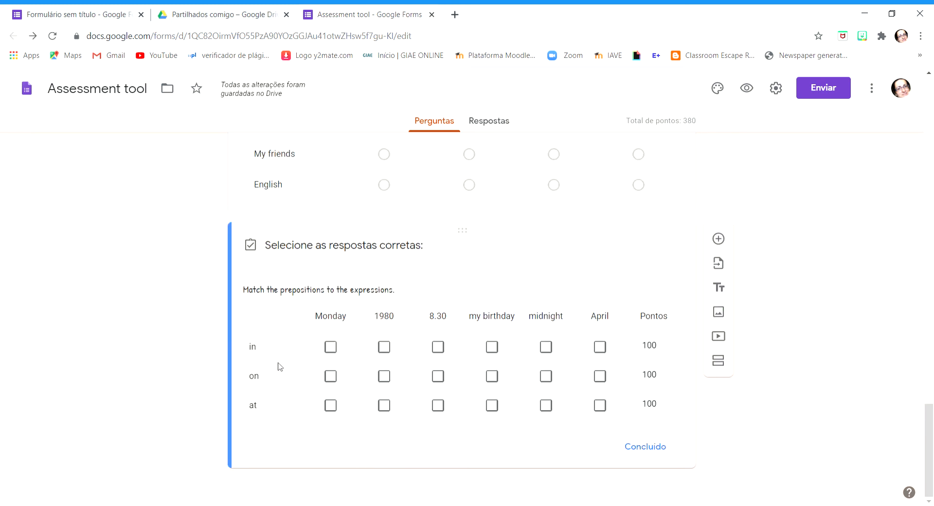
left_click(385, 351)
left_click(600, 347)
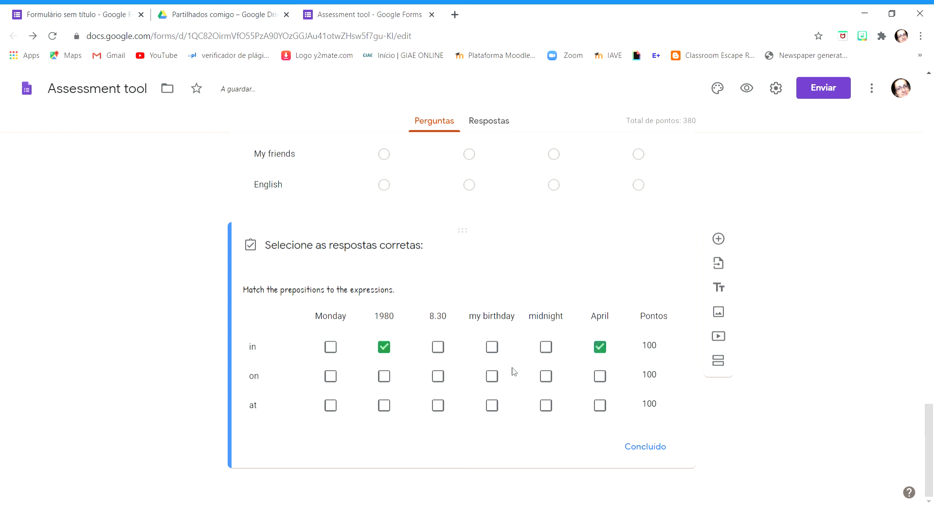
left_click(330, 377)
left_click(493, 378)
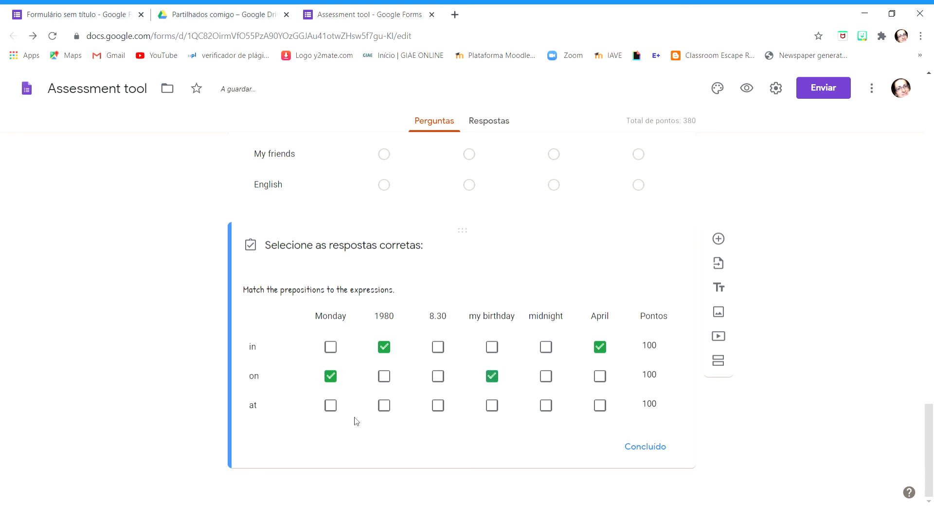
left_click(451, 408)
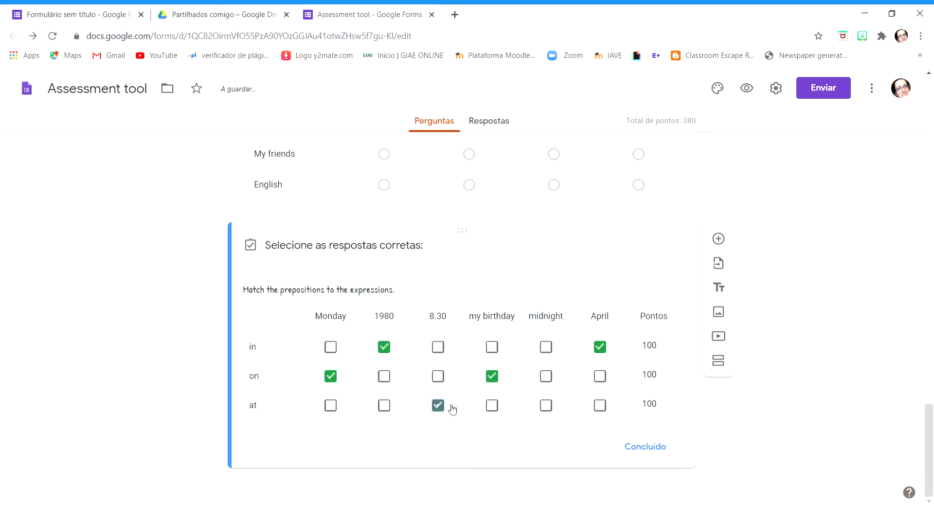
left_click(546, 407)
Set the scores of the "in", "on" and "at" rows to 10 points each and finish the answer key
left_click(654, 354)
type("10")
left_click(653, 373)
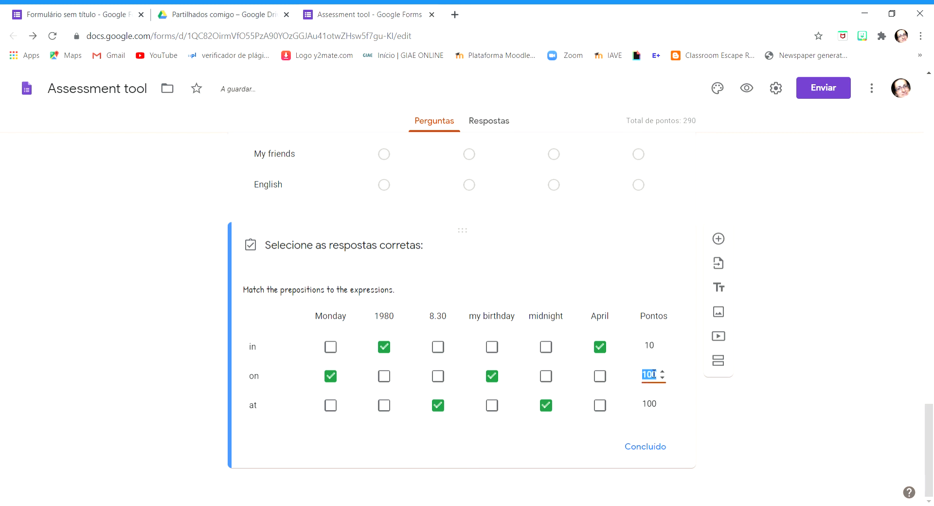
type("10")
left_click(654, 403)
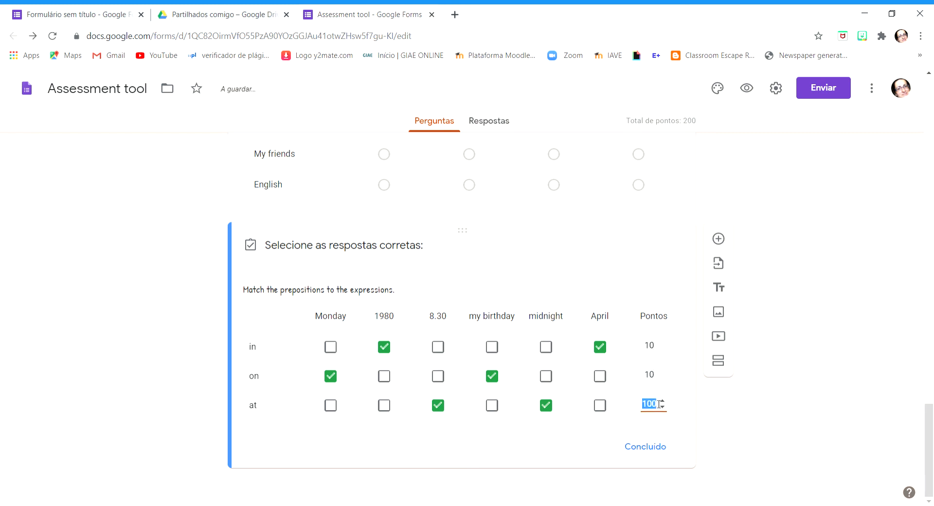
type("10")
left_click(657, 453)
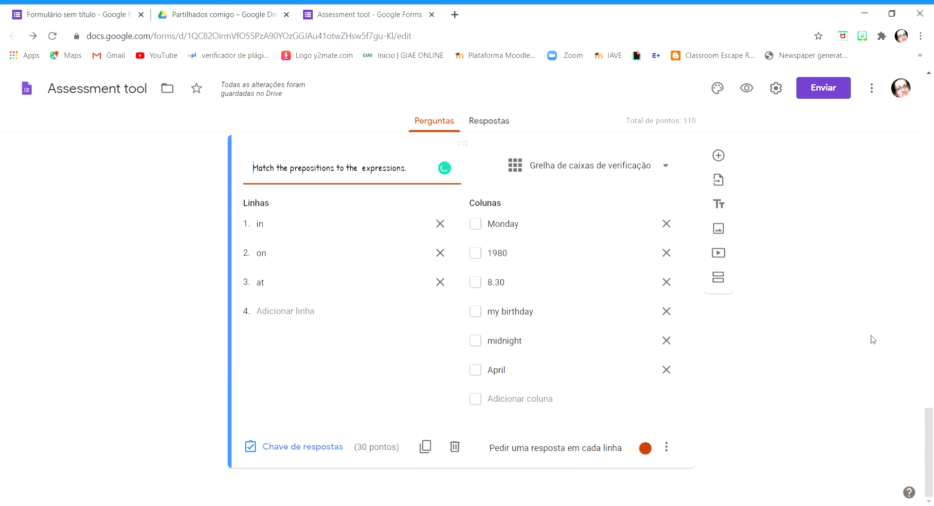
Preview the form and look over its first section from the respondent's side
scroll(873, 339, "up", 20)
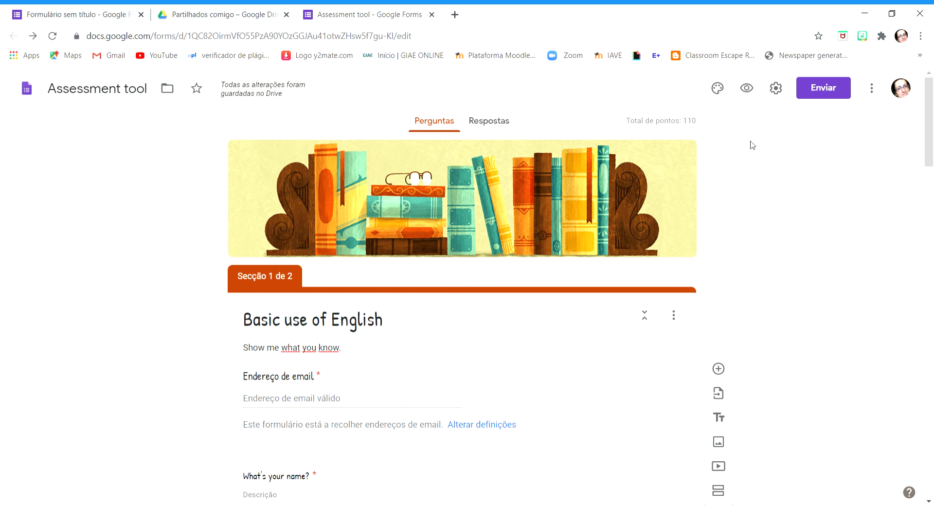
left_click(748, 88)
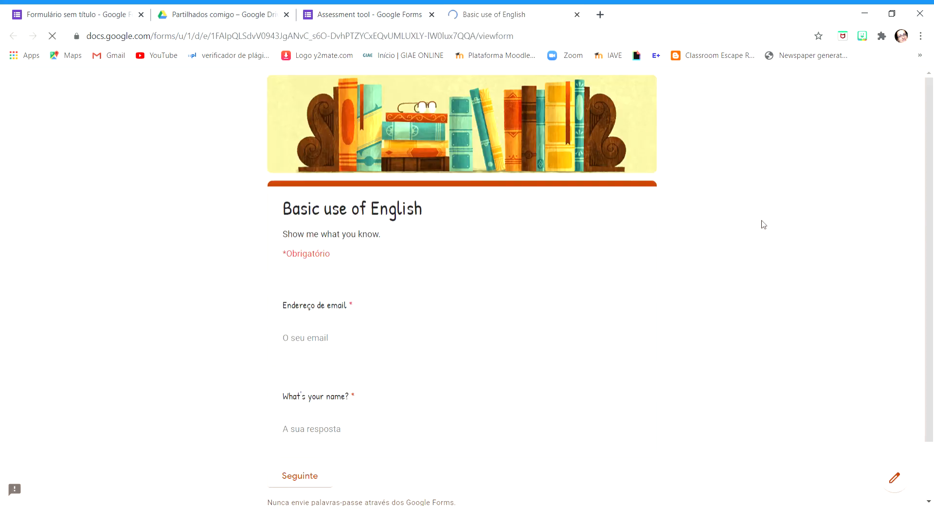
scroll(763, 277, "down", 2)
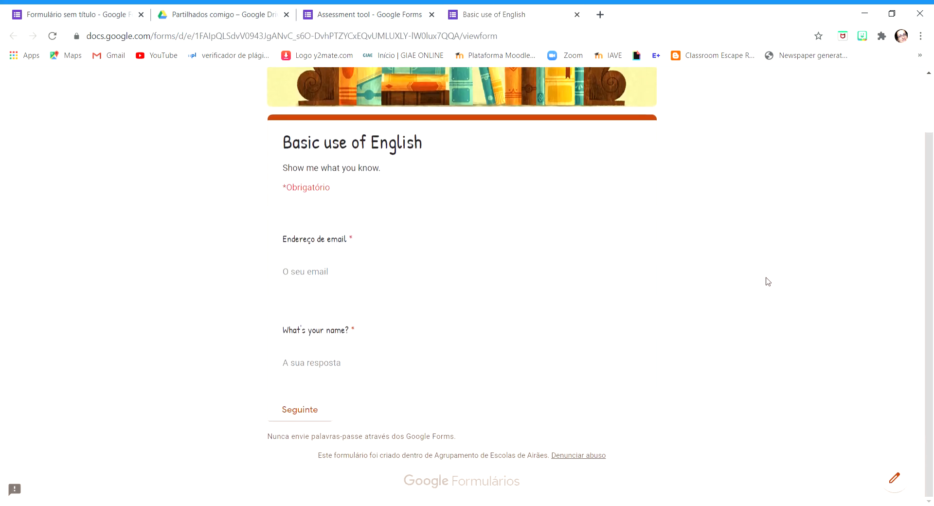
scroll(767, 275, "up", 2)
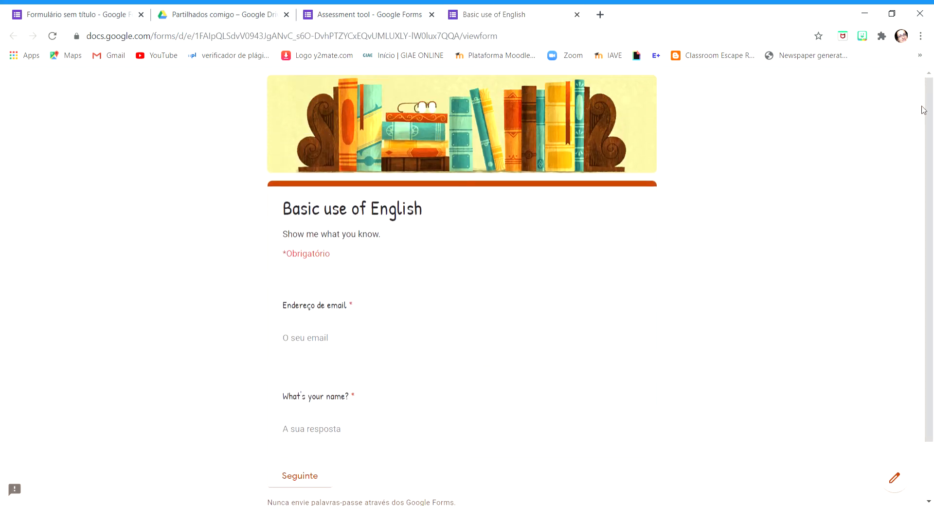
left_click_drag(929, 116, 933, 249)
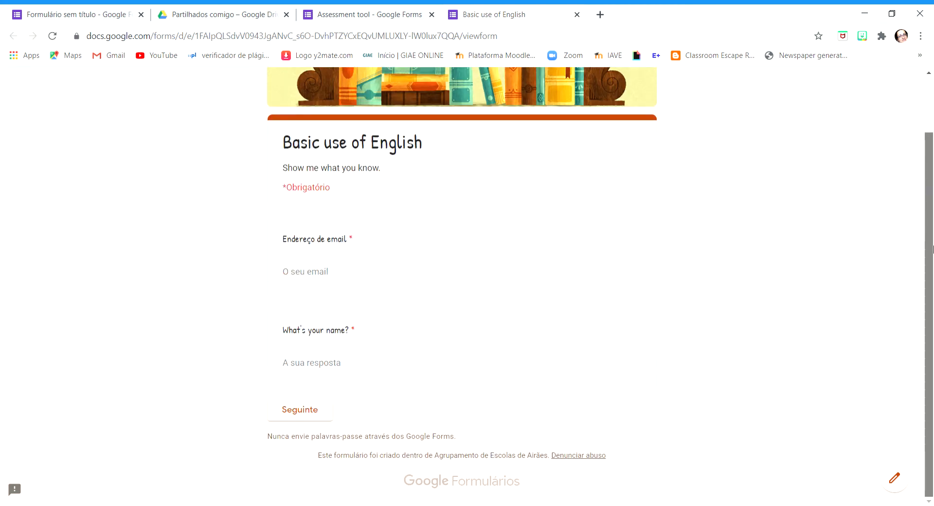
left_click_drag(932, 189, 933, 190)
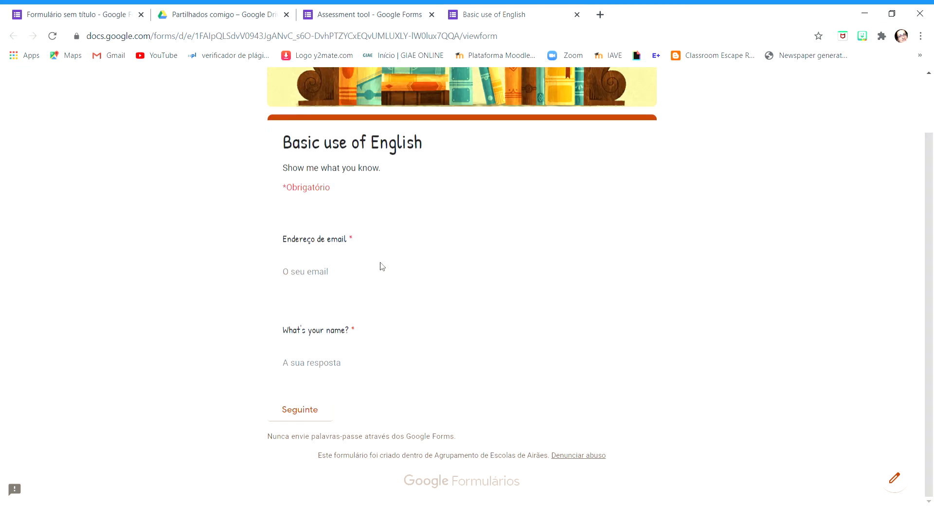
Enter a test e-mail address and a first name in the preview and try to continue to the following section
left_click(333, 280)
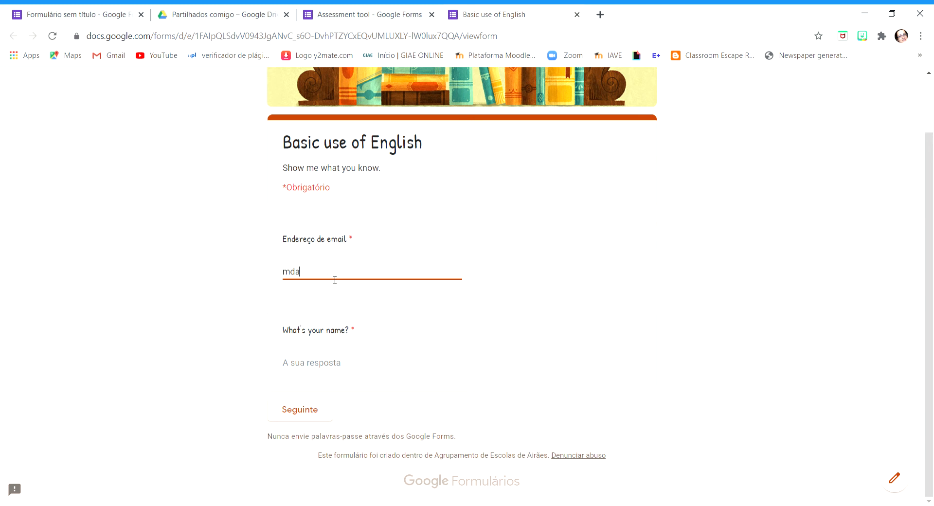
left_click(315, 364)
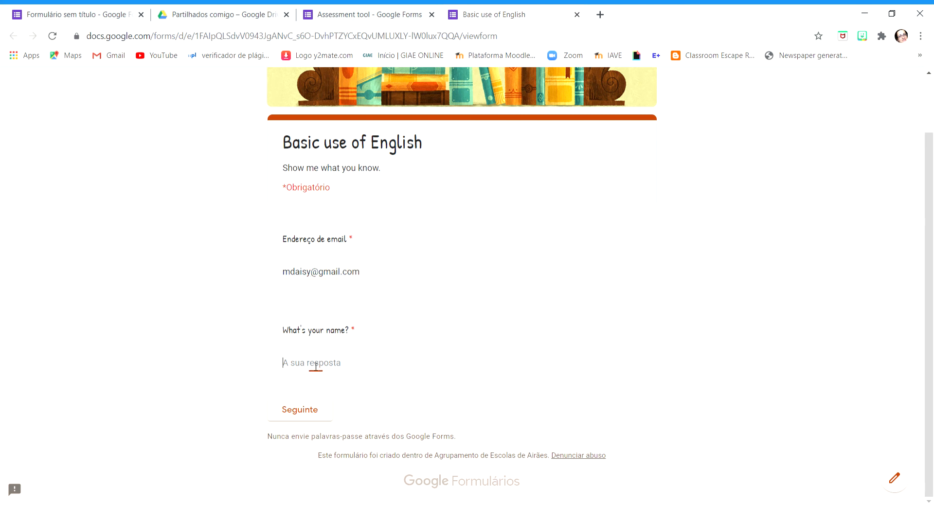
type("Daisy")
left_click(299, 410)
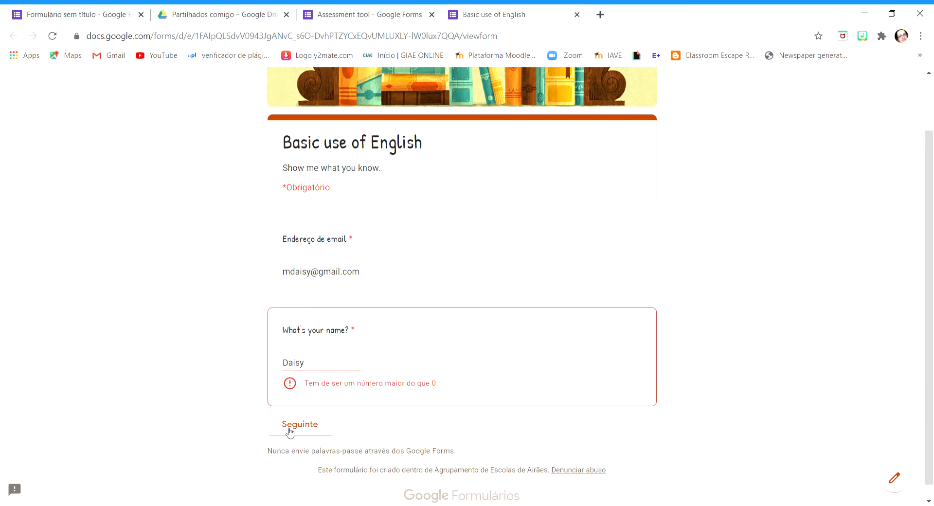
left_click(323, 367)
Return to editing the form and change the response validation of the "What's your name?" question to "Texto"
left_click(896, 485)
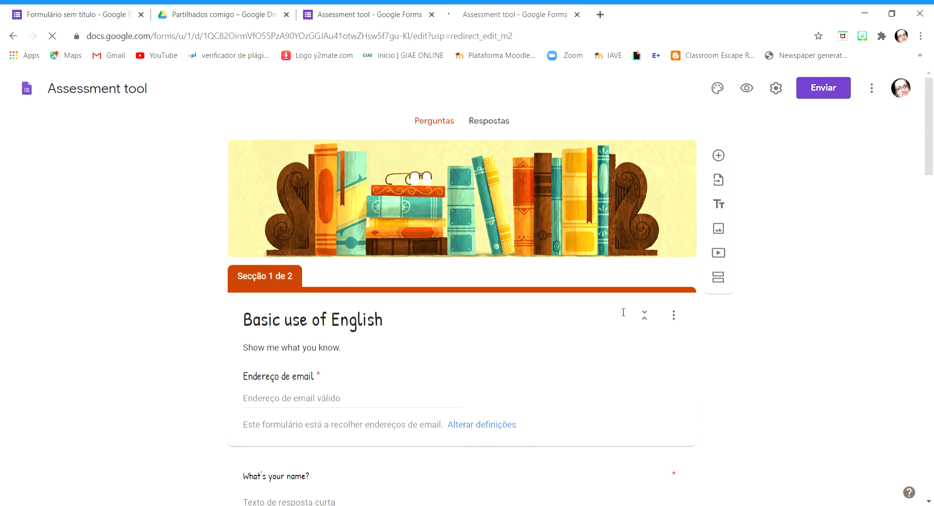
scroll(619, 317, "down", 6)
left_click(419, 200)
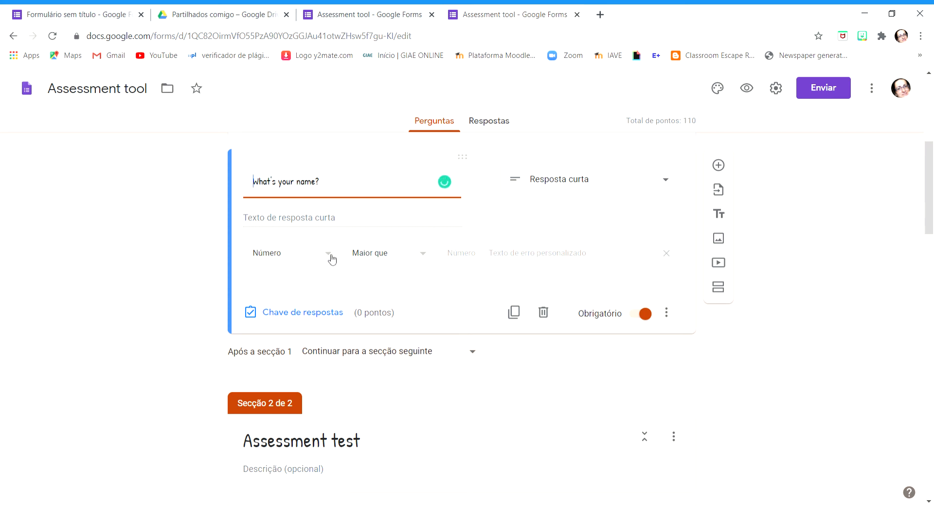
left_click(329, 256)
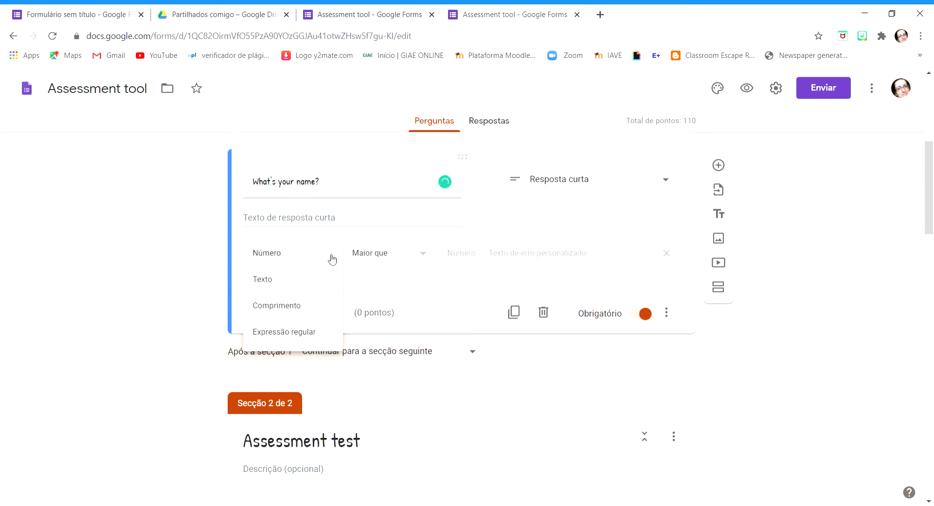
left_click(285, 281)
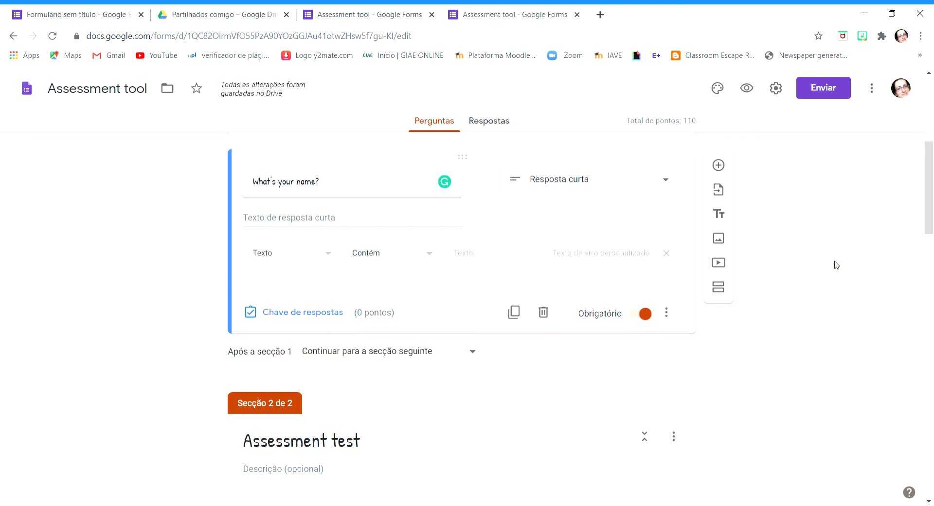
Preview the form again and enter a test e-mail address in its first section
left_click(746, 88)
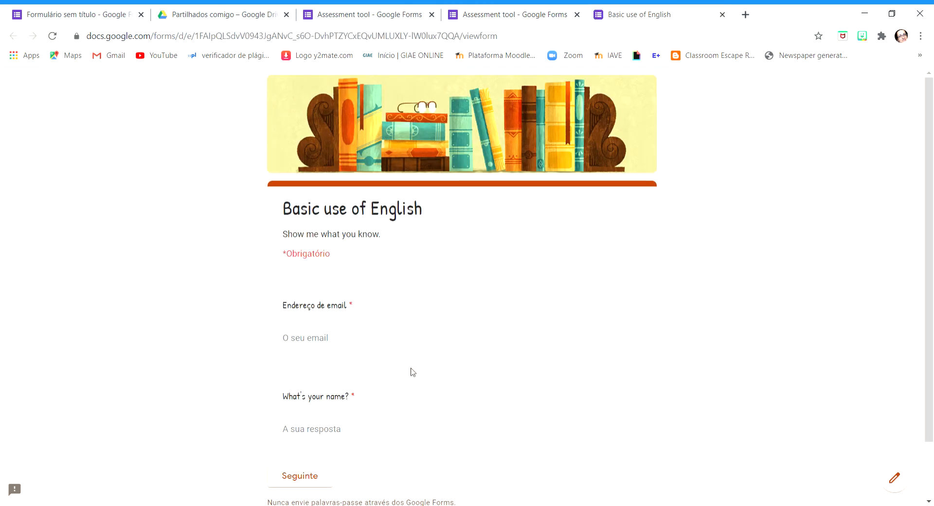
scroll(309, 291, "down", 2)
left_click(303, 273)
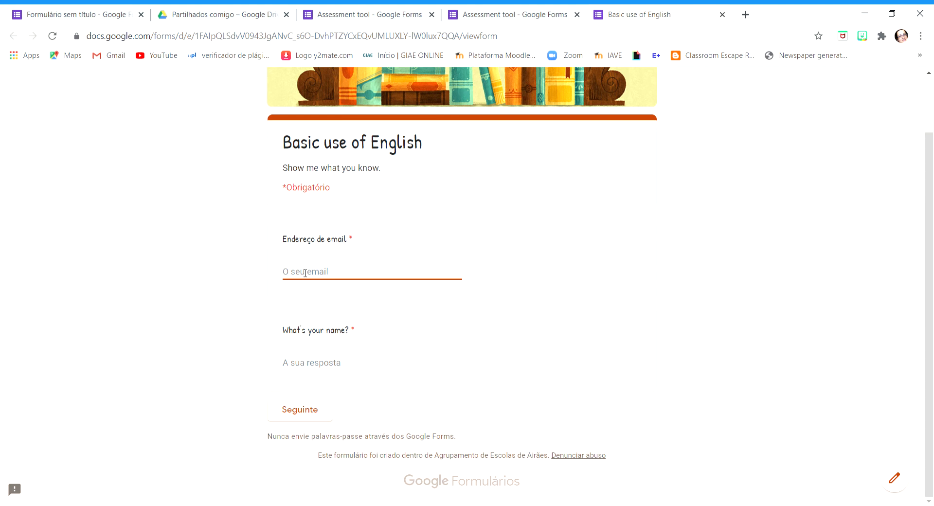
Answer the "What's your name?" question with a first name and continue to the following section
left_click(287, 363)
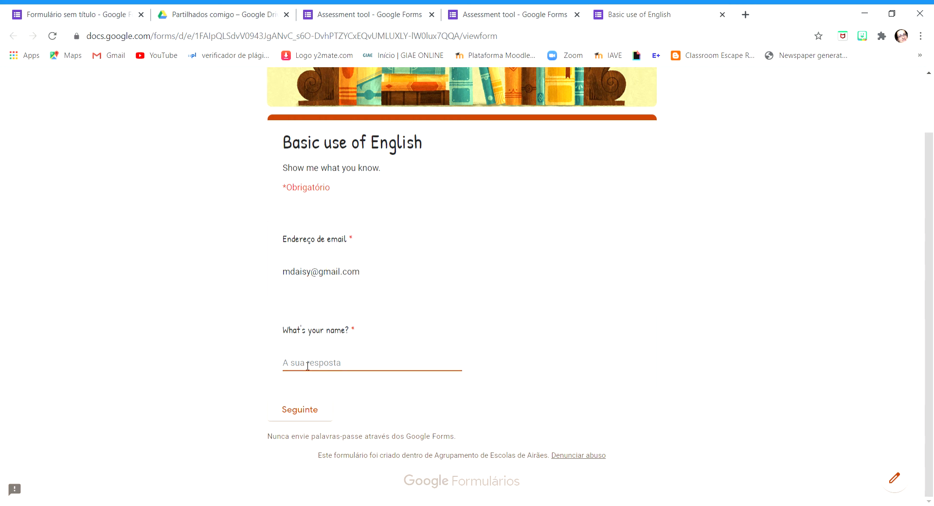
type("Daisy")
left_click(431, 416)
left_click(306, 411)
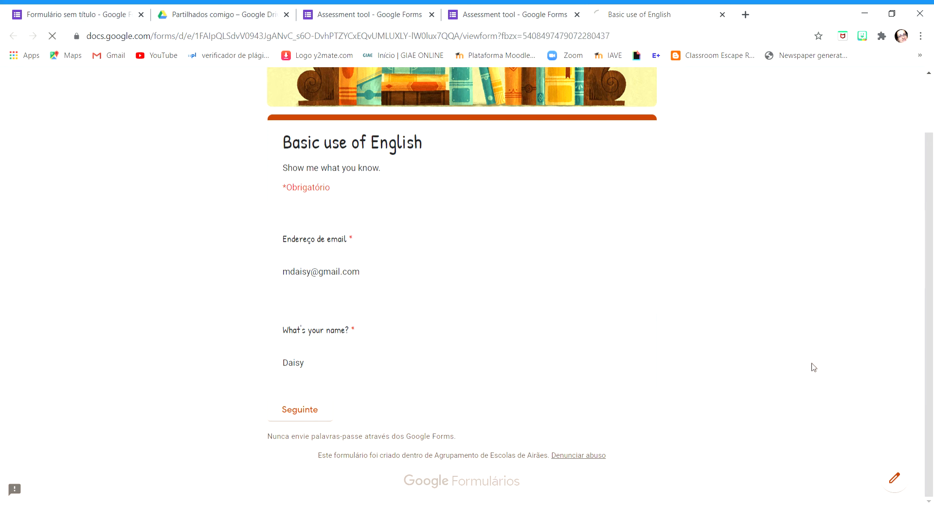
Answer the "Say in English" question of the Assessment test section with "I am Portuguese."
scroll(823, 358, "down", 4)
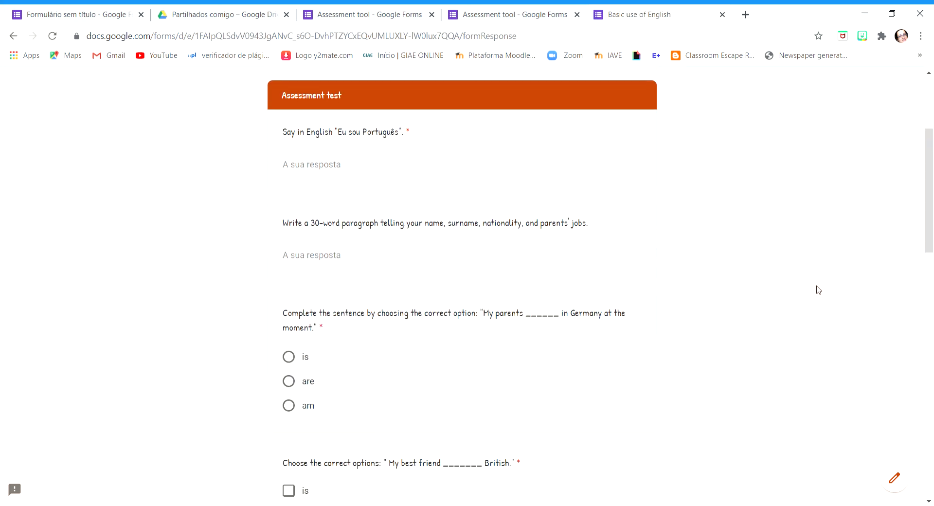
left_click(370, 172)
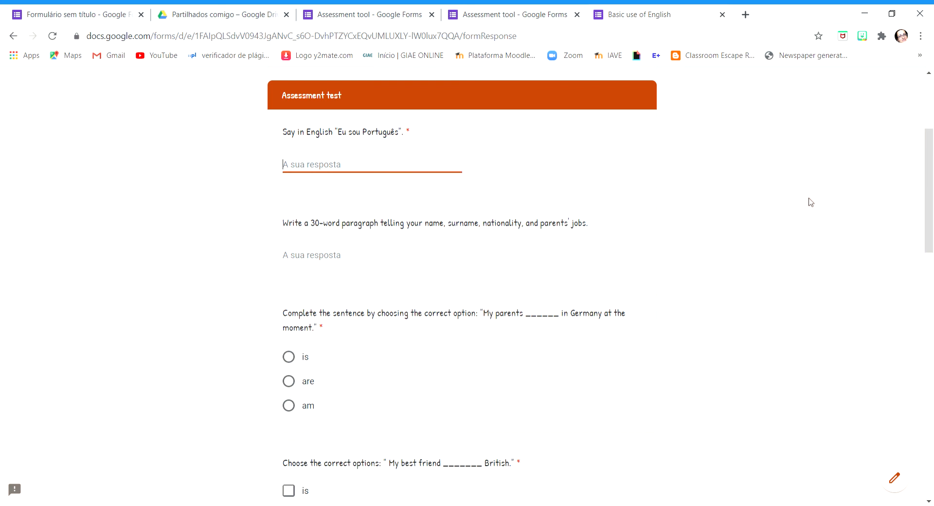
type("I am Portuguese.")
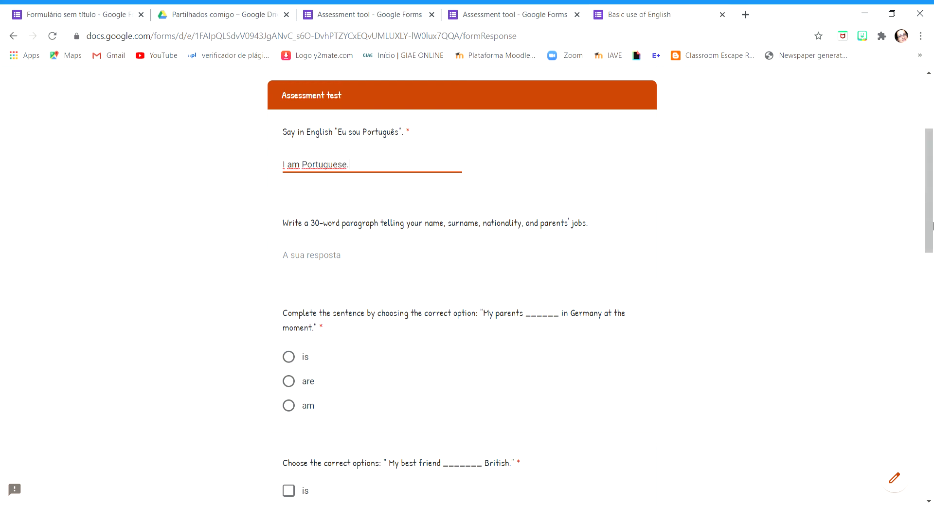
left_click(780, 253)
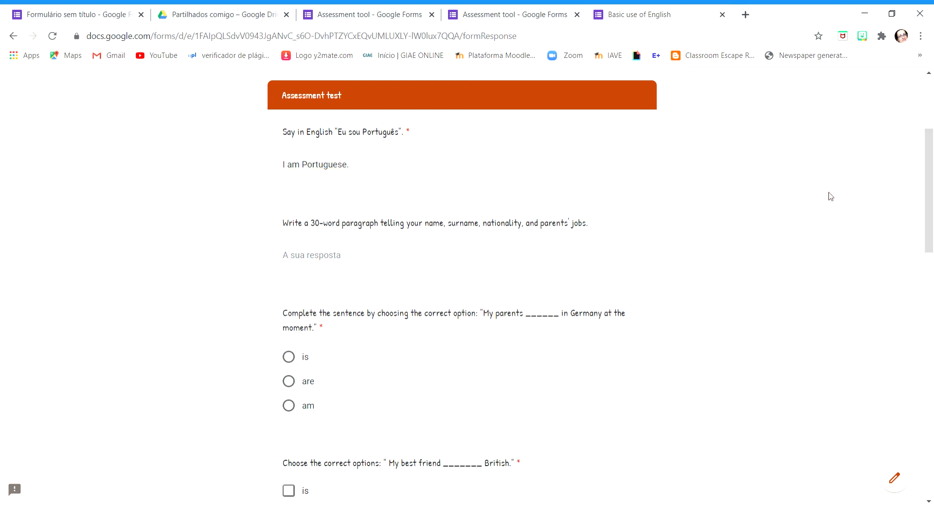
Test the validation of the "Say in English" answer by removing its final full stop, and put the full stop back
left_click(362, 170)
left_click(813, 361)
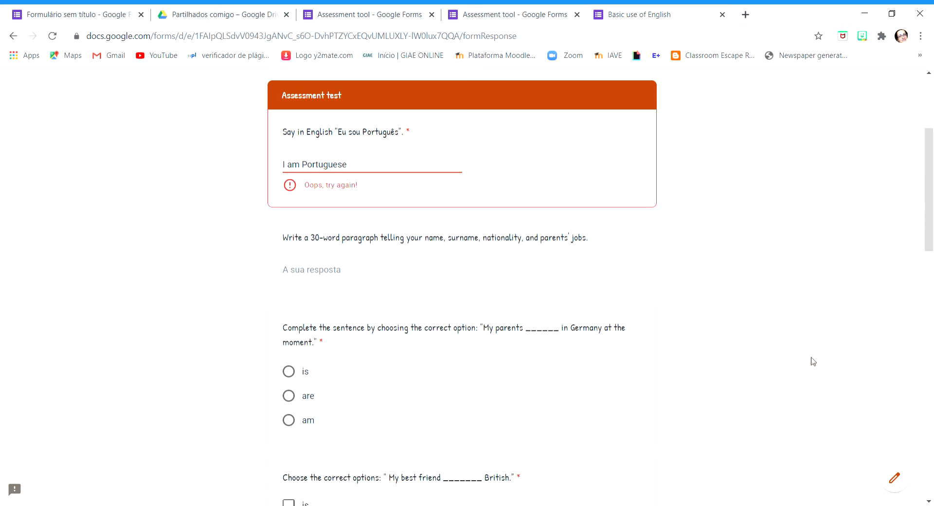
left_click(368, 170)
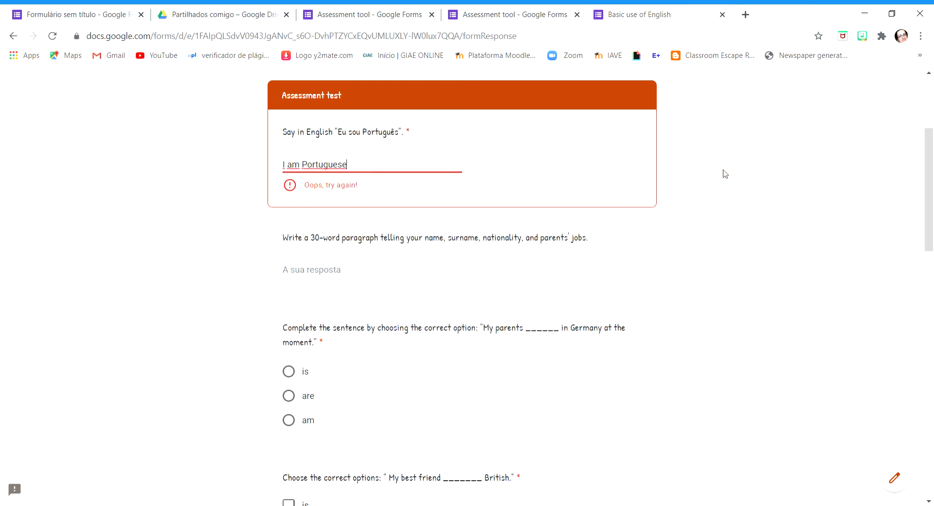
type(".")
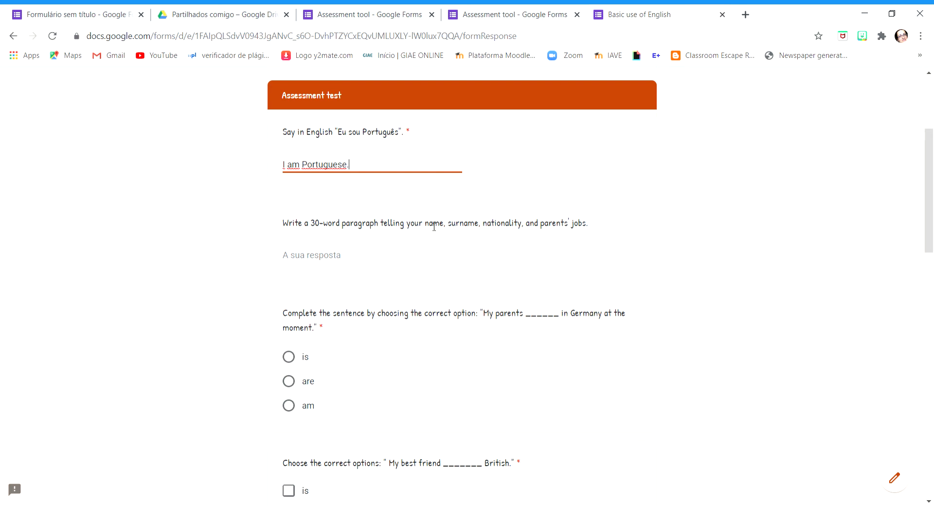
Try the answer with a lowercase initial as "I am portuguese." and restore the capital P
key("BackSpace")
key("BackSpace")
key("BackSpace")
key("BackSpace")
key("BackSpace")
type("portuguese")
left_click(783, 287)
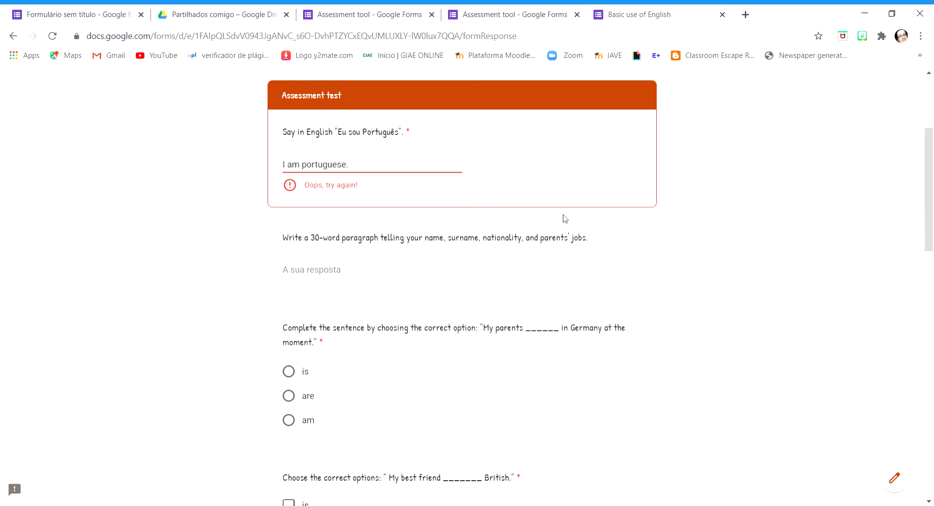
left_click(312, 165)
key("BackSpace")
type("P")
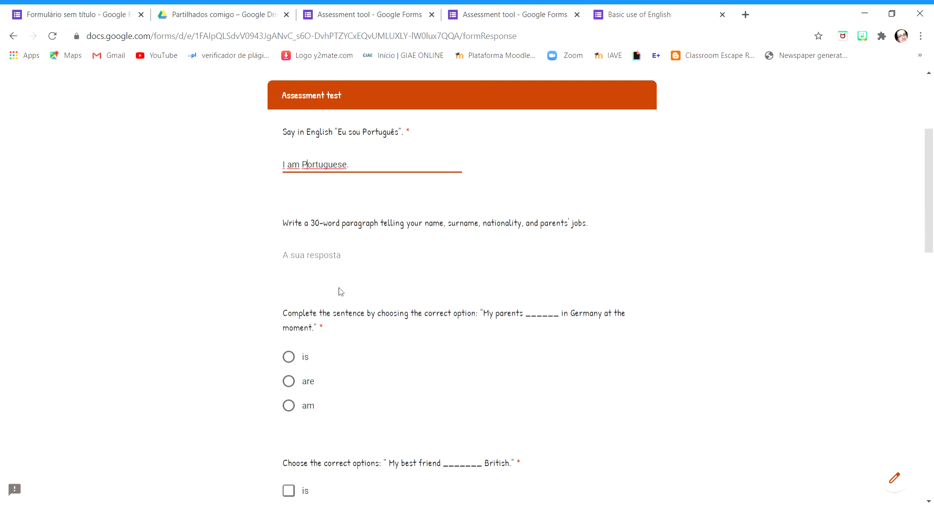
Place the cursor in the answer field of the 30-word paragraph question
left_click(342, 263)
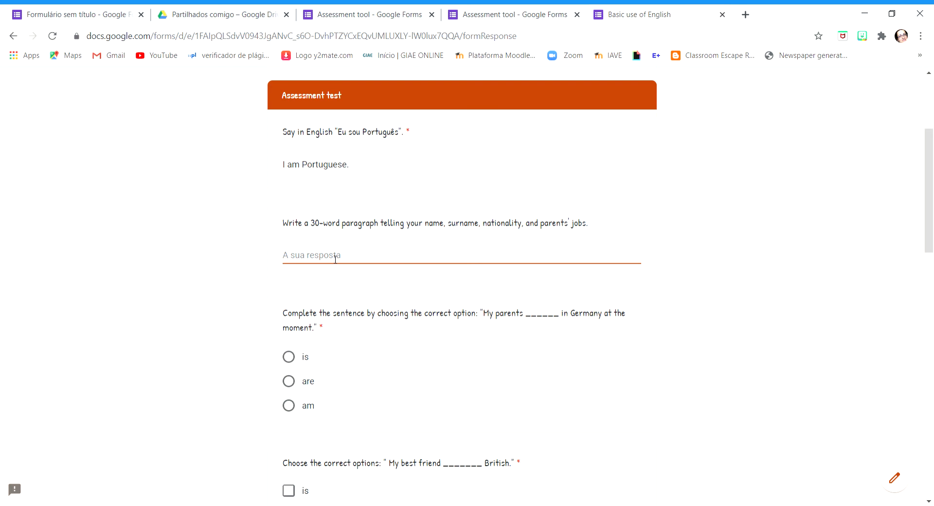
Answer the 30-word paragraph question with "My name is ..." and choose "are" for the "My parents" sentence
type("My name is ...")
left_click_drag(931, 189, 930, 215)
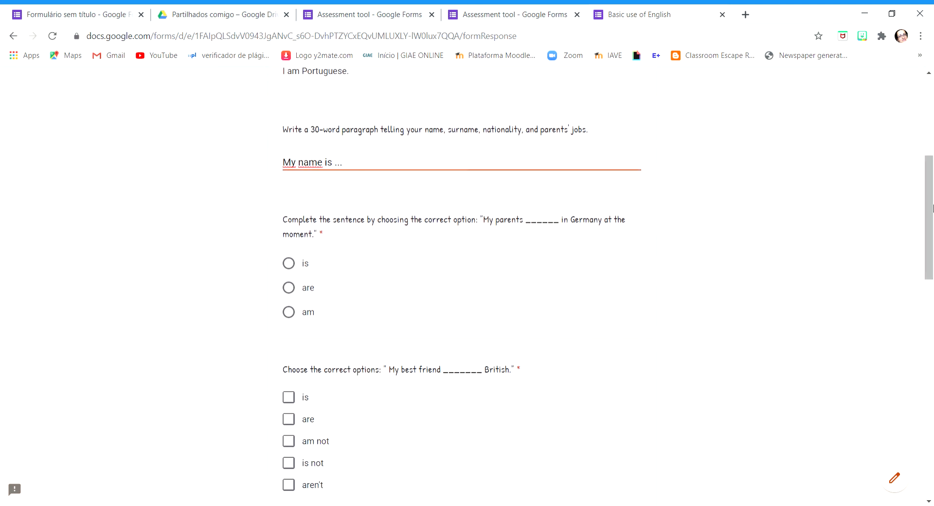
scroll(791, 178, "up", 1)
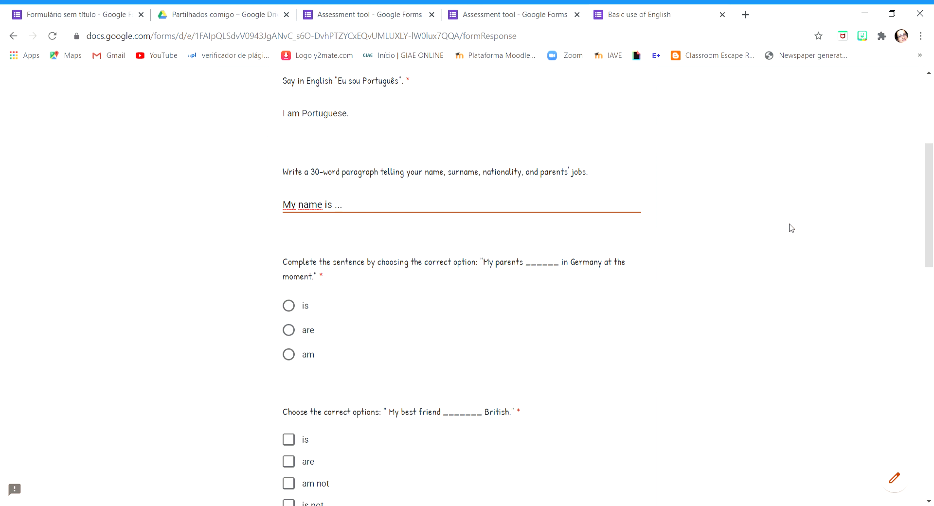
scroll(696, 271, "down", 2)
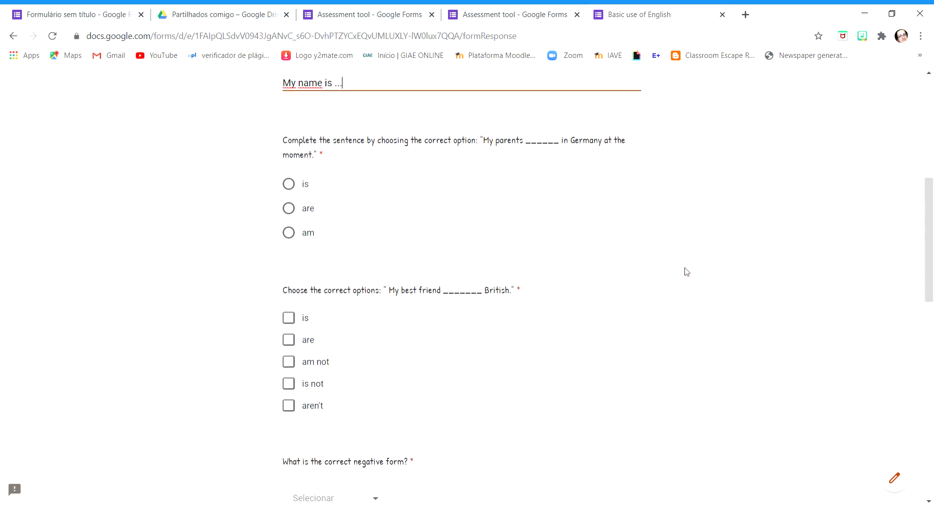
left_click(483, 209)
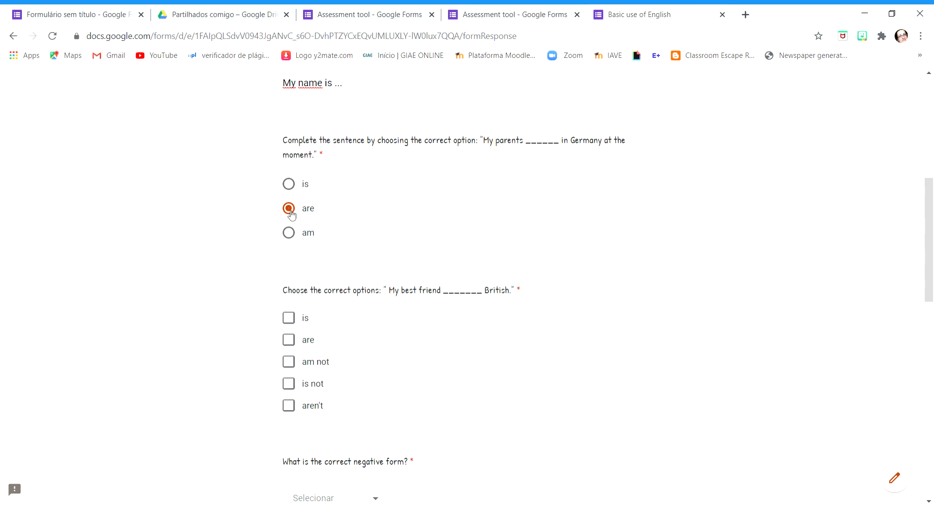
Mark "is" and "is not" as the correct options for the "My best friend" sentence
scroll(451, 222, "down", 1)
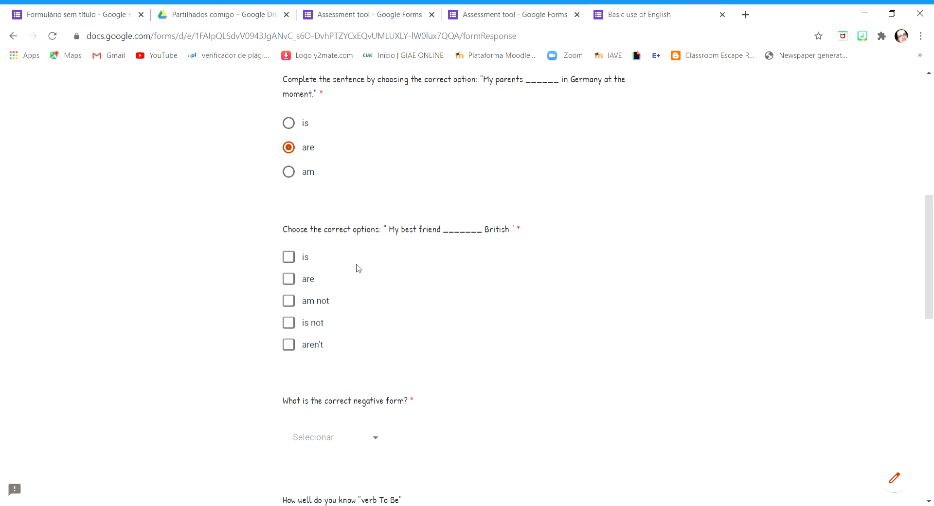
left_click(292, 257)
left_click(289, 323)
Select "isn't" as the correct negative form and rate the knowledge of "verb To Be" as 5
scroll(545, 299, "down", 2)
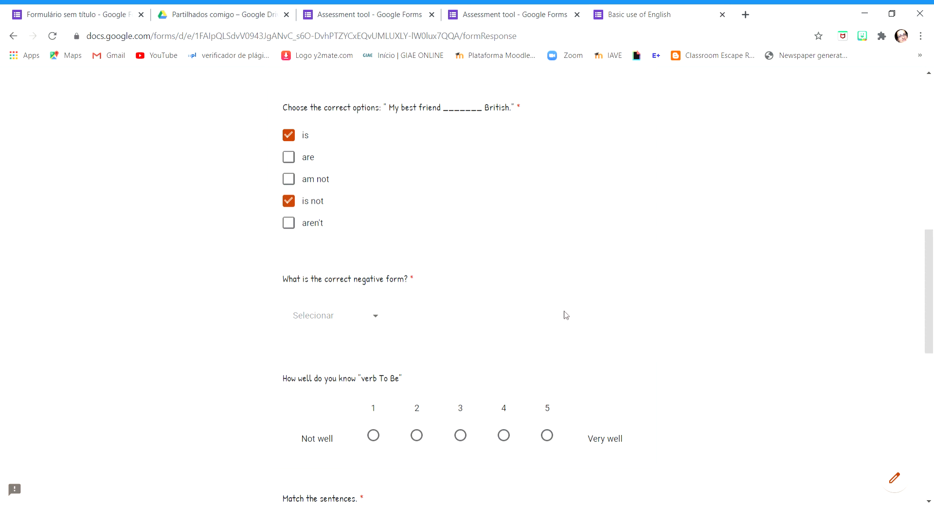
scroll(603, 299, "down", 1)
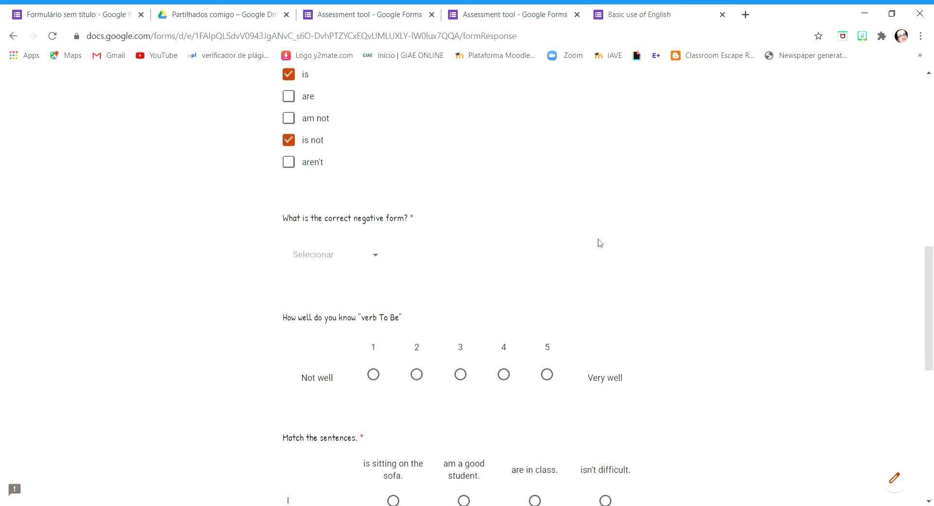
left_click(382, 261)
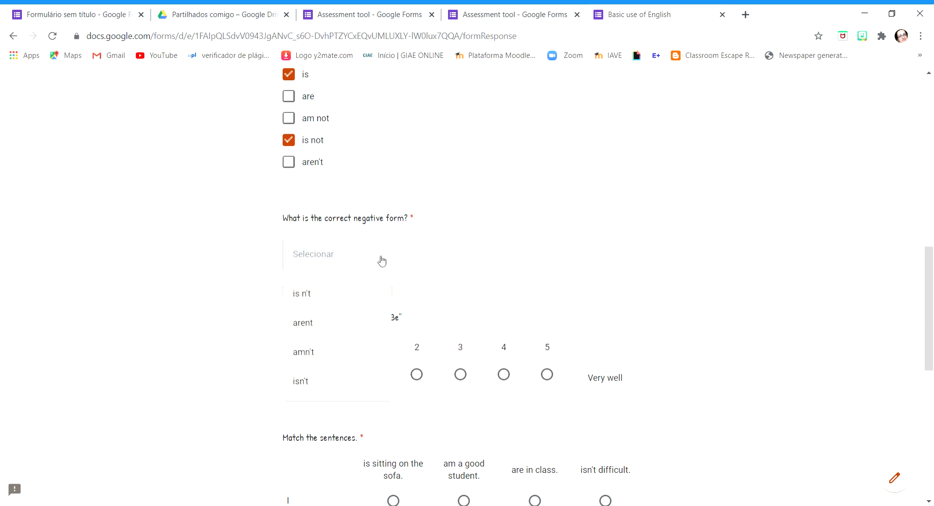
left_click(334, 381)
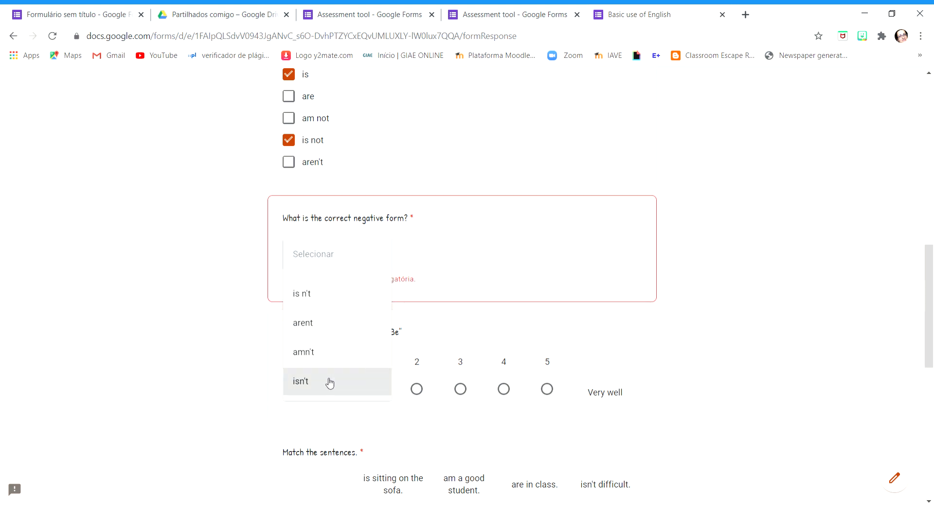
scroll(803, 234, "down", 1)
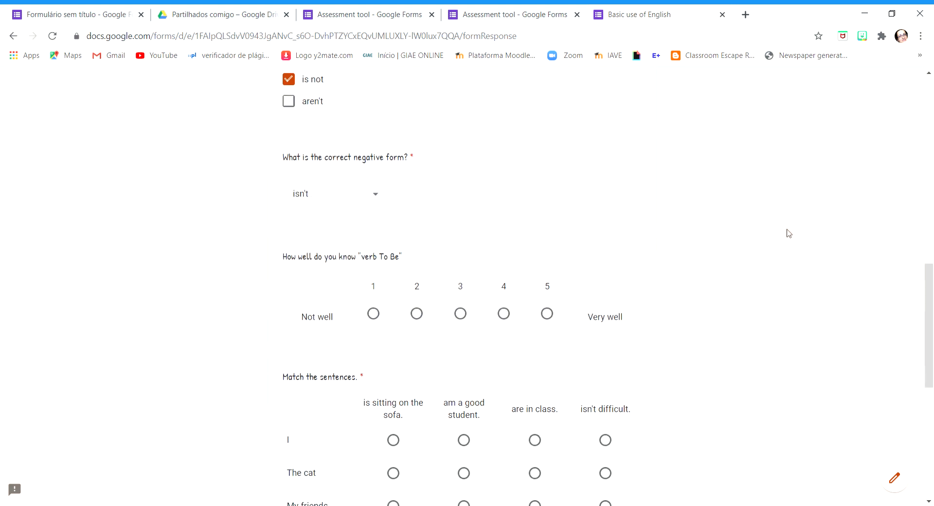
scroll(700, 267, "down", 2)
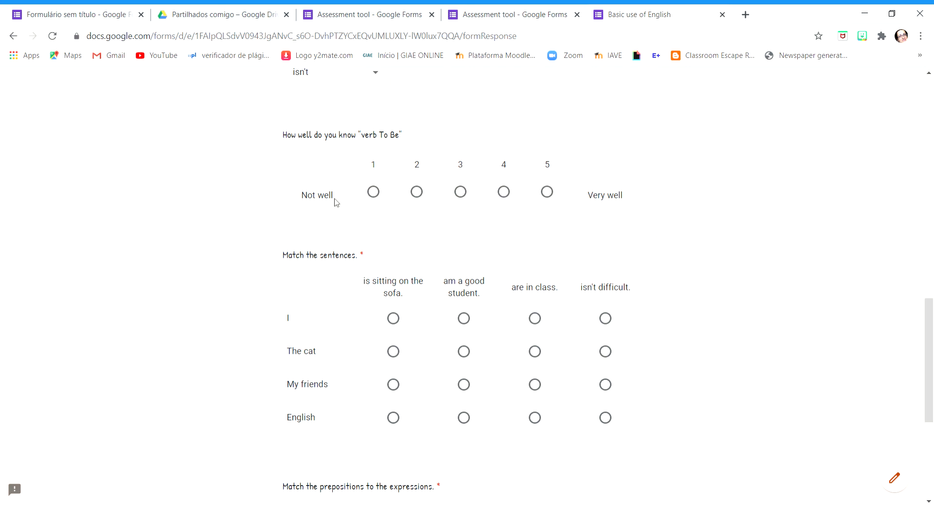
left_click(553, 196)
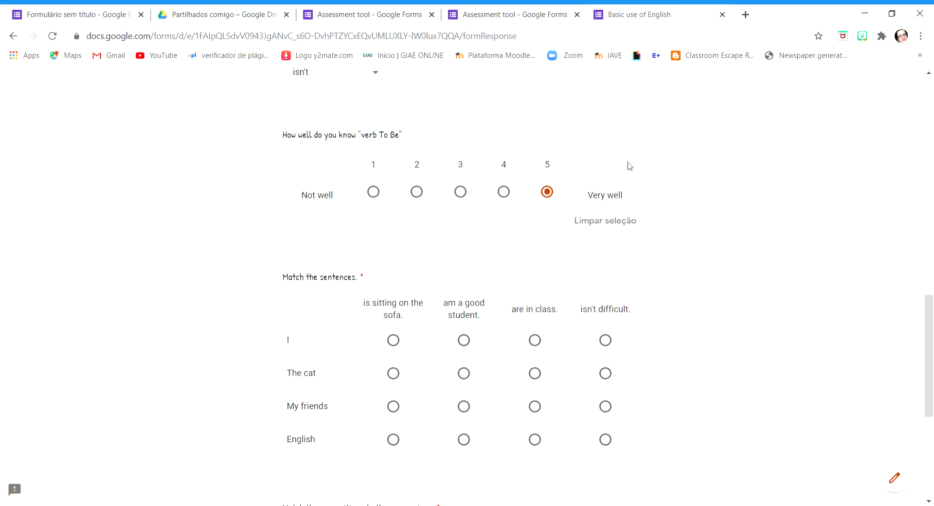
Match I with "am a good student", The cat with "is sitting on the sofa", My friends with "are in class", and English with "isn't difficult"
scroll(757, 227, "down", 4)
scroll(767, 229, "up", 3)
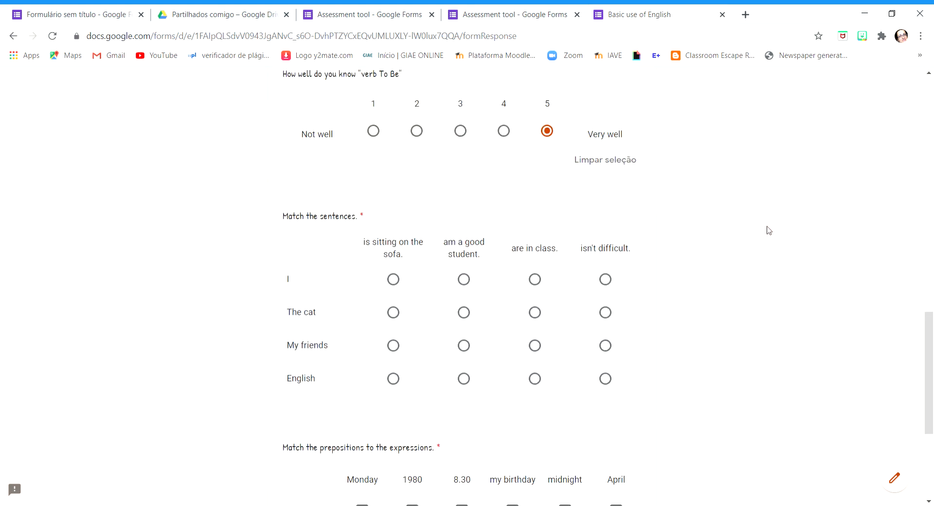
scroll(772, 228, "up", 1)
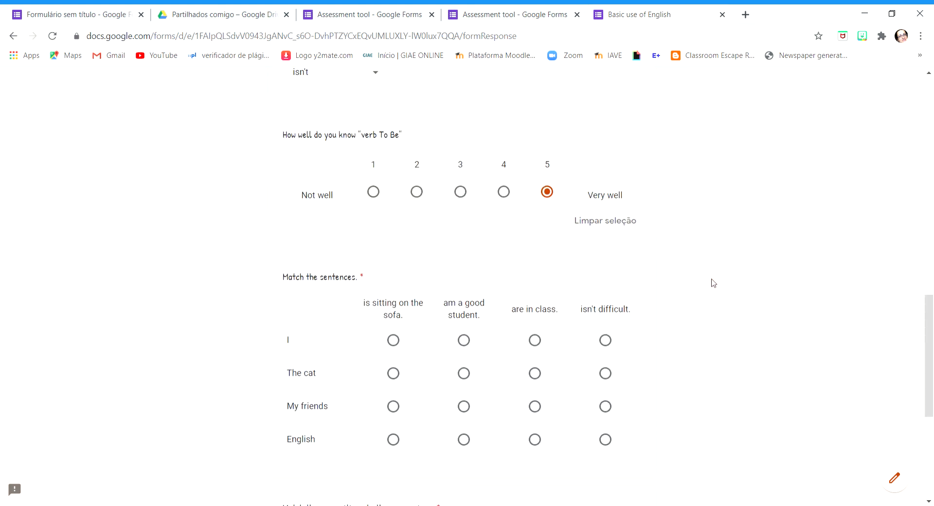
scroll(716, 285, "down", 1)
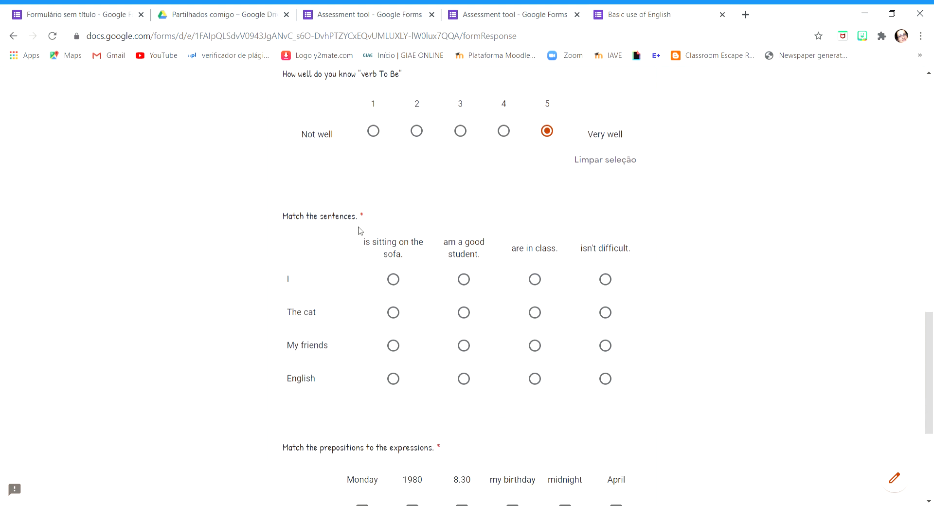
scroll(759, 192, "down", 1)
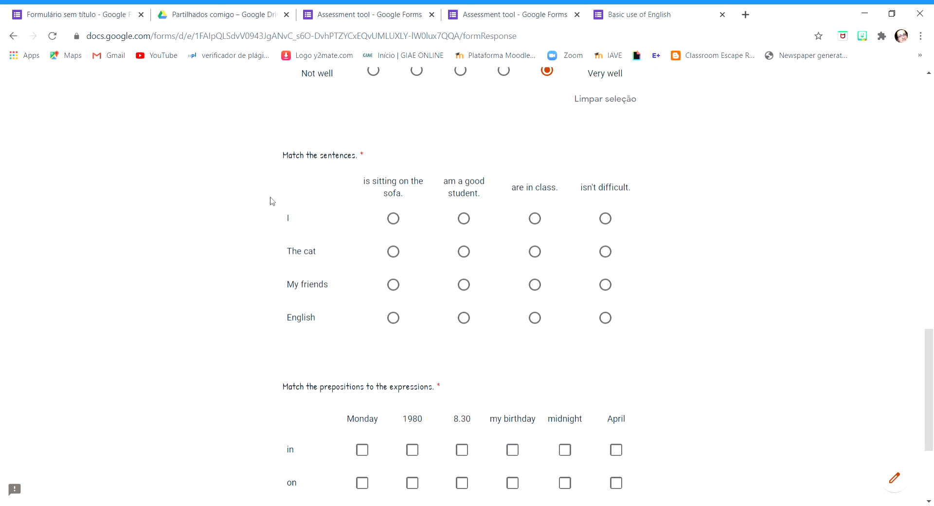
left_click(465, 219)
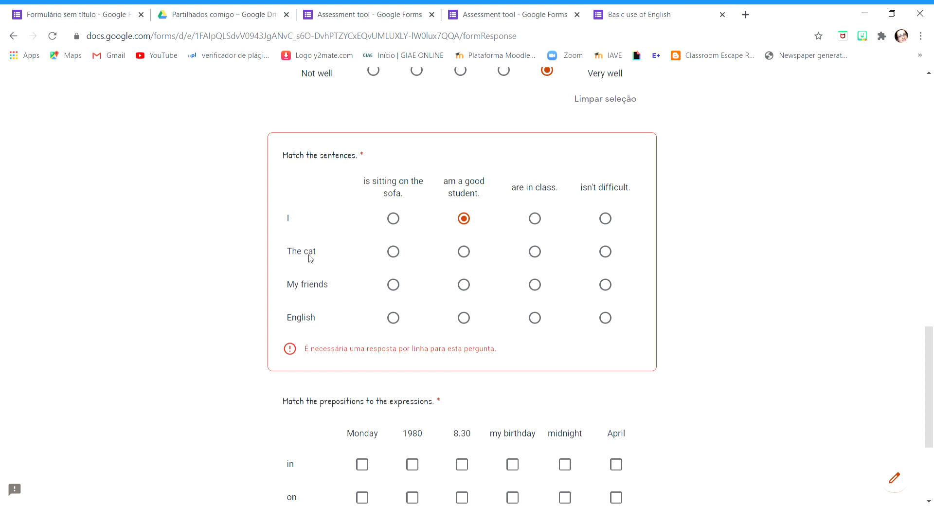
left_click(392, 252)
left_click(546, 288)
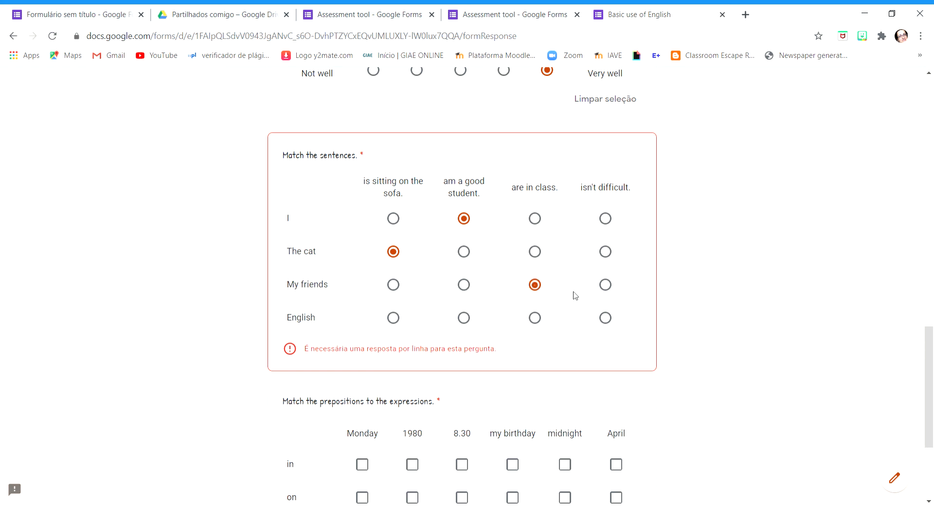
left_click(609, 320)
Match "in" with 1980 and April, "on" with Monday and my birthday, and "at" with 8.30 and a second expression
scroll(797, 306, "down", 3)
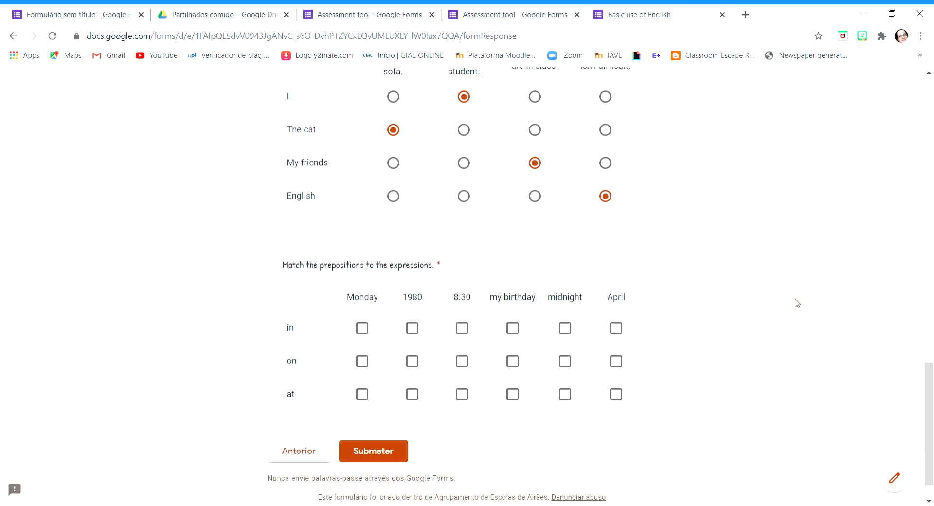
scroll(783, 304, "down", 1)
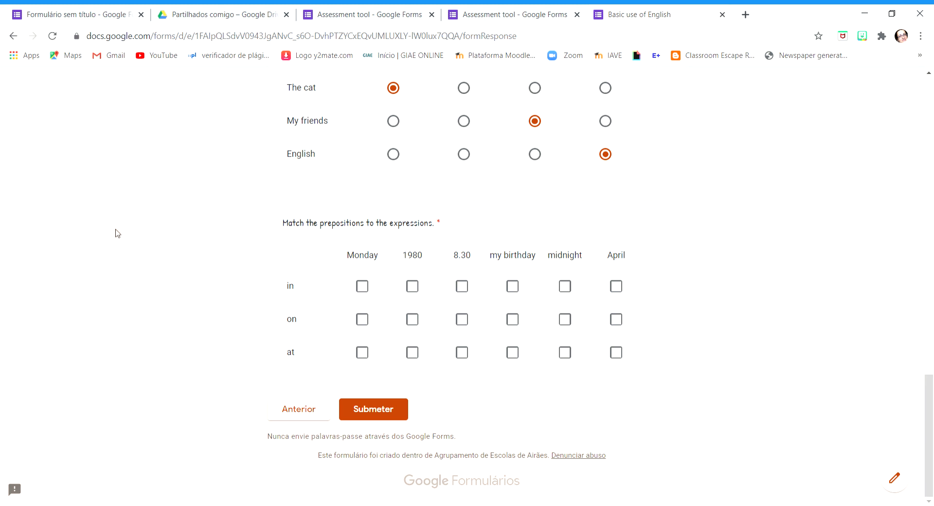
left_click(412, 288)
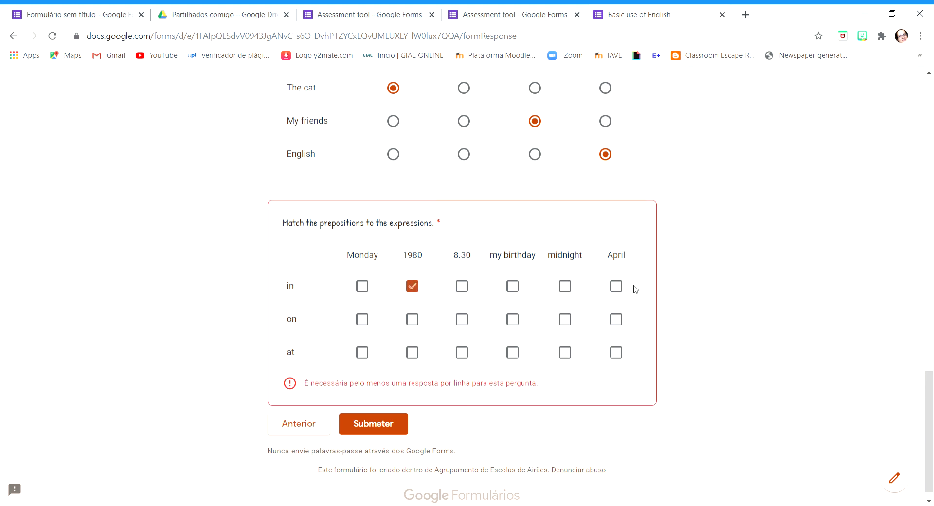
left_click(617, 287)
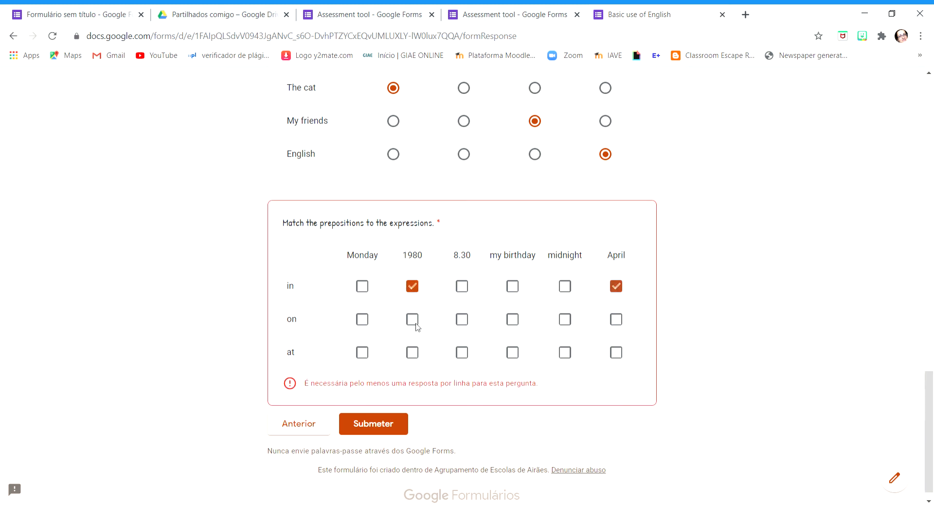
left_click(364, 320)
left_click(512, 320)
left_click(462, 352)
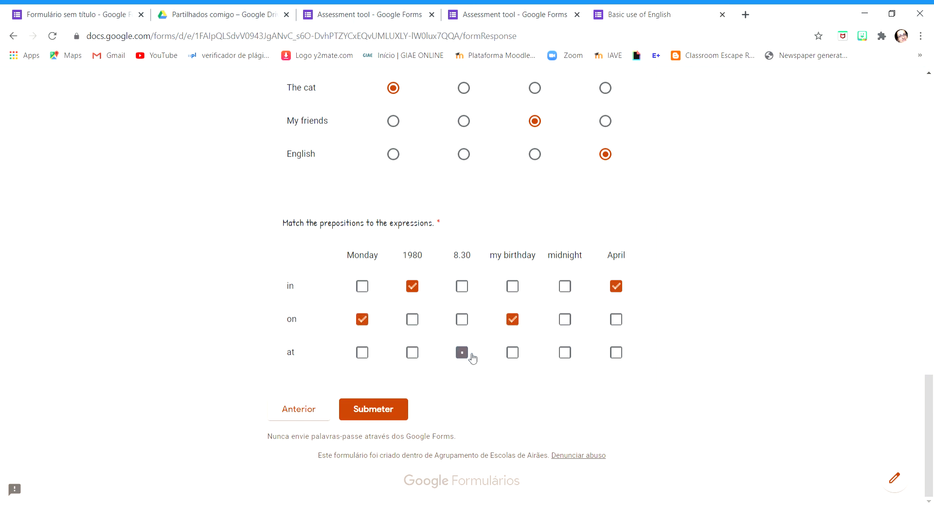
left_click(617, 353)
Submit the completed form and open the received responses in the Assessment tool form editor
left_click(385, 411)
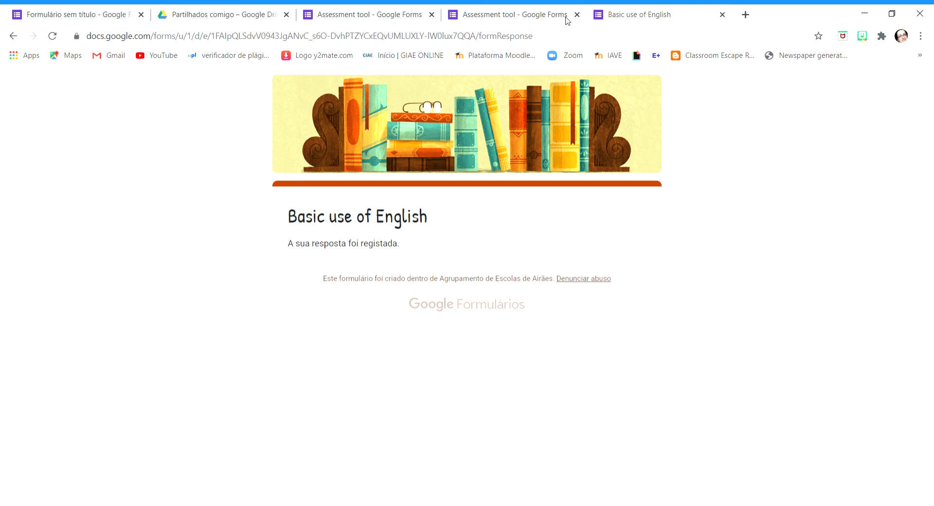
left_click(535, 12)
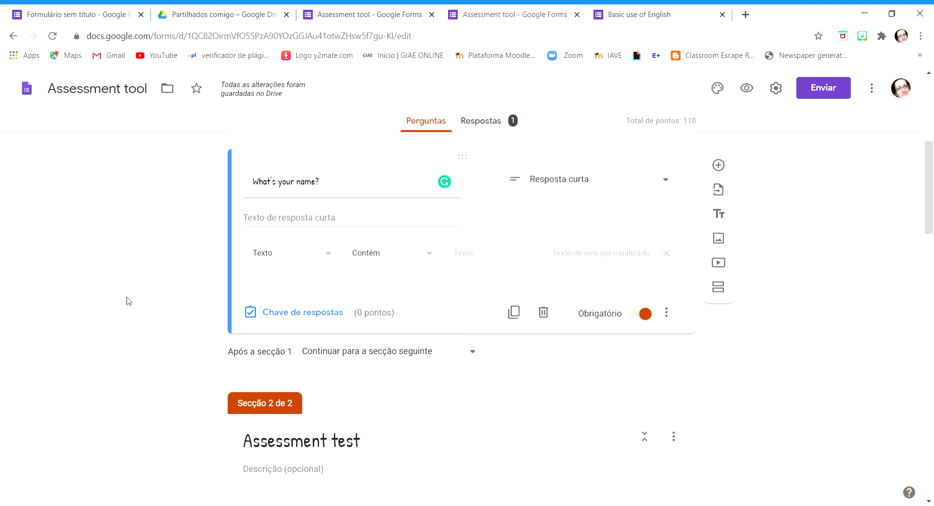
scroll(127, 304, "up", 6)
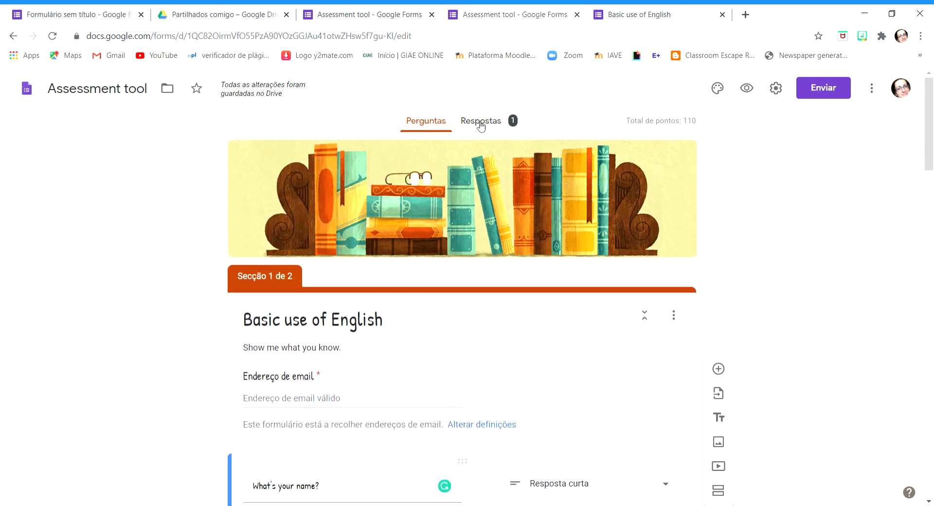
left_click(481, 122)
Examine the response summary, from the score statistics to the answer charts of each question
scroll(816, 298, "down", 8)
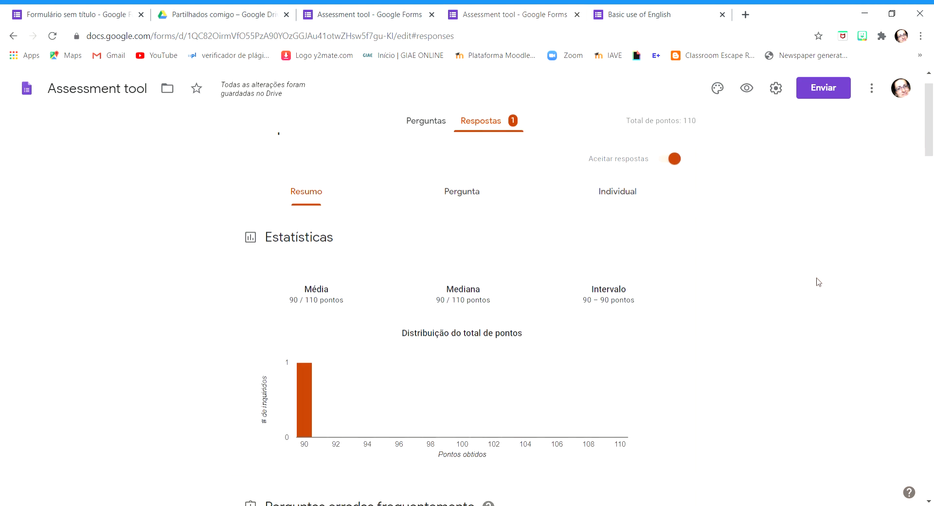
scroll(761, 242, "up", 8)
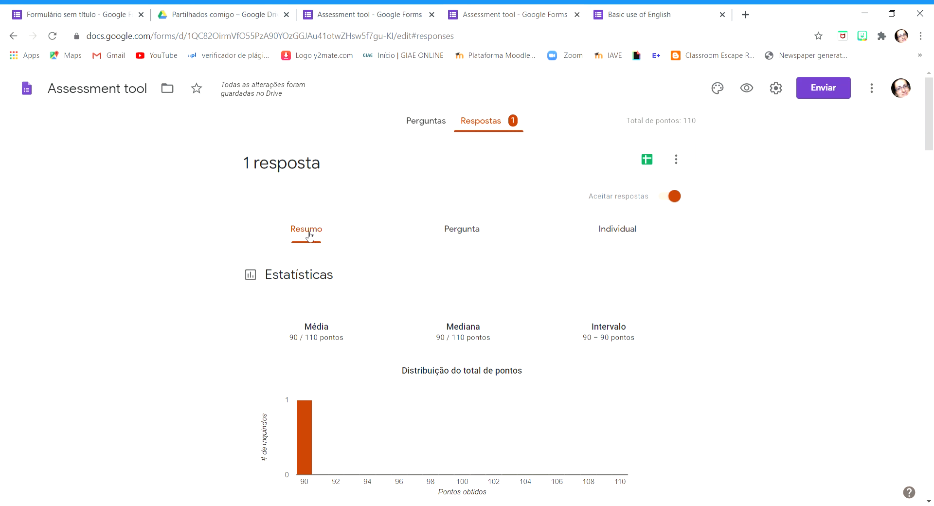
scroll(375, 292, "down", 20)
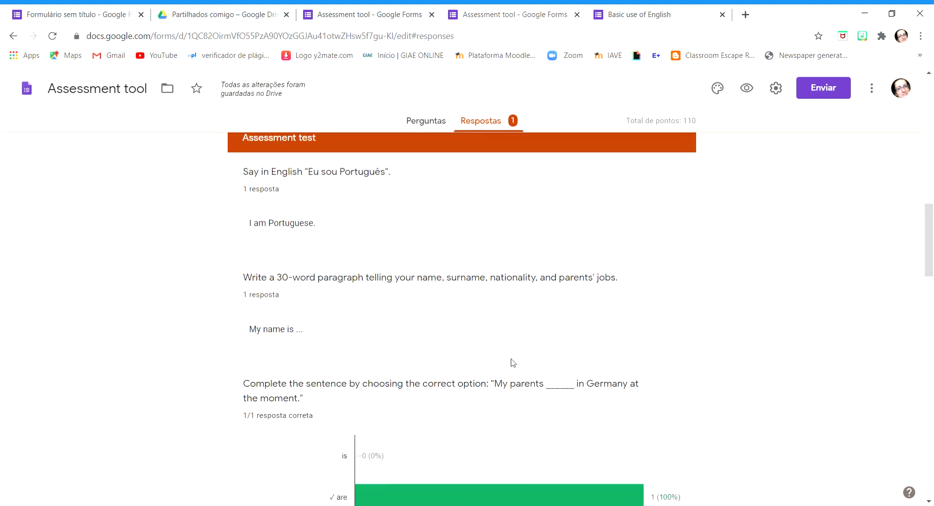
scroll(559, 340, "down", 15)
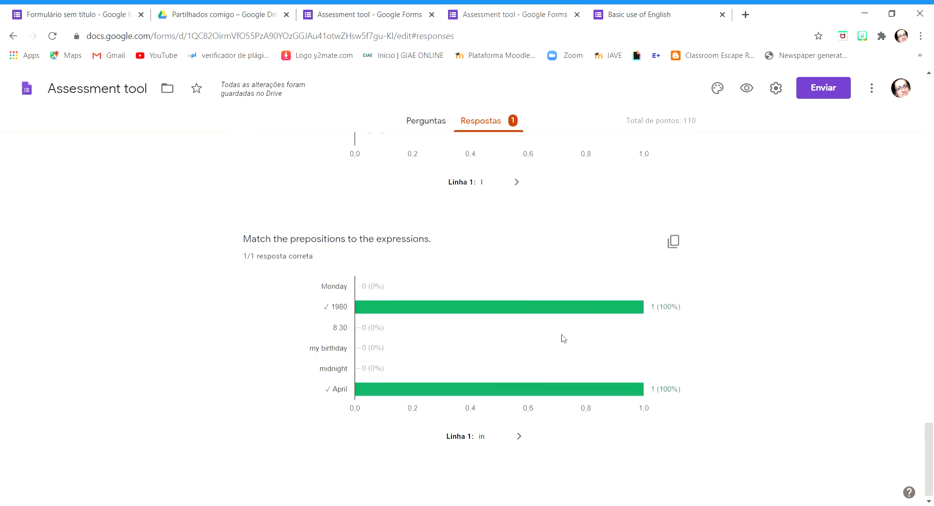
scroll(567, 336, "up", 20)
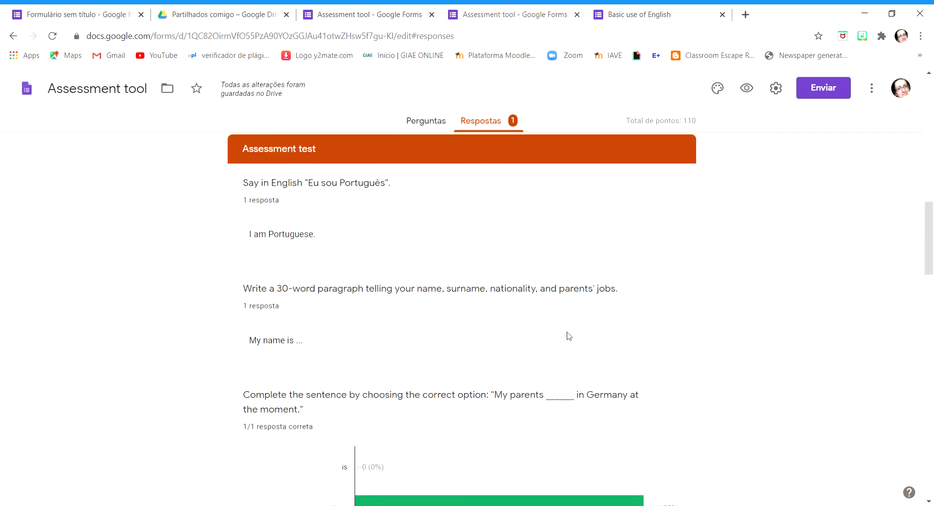
scroll(569, 336, "up", 7)
Show the responses question by question and look at the answer to "What's your name?"
left_click(474, 236)
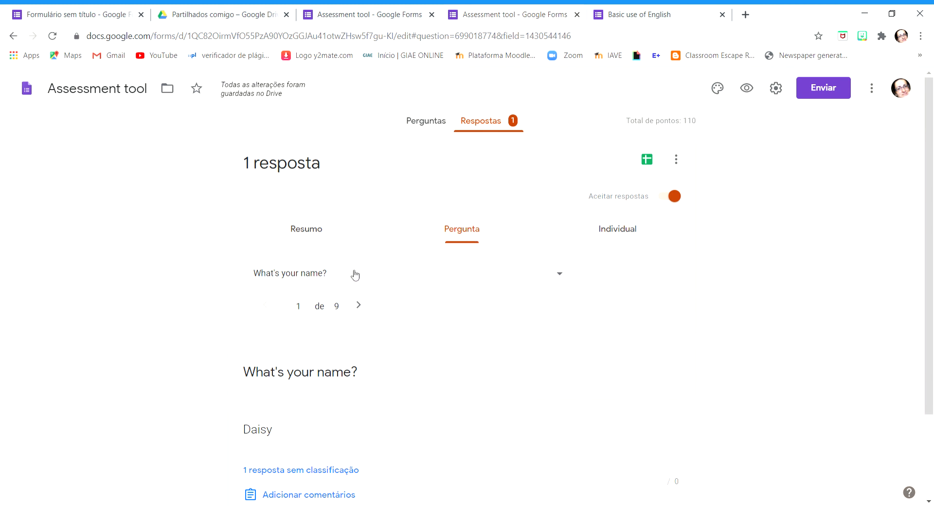
scroll(871, 271, "down", 2)
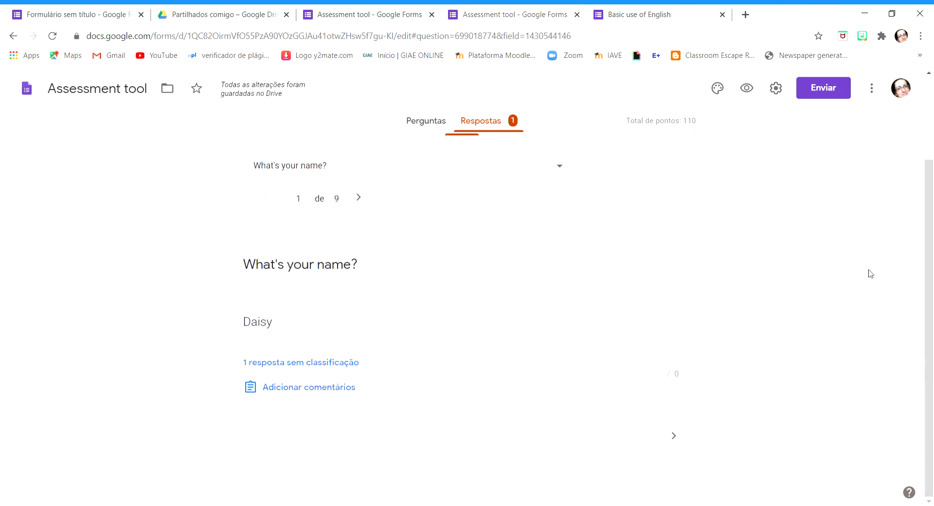
scroll(869, 271, "up", 2)
Open the individual response and review its total score and the marking of each answer
left_click(633, 230)
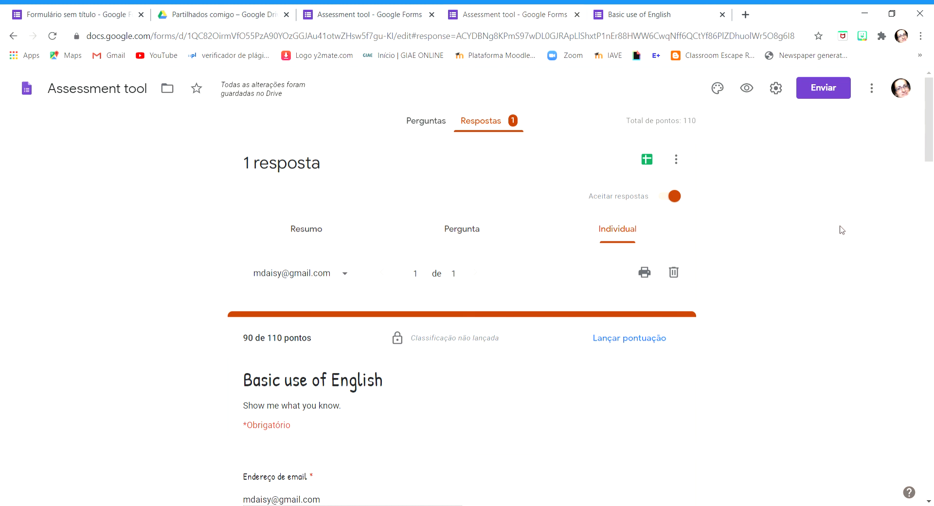
scroll(839, 229, "down", 20)
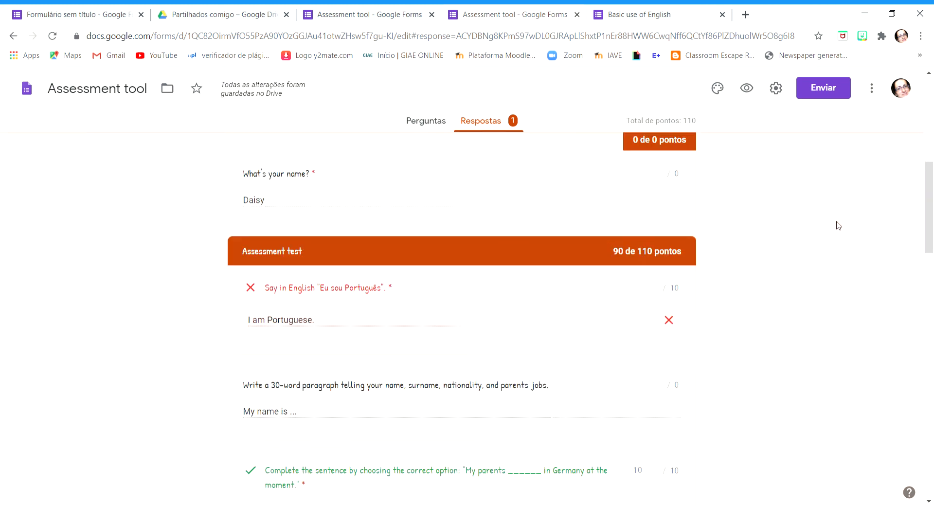
scroll(839, 227, "down", 6)
scroll(839, 227, "up", 20)
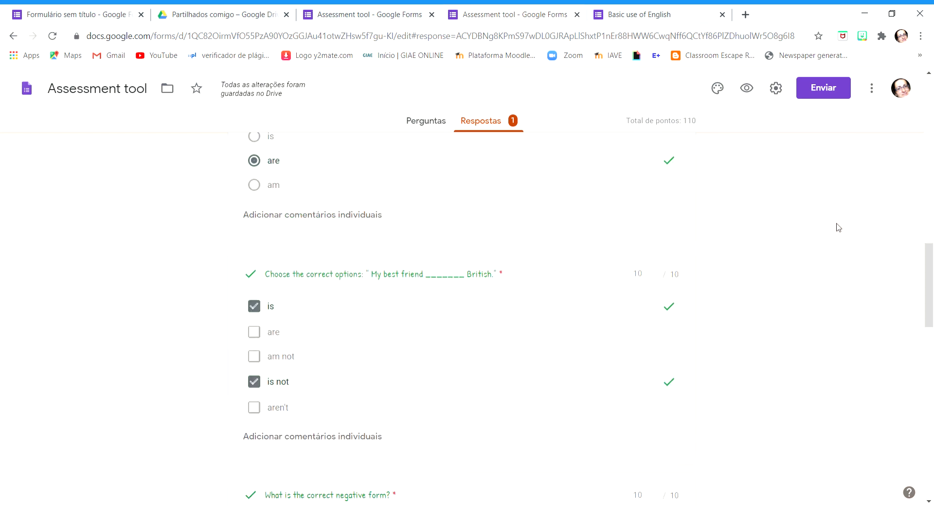
scroll(838, 227, "up", 2)
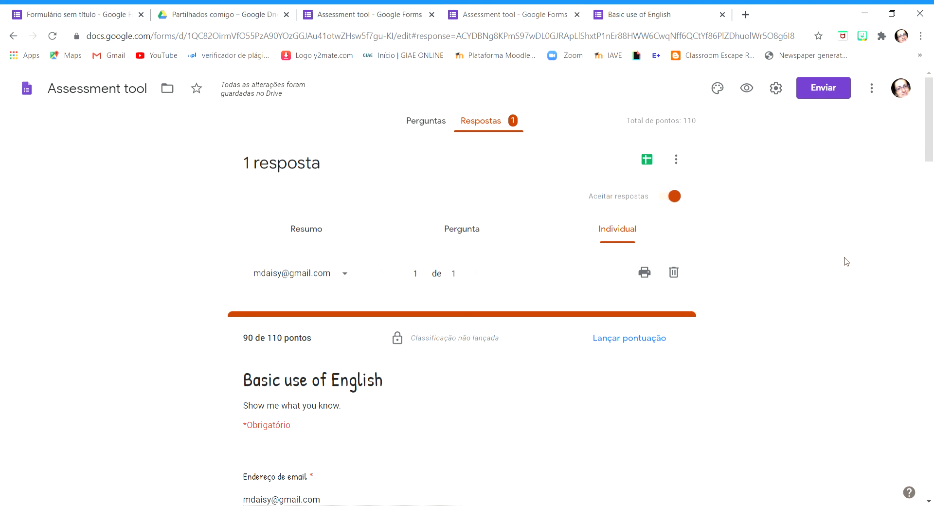
scroll(845, 253, "down", 3)
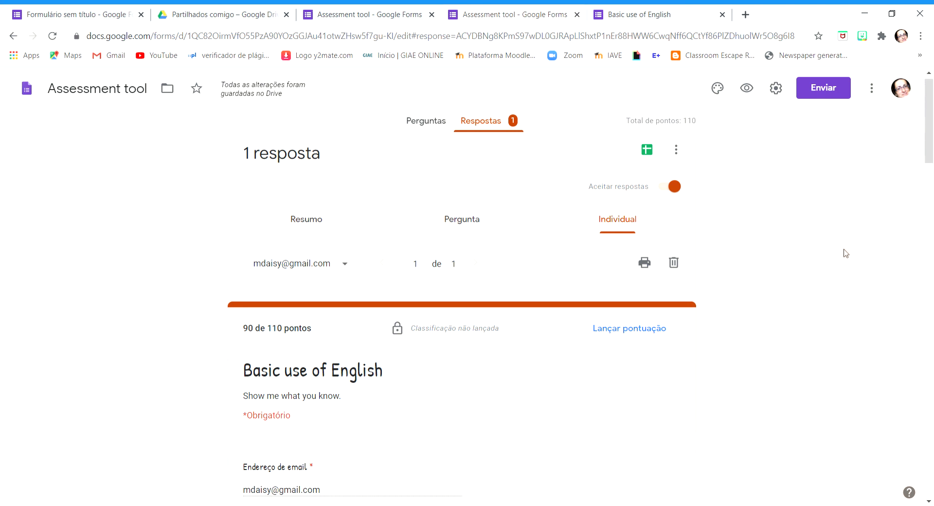
scroll(845, 253, "up", 3)
scroll(846, 253, "down", 1)
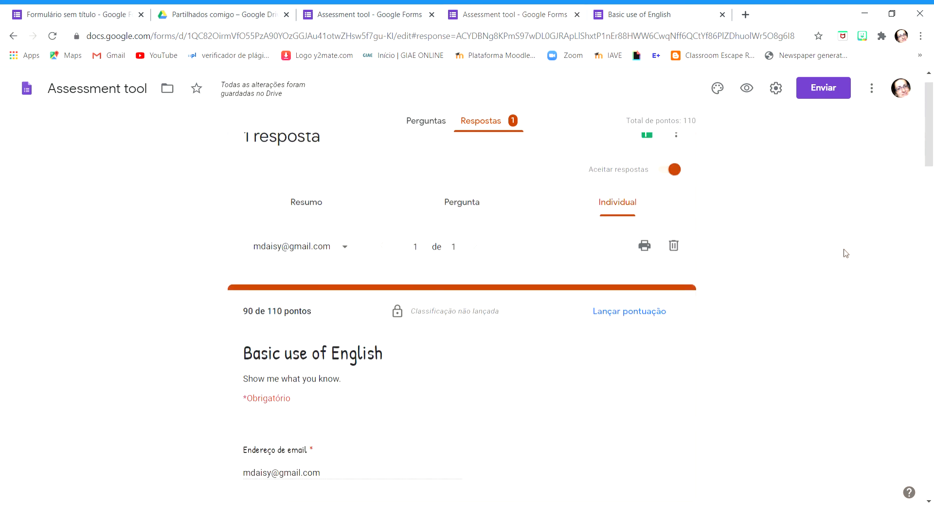
scroll(845, 253, "up", 1)
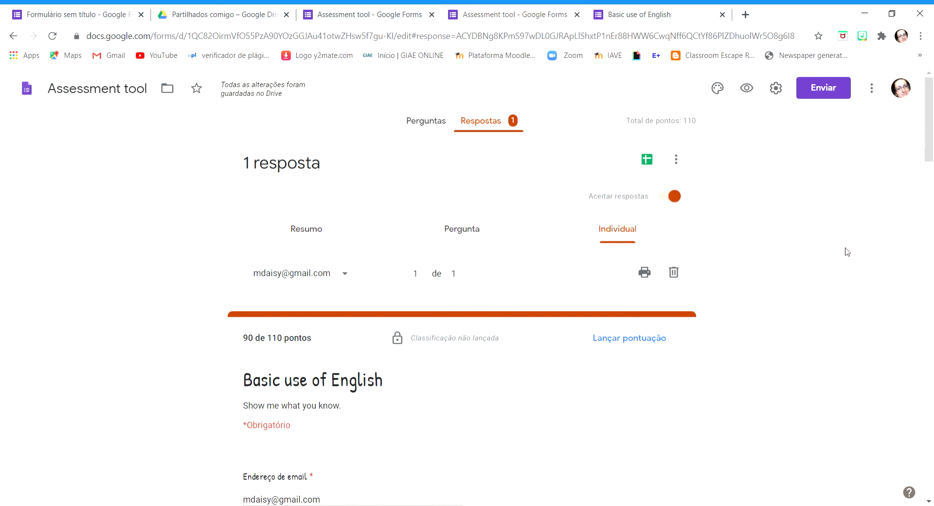
Return to the form's questions, open its theme options and remove the bookshelf header image
left_click(419, 127)
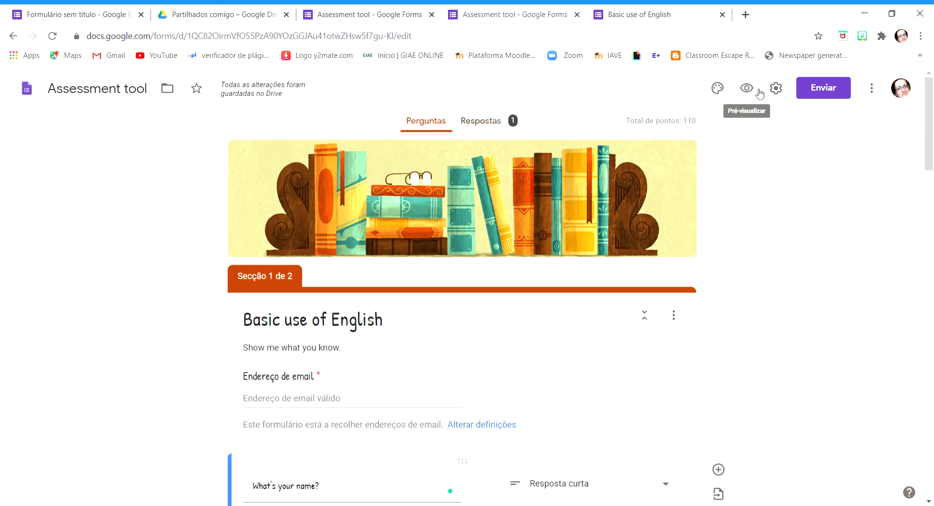
left_click(718, 89)
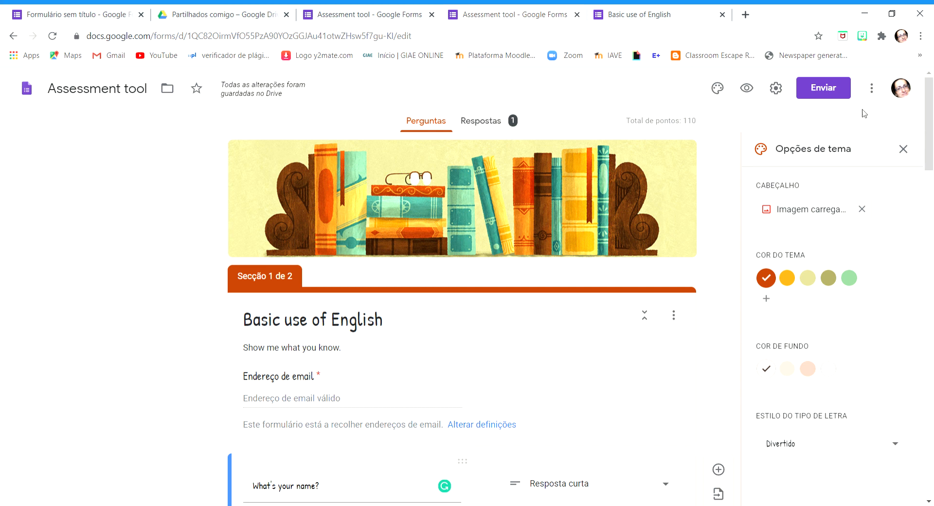
left_click(861, 209)
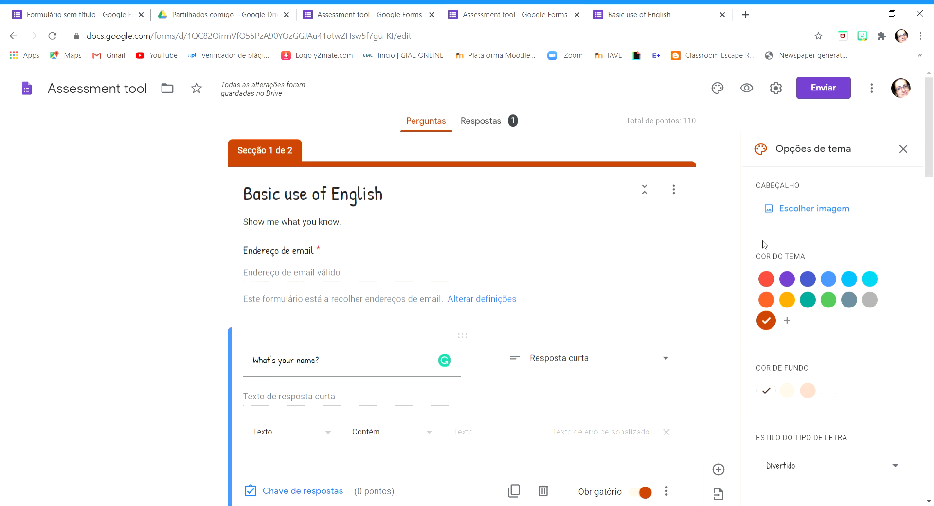
Start choosing a new header image, check the upload option and look through the Trabalho e escola themes
left_click(832, 211)
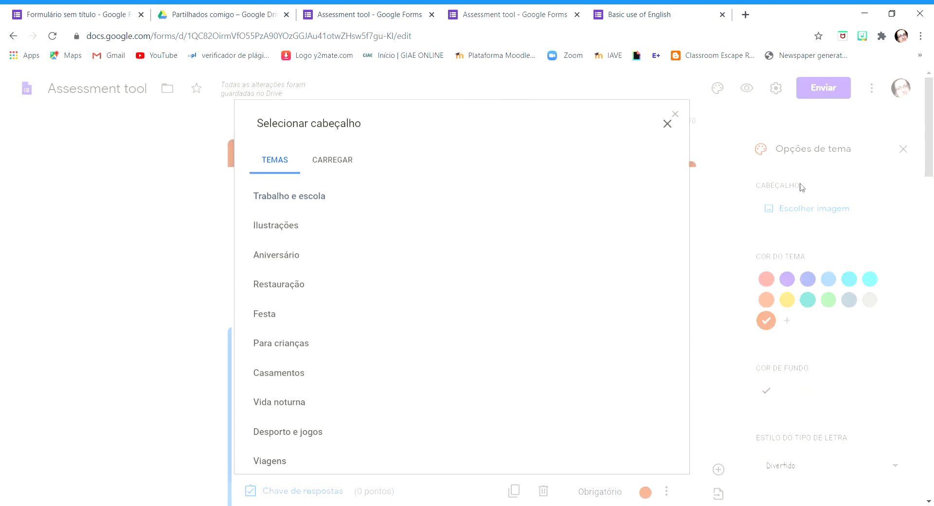
left_click(336, 166)
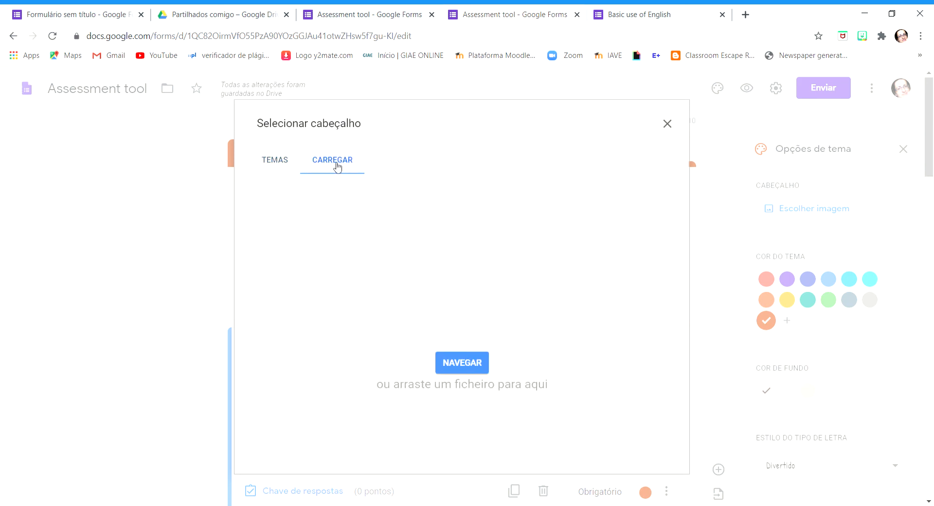
left_click(275, 161)
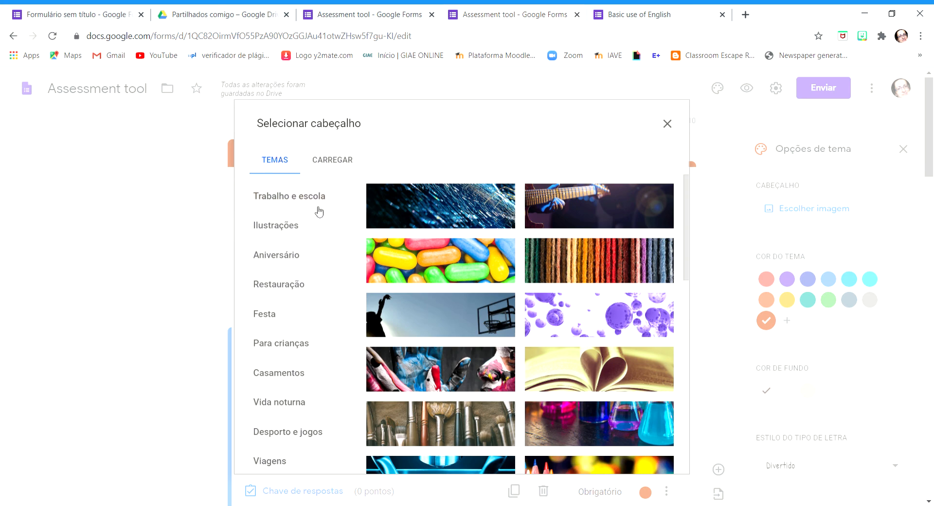
scroll(374, 214, "down", 1)
scroll(374, 214, "down", 12)
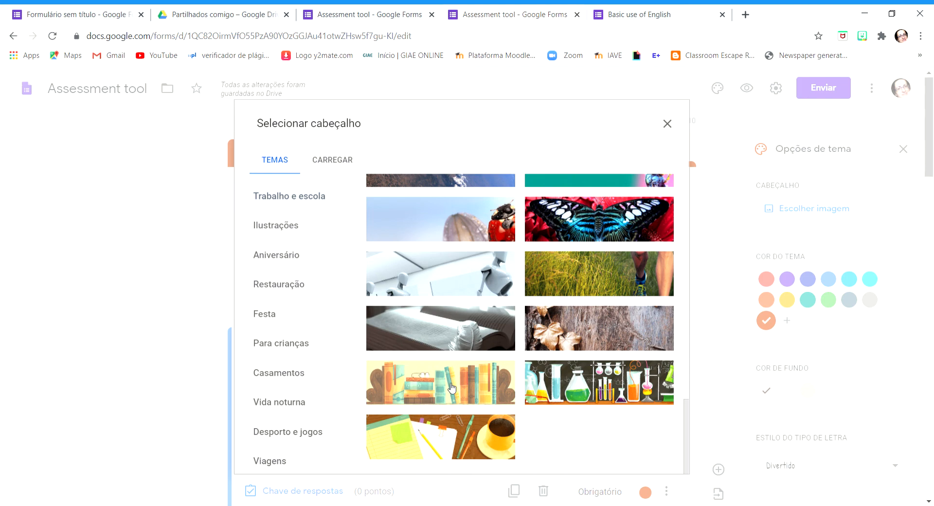
scroll(452, 389, "up", 15)
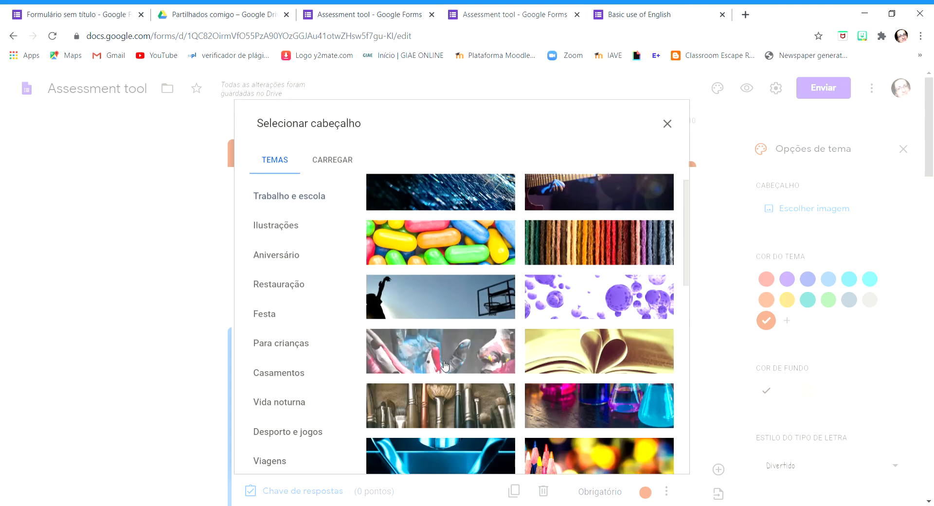
Browse the Ilustrações header themes and insert the multicoloured faceted-polygon image as the form header
left_click(277, 257)
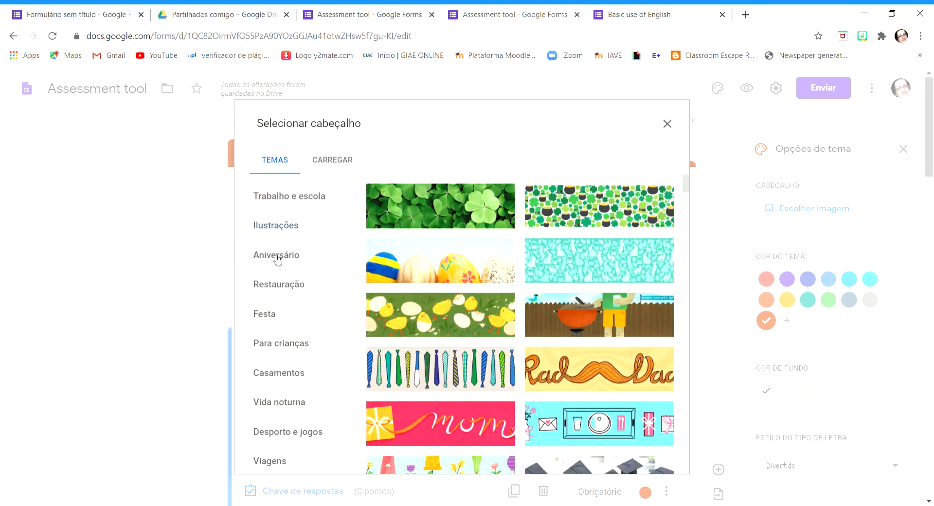
left_click(290, 236)
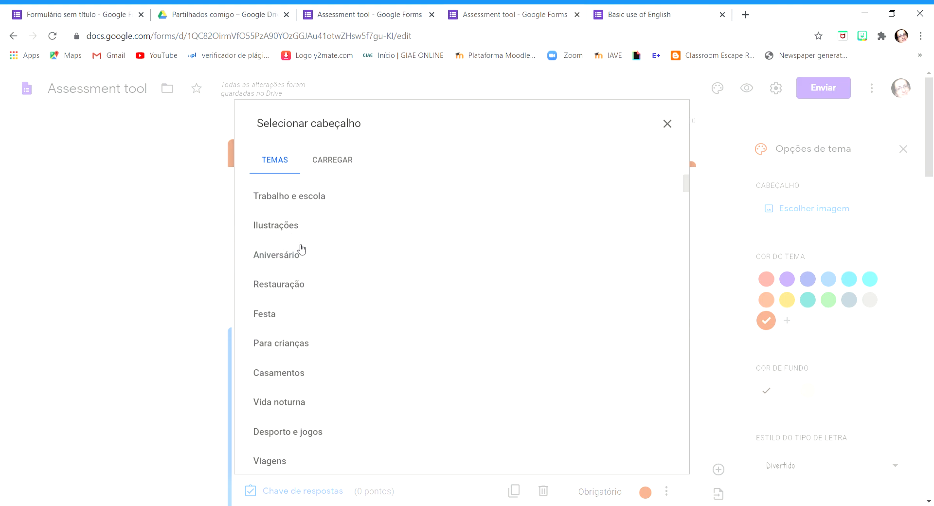
scroll(323, 302, "down", 5)
scroll(523, 355, "up", 5)
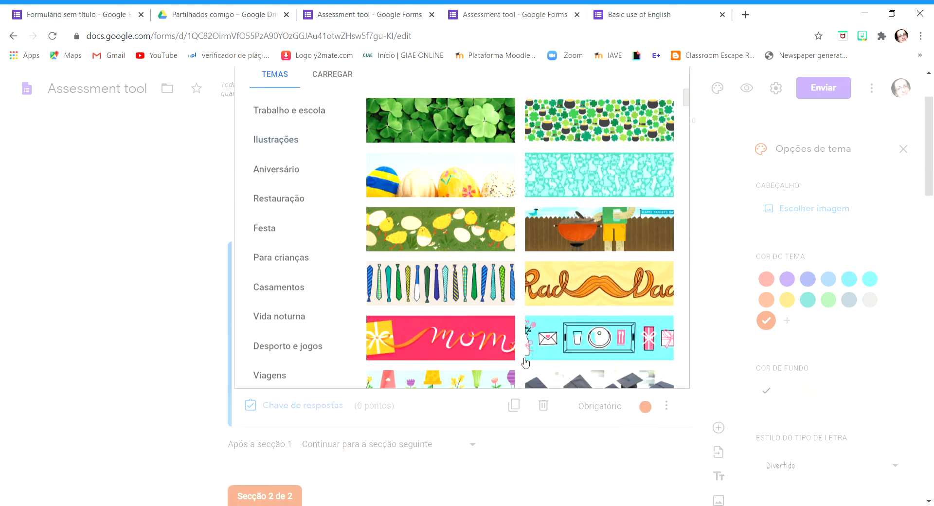
scroll(611, 351, "down", 10)
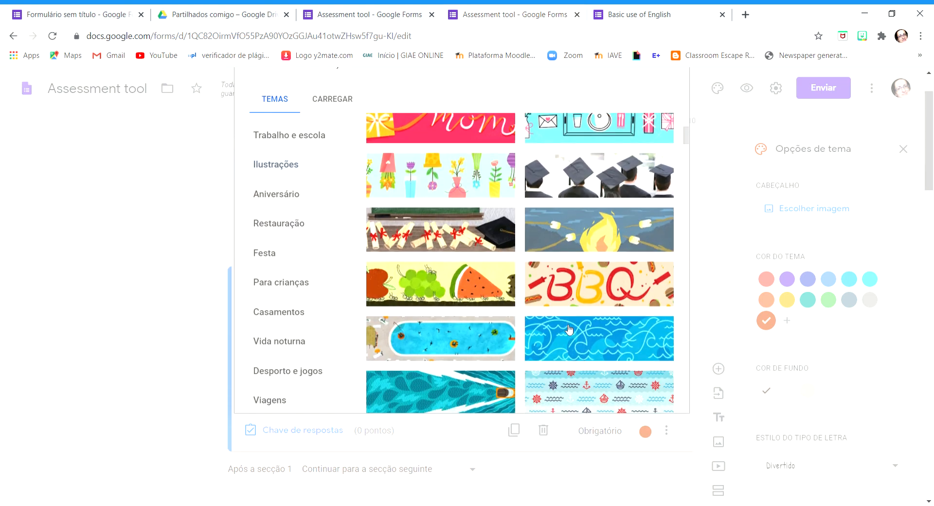
scroll(301, 281, "down", 8)
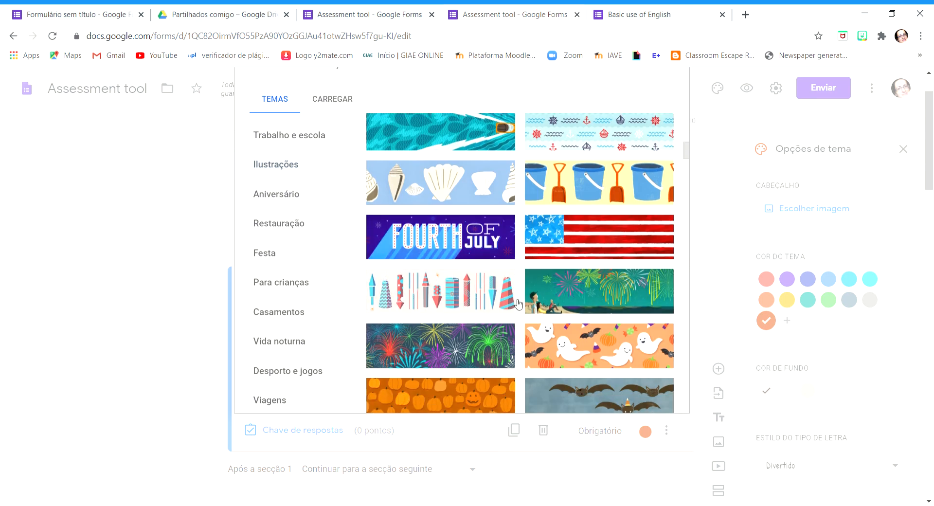
scroll(292, 292, "up", 3)
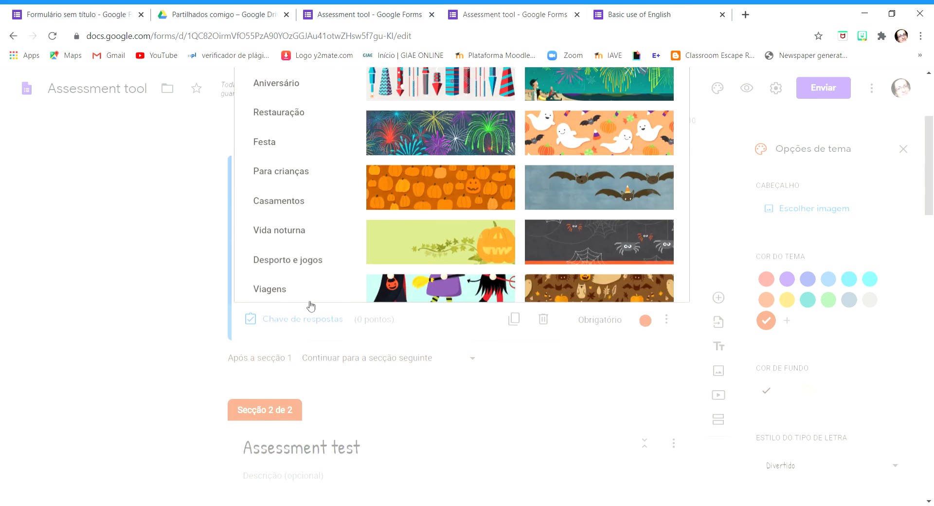
scroll(517, 234, "down", 10)
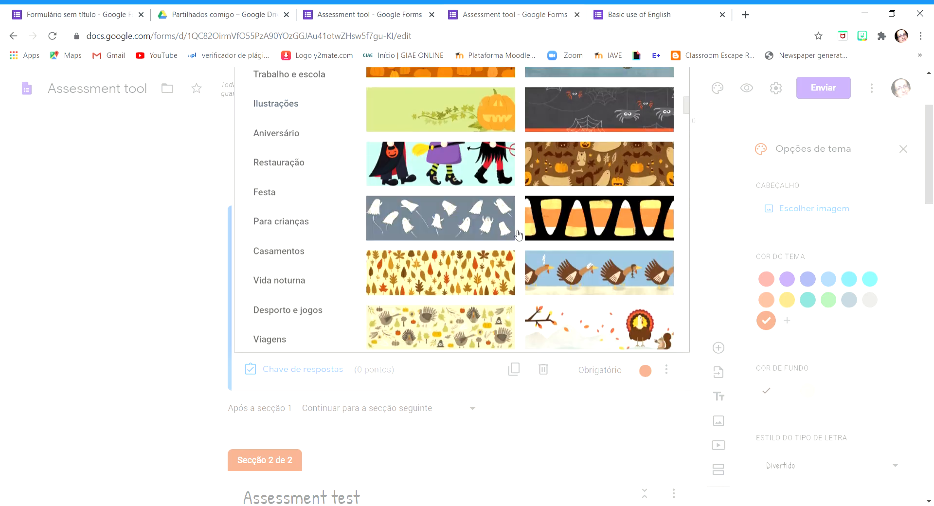
scroll(519, 178, "down", 10)
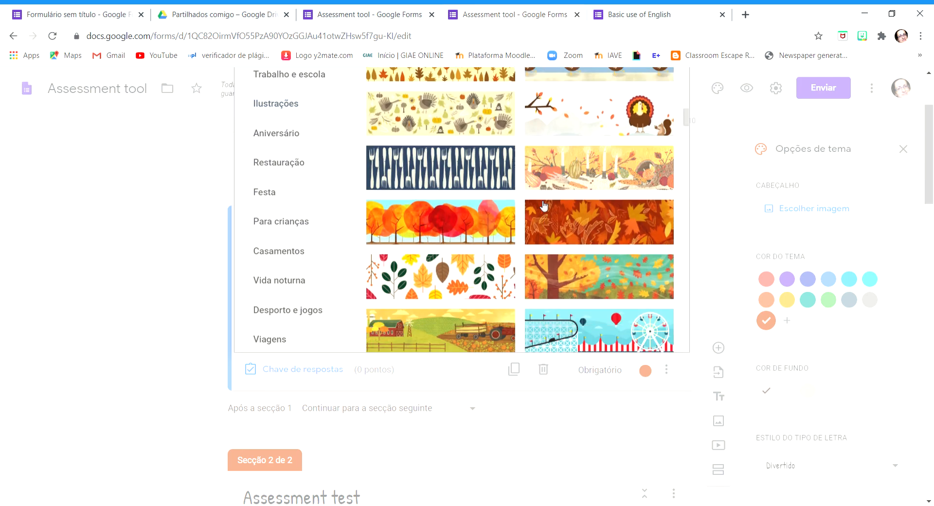
scroll(557, 235, "down", 3)
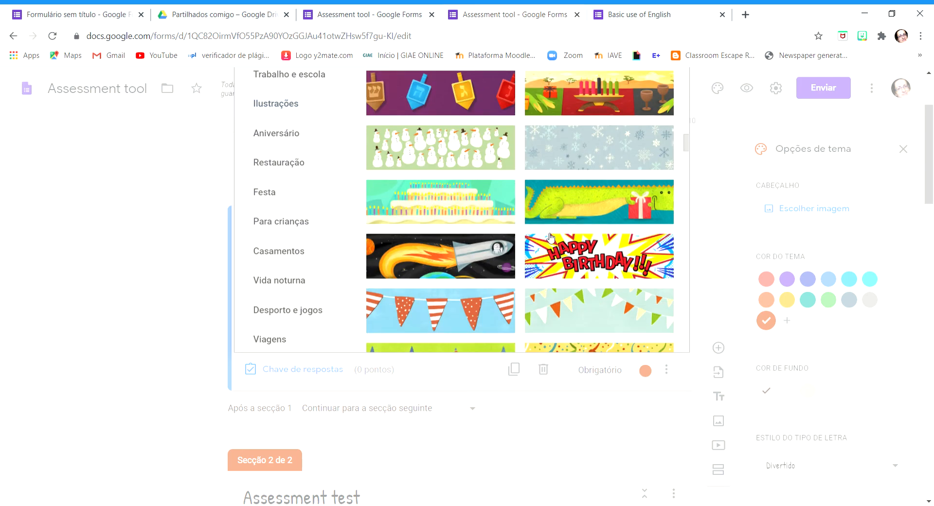
scroll(554, 234, "down", 3)
scroll(553, 232, "up", 3)
scroll(553, 233, "down", 8)
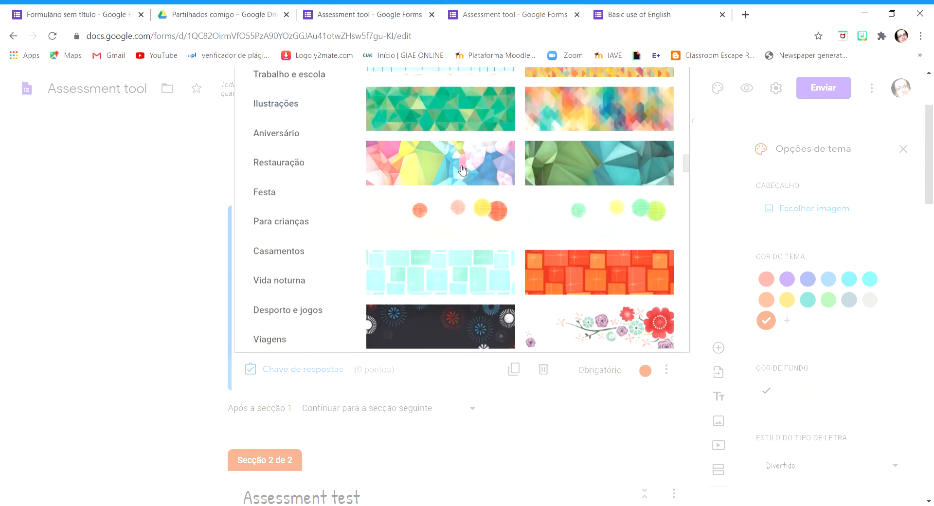
left_click(461, 171)
left_click(656, 336)
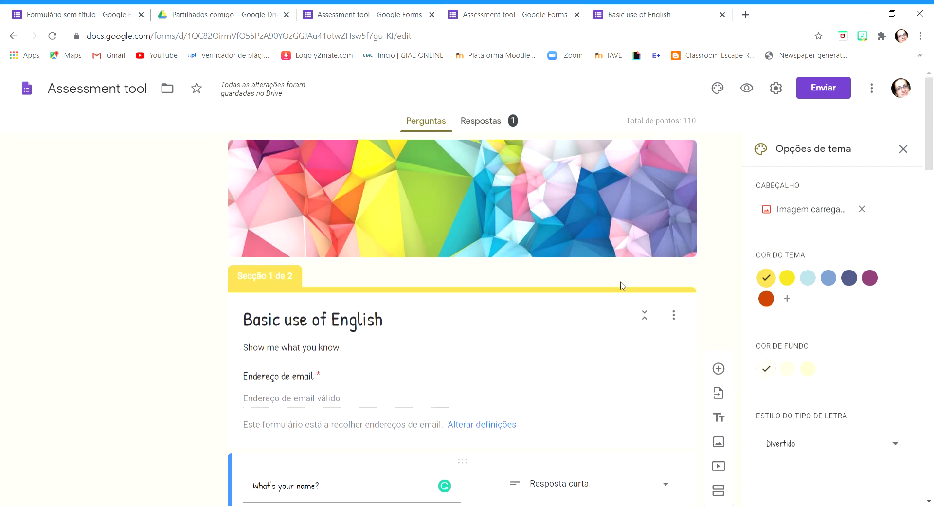
Try the yellow, blue and purple theme colours and set the form's theme colour to light blue
left_click(787, 279)
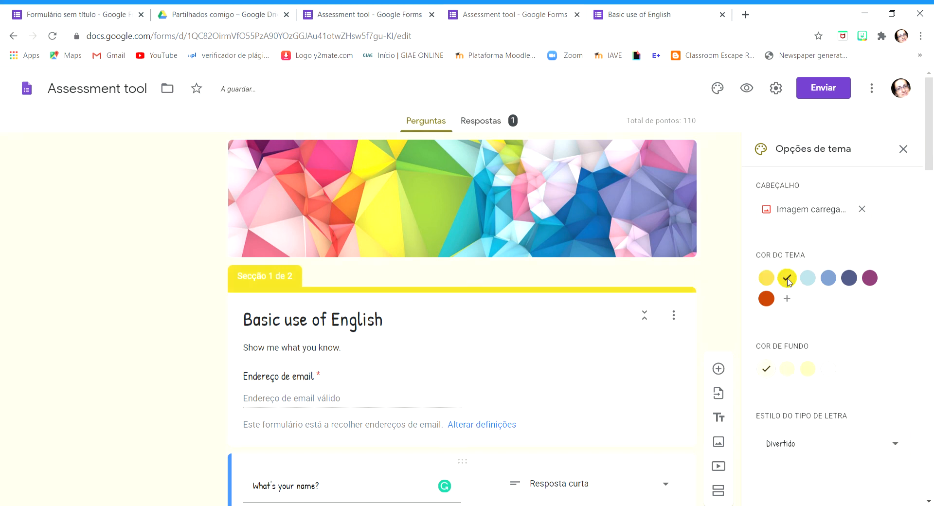
left_click(808, 279)
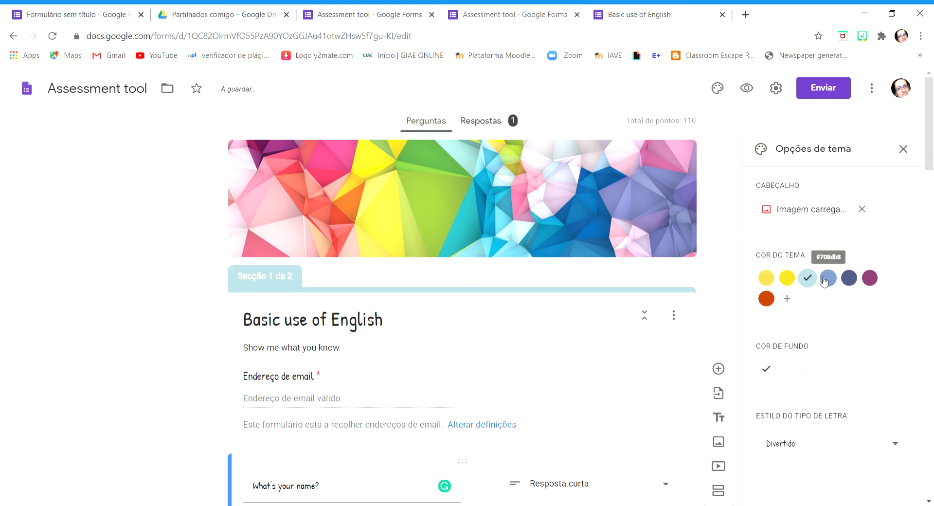
left_click(826, 279)
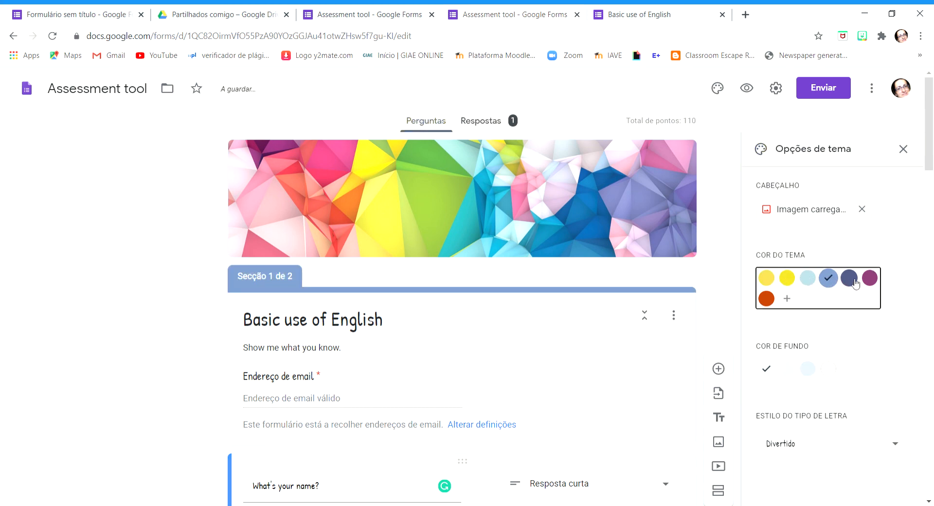
left_click(850, 279)
left_click(870, 278)
left_click(807, 280)
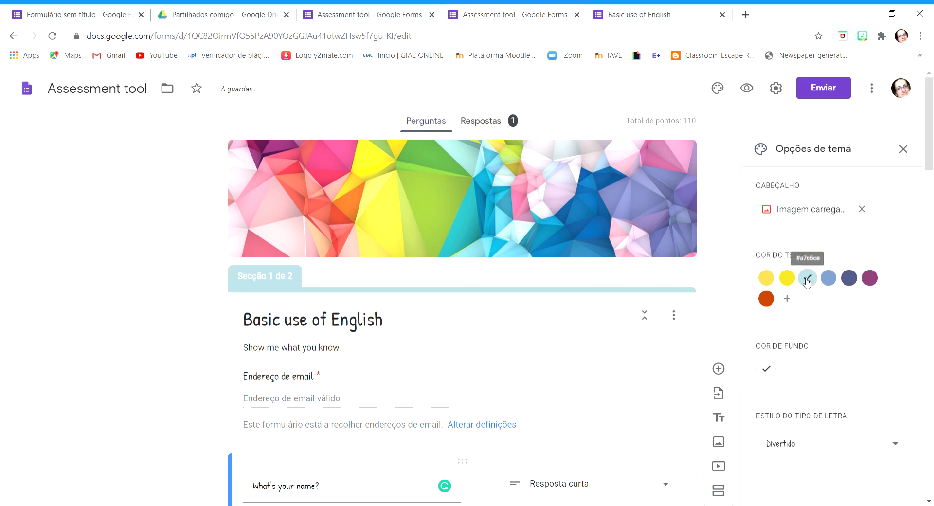
Set the form's background colour to the darkest of the light-blue shades
scroll(685, 294, "down", 1)
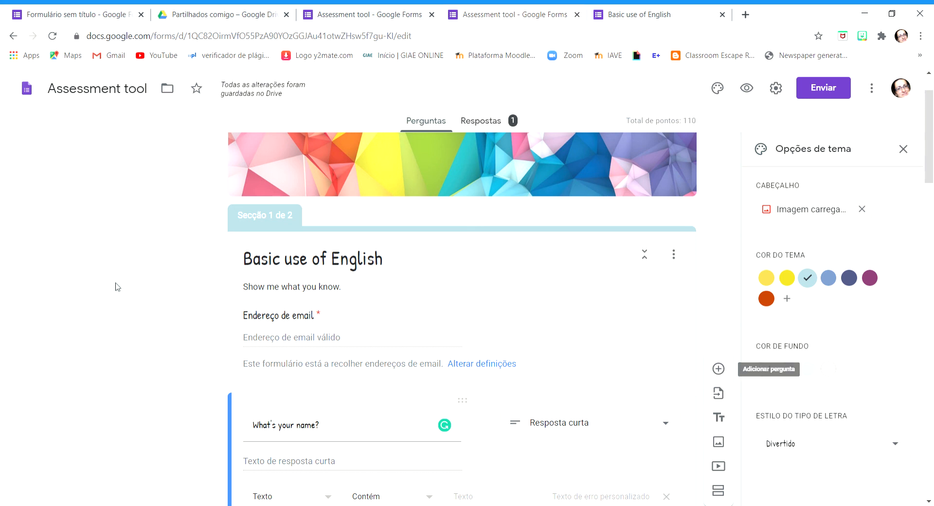
left_click(790, 372)
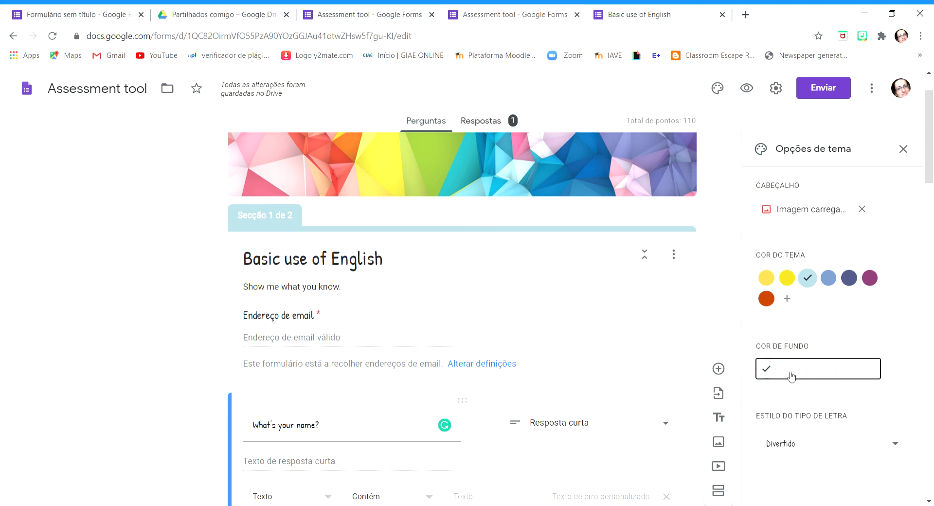
left_click(807, 368)
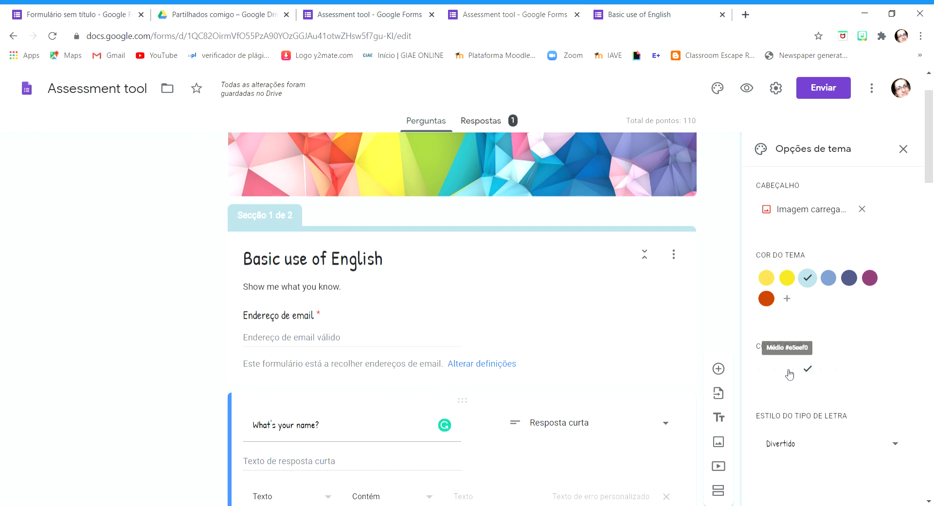
Try the Básico and Decorativo font styles on the form and set the font style to Formal
scroll(822, 384, "down", 3)
left_click(898, 447)
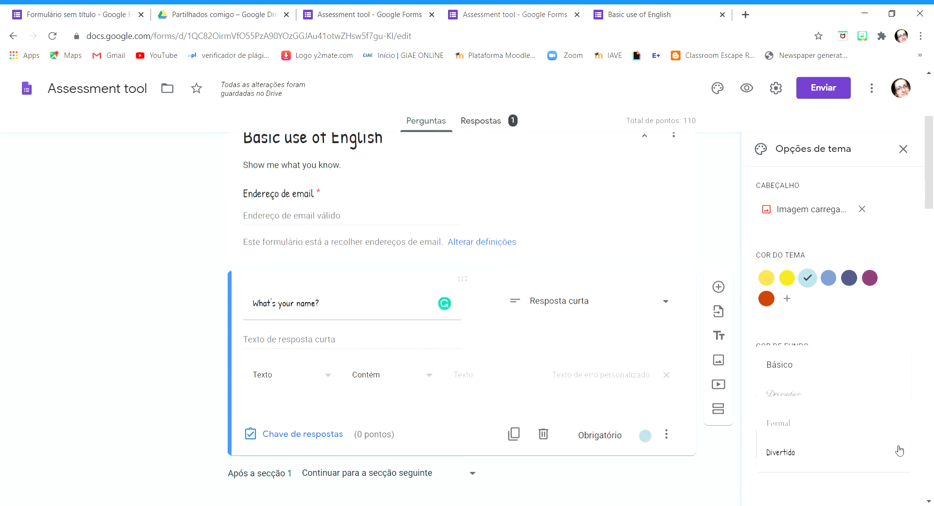
left_click(796, 369)
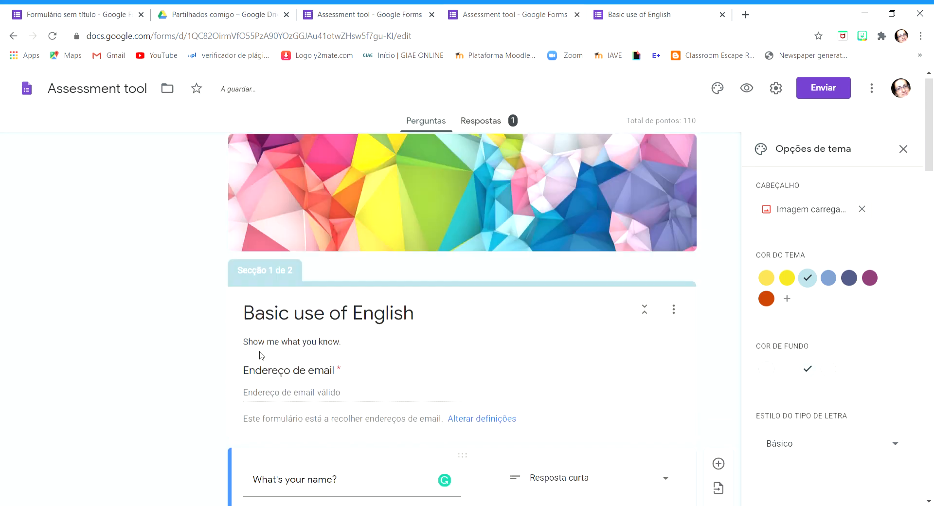
left_click(899, 452)
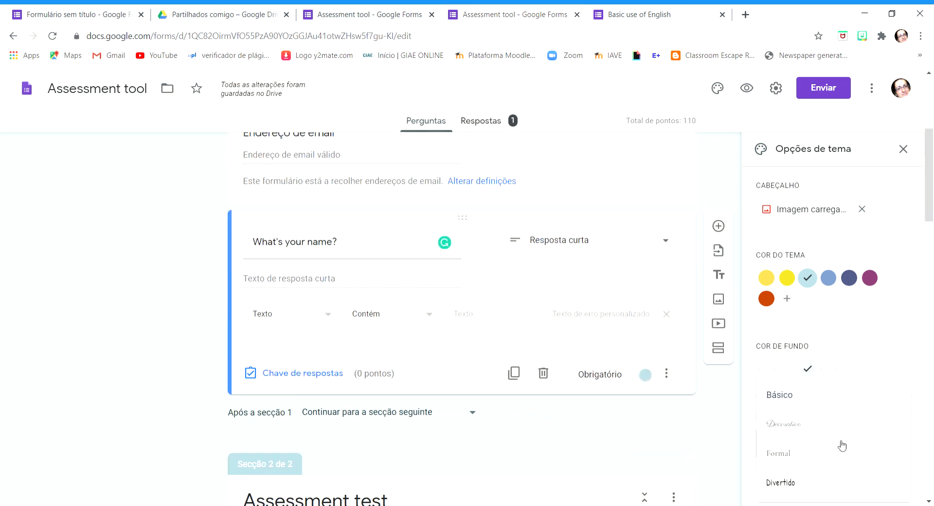
scroll(816, 444, "down", 5)
left_click(800, 427)
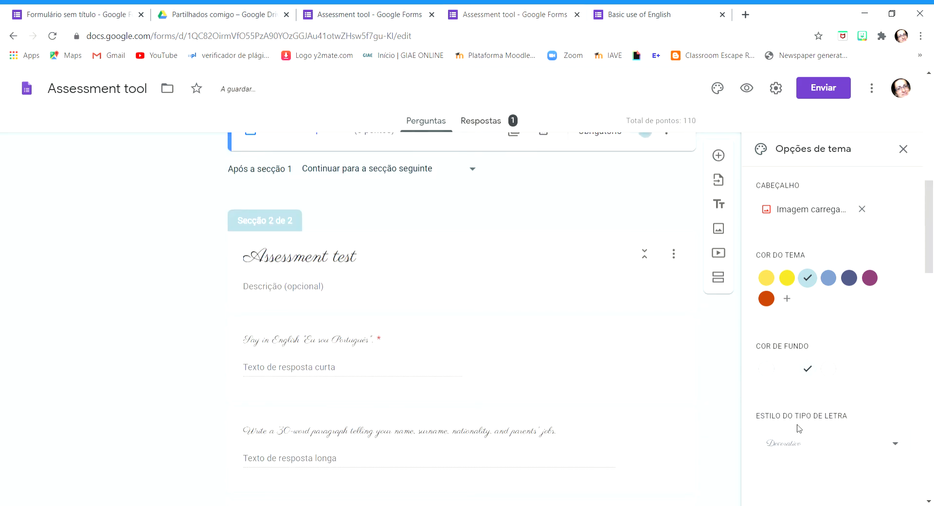
left_click(897, 443)
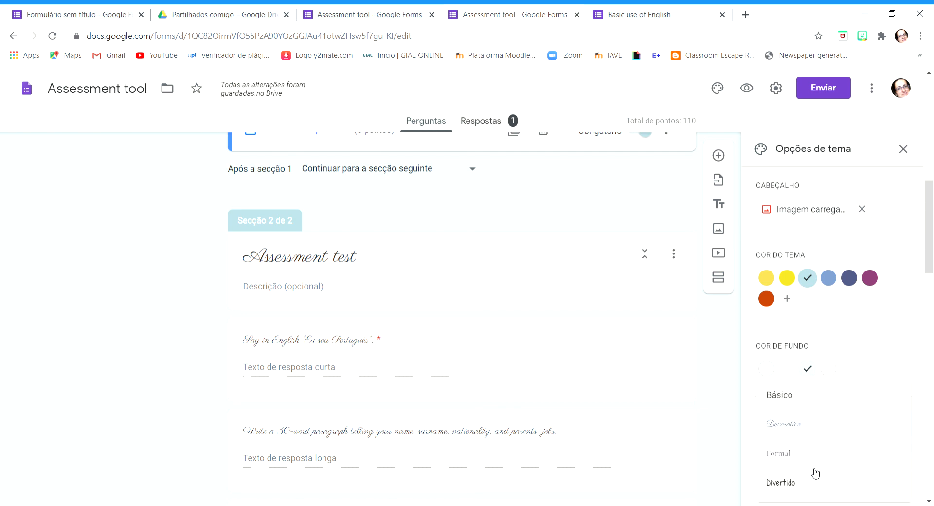
left_click(789, 459)
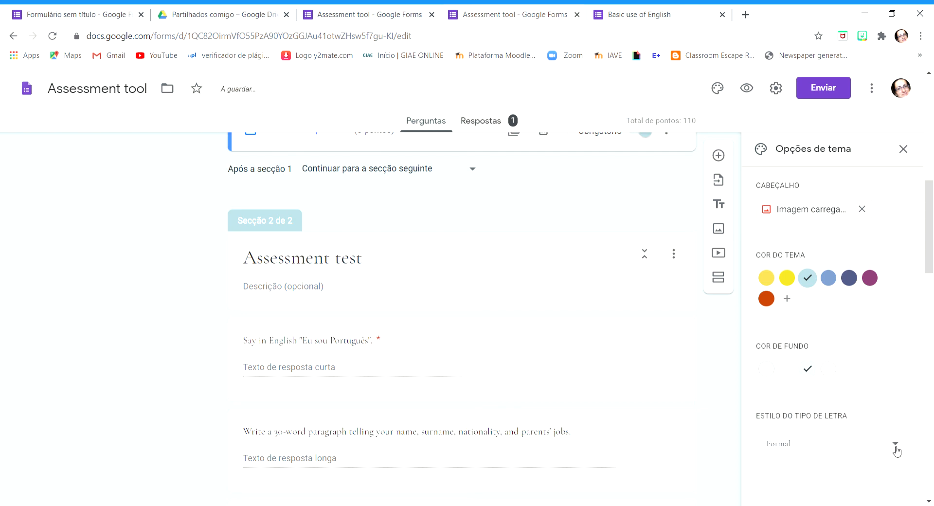
Set the form's font style to Divertido and close the theme options
left_click(895, 445)
left_click(796, 486)
scroll(485, 335, "up", 15)
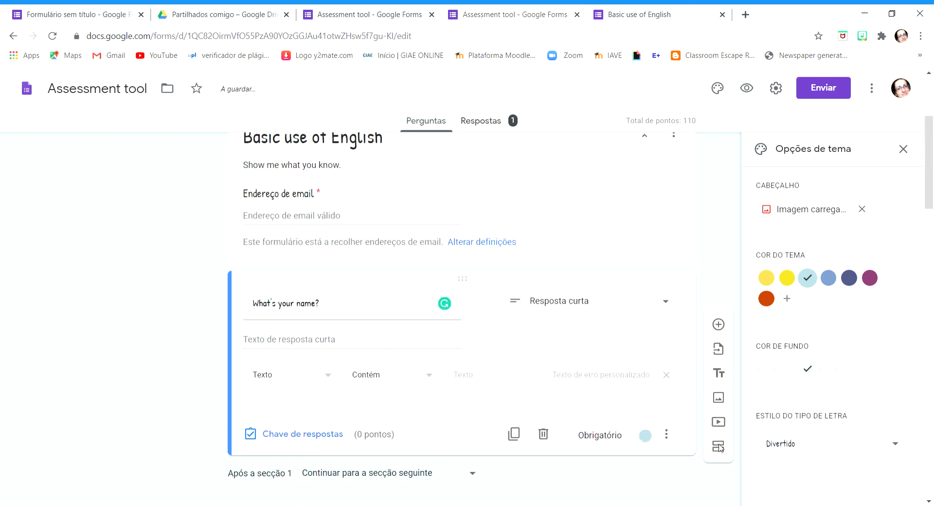
left_click(903, 150)
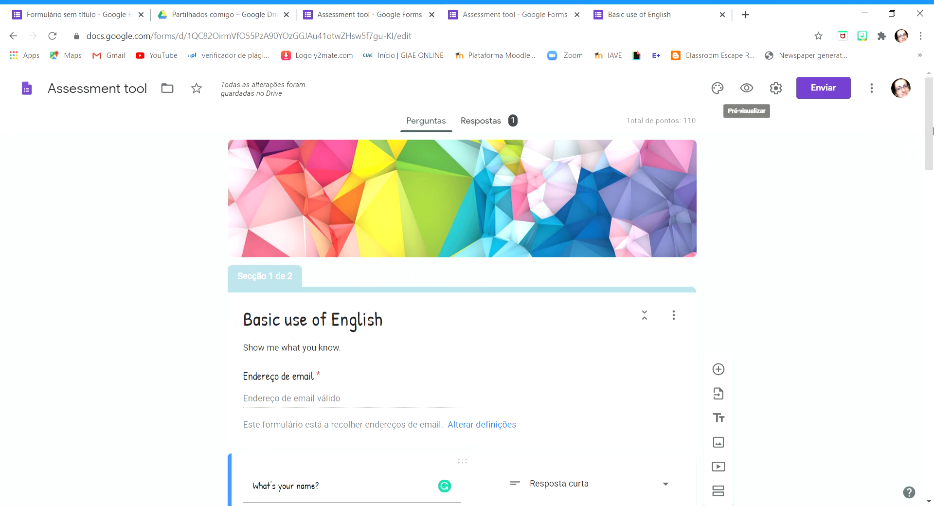
Look at the email sending option, then shorten the form's response link and copy it
left_click(833, 93)
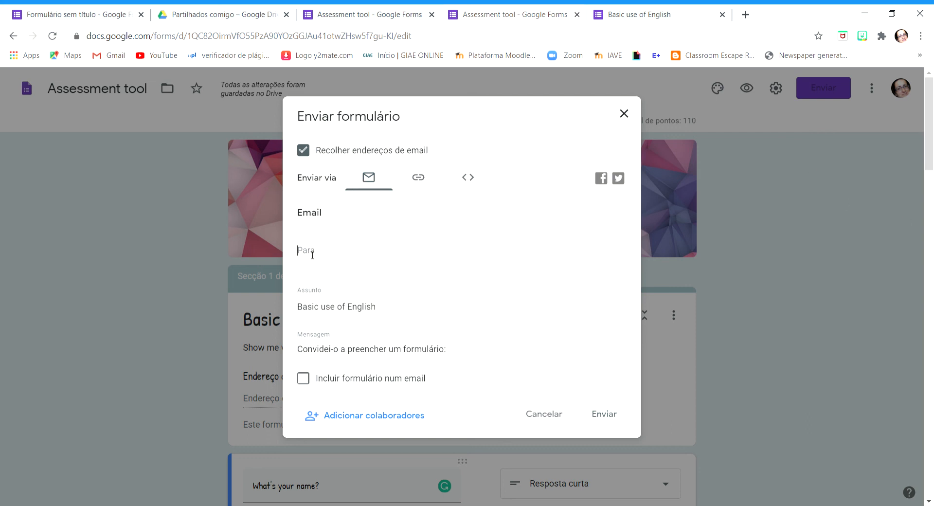
left_click(313, 255)
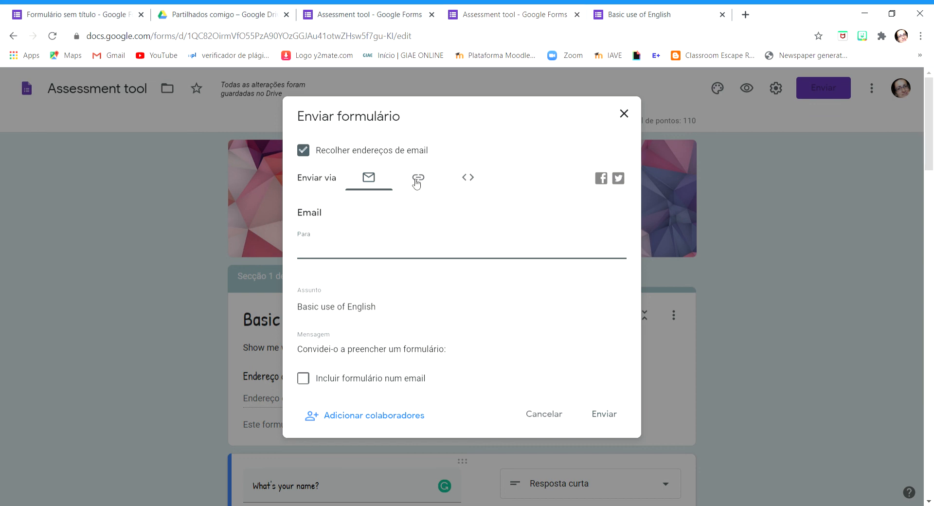
left_click(417, 178)
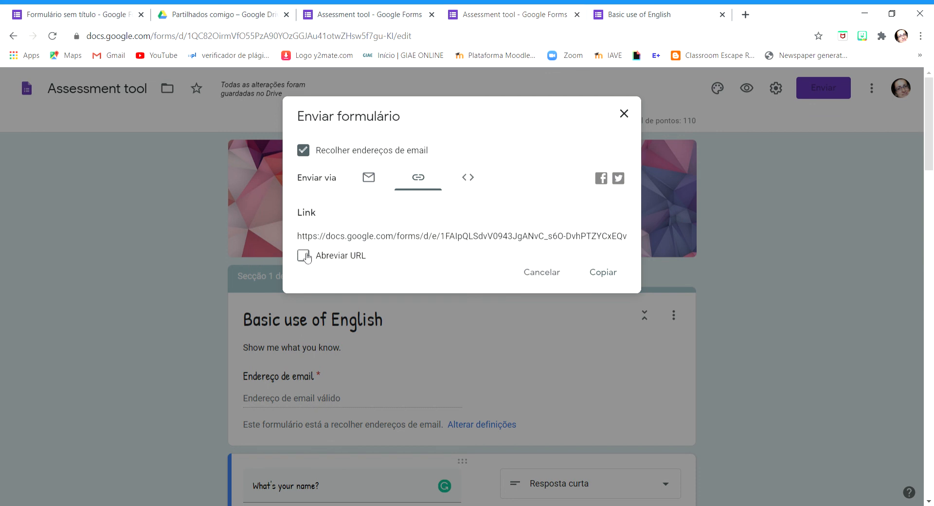
left_click(300, 257)
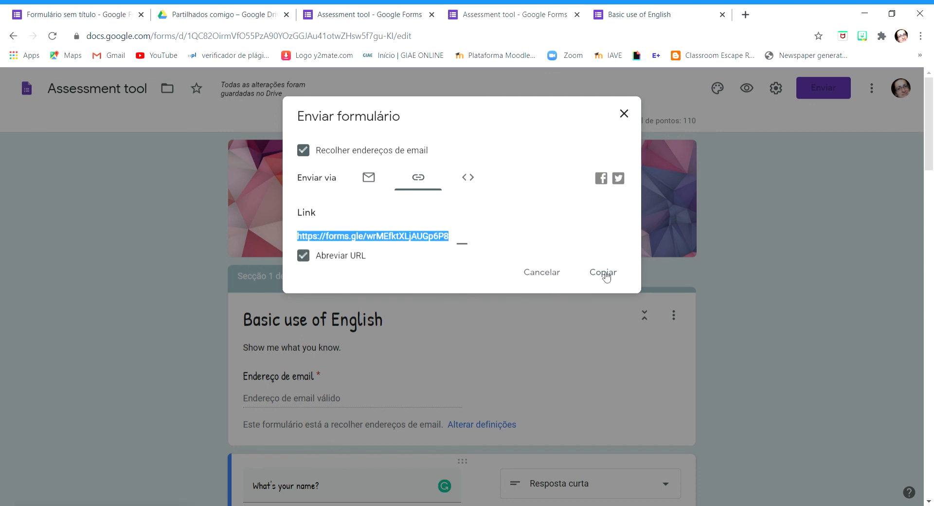
left_click(605, 274)
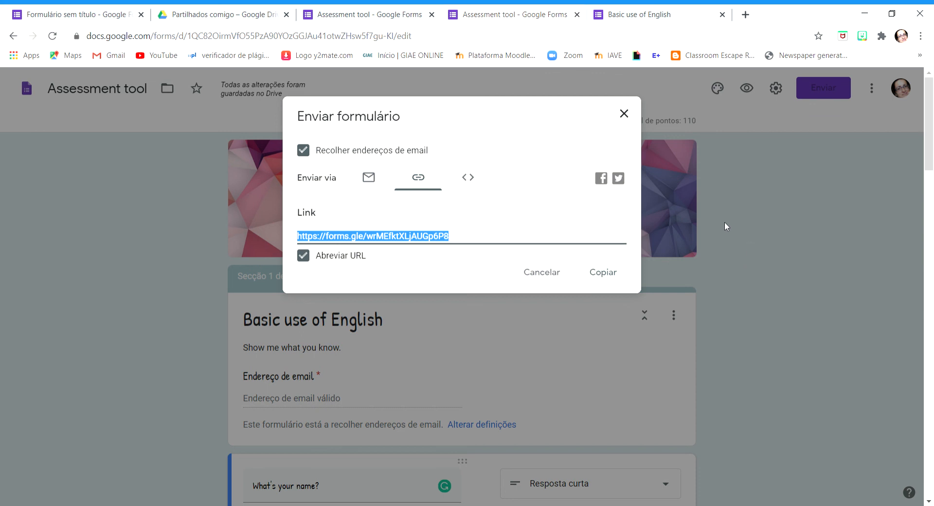
View the HTML embed code option for the form and close the send dialog
left_click(471, 180)
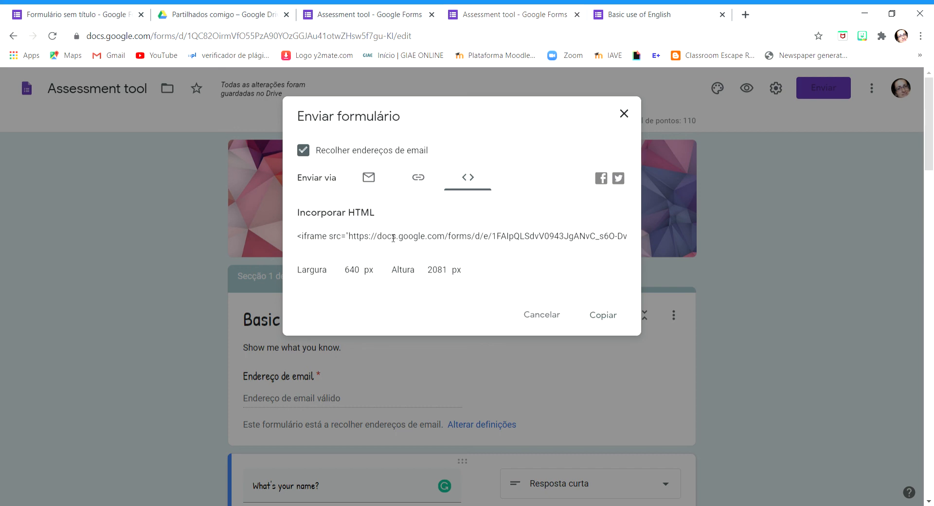
left_click(624, 113)
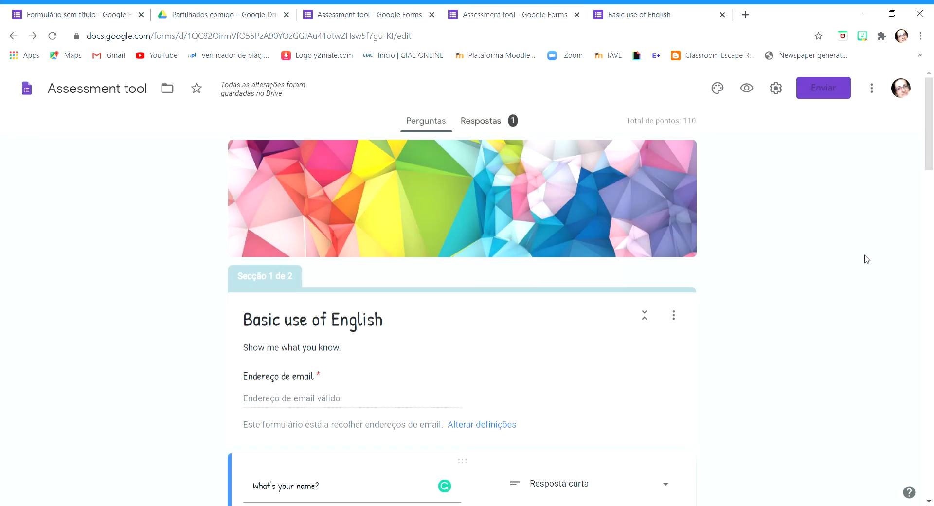
scroll(898, 294, "down", 5)
scroll(856, 260, "up", 5)
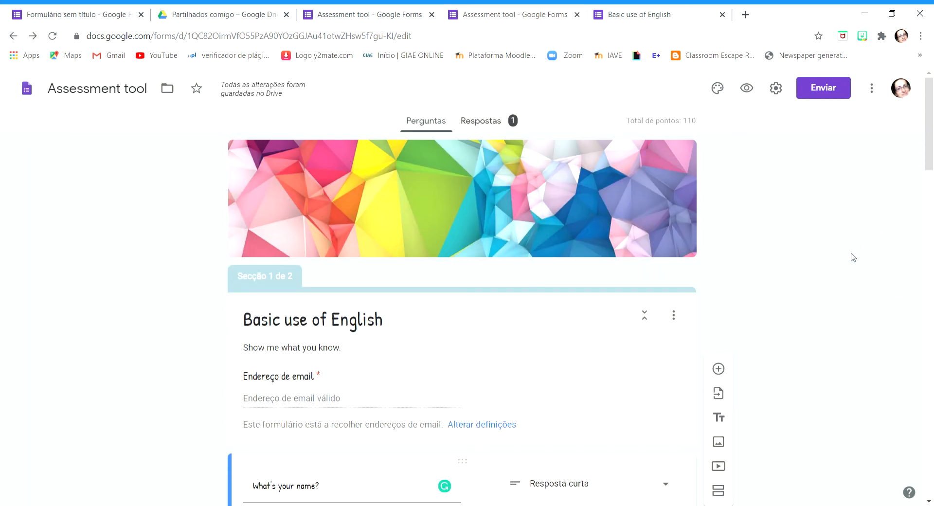
Review the form's additional options and view the suggested people for adding editors
left_click(871, 90)
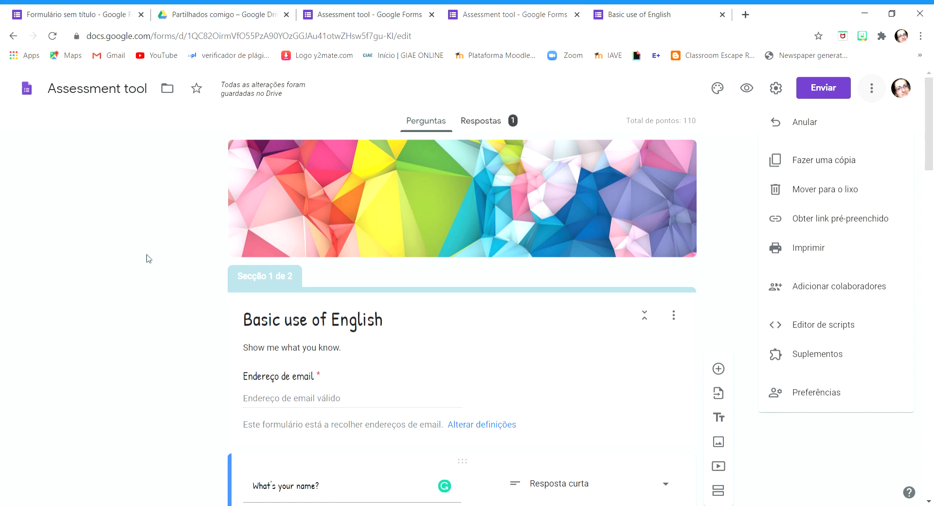
left_click(163, 266)
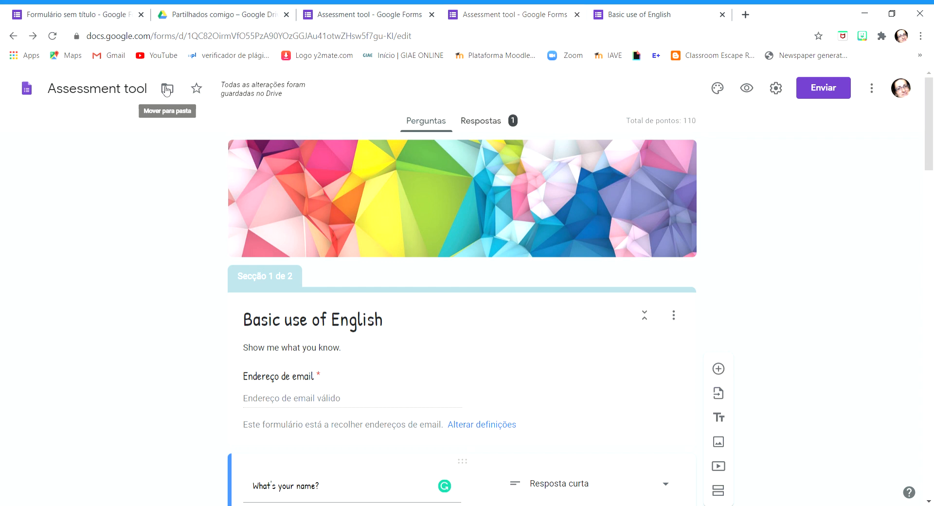
left_click(877, 91)
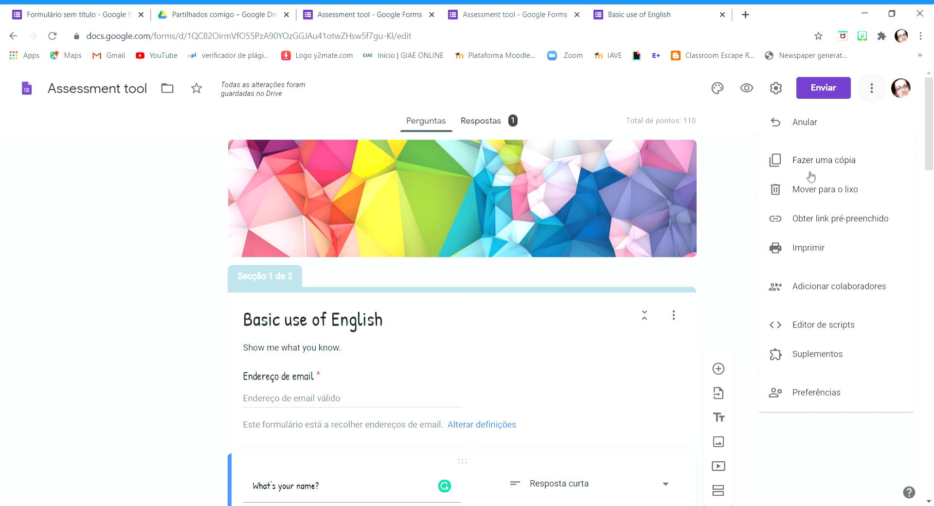
left_click(835, 285)
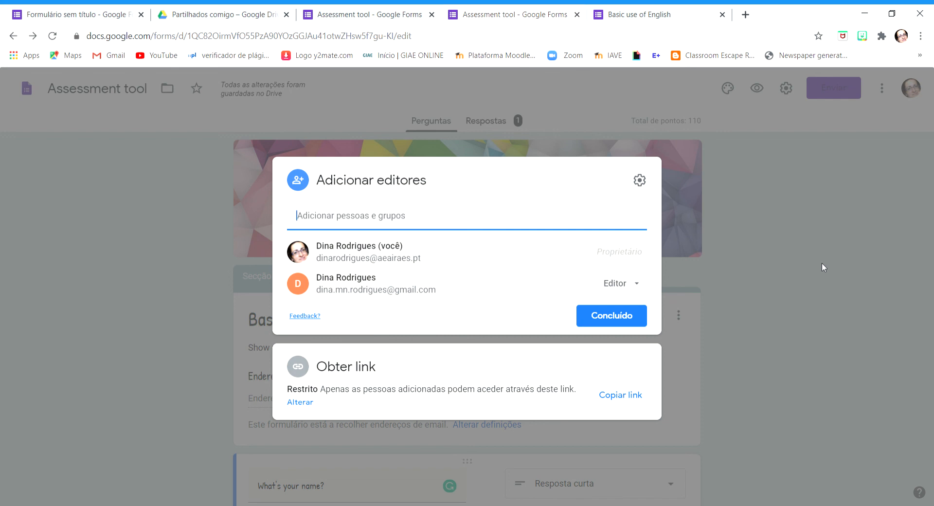
left_click(341, 217)
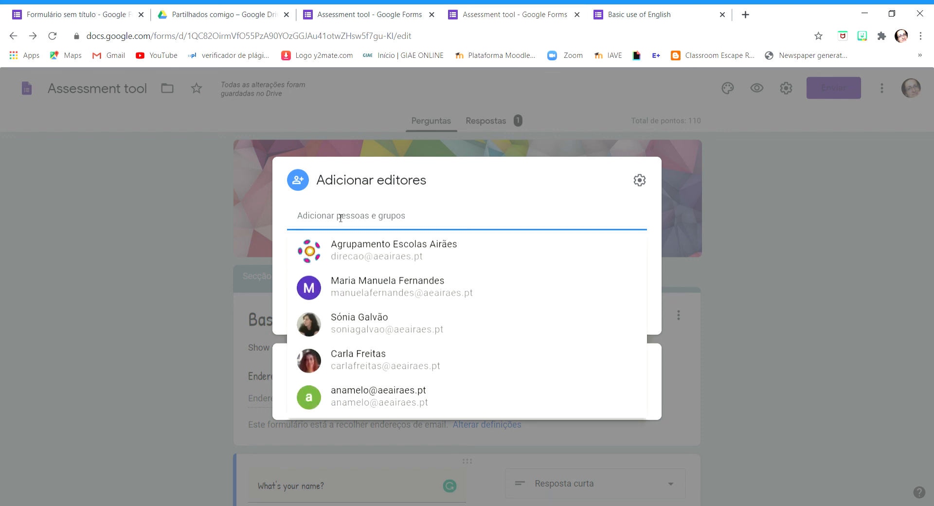
left_click(233, 207)
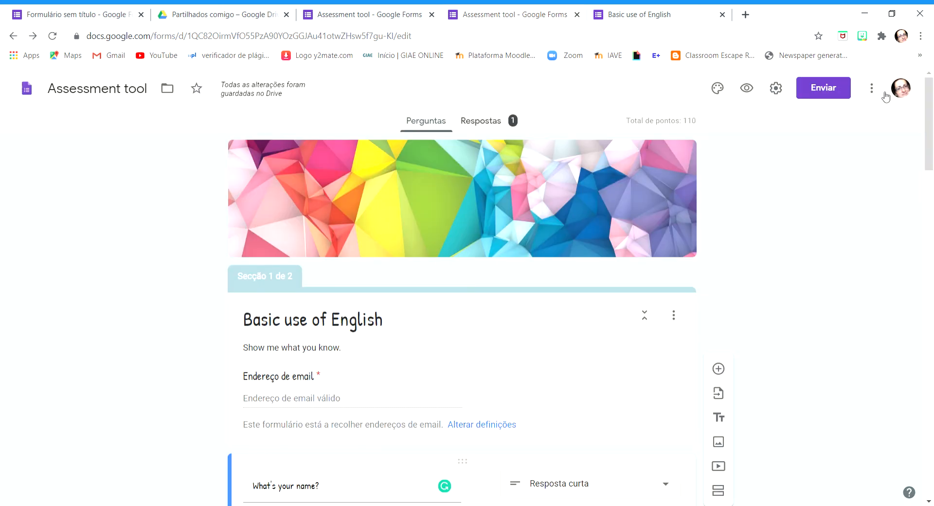
Reopen the collaborator settings and check the role choices of the existing editor
left_click(873, 89)
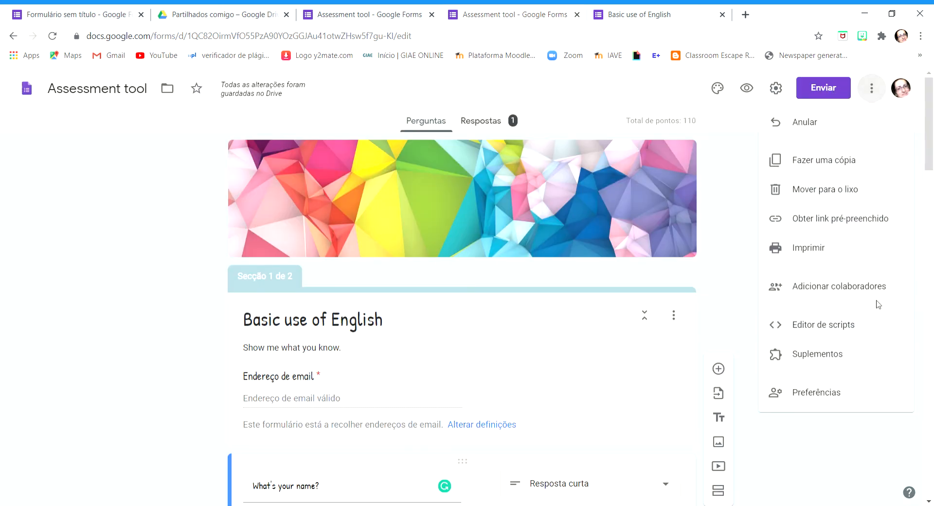
left_click(828, 286)
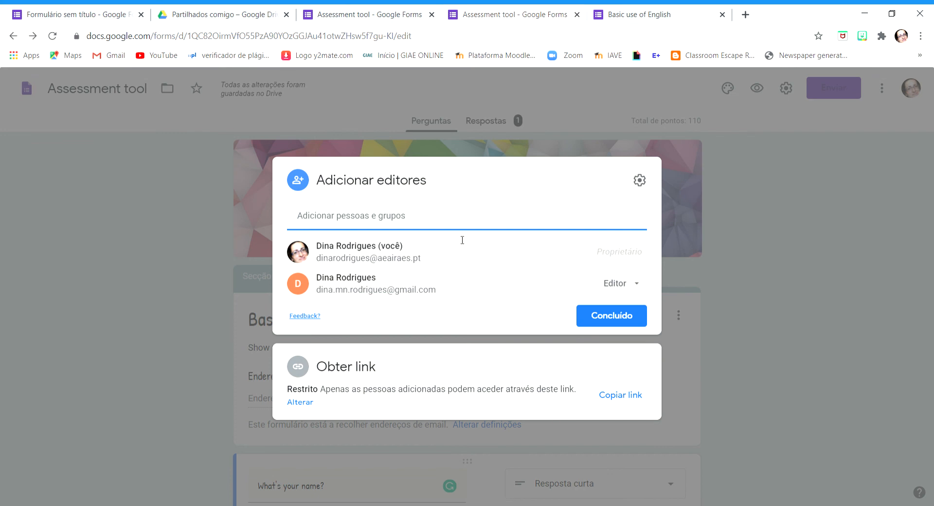
left_click(640, 291)
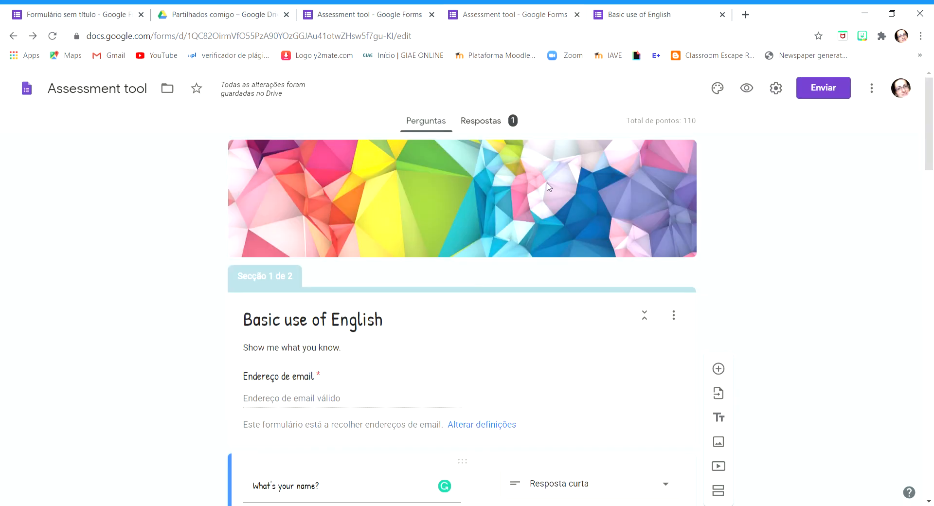
Copy the form's restricted collaboration link from the collaborator settings
left_click(872, 90)
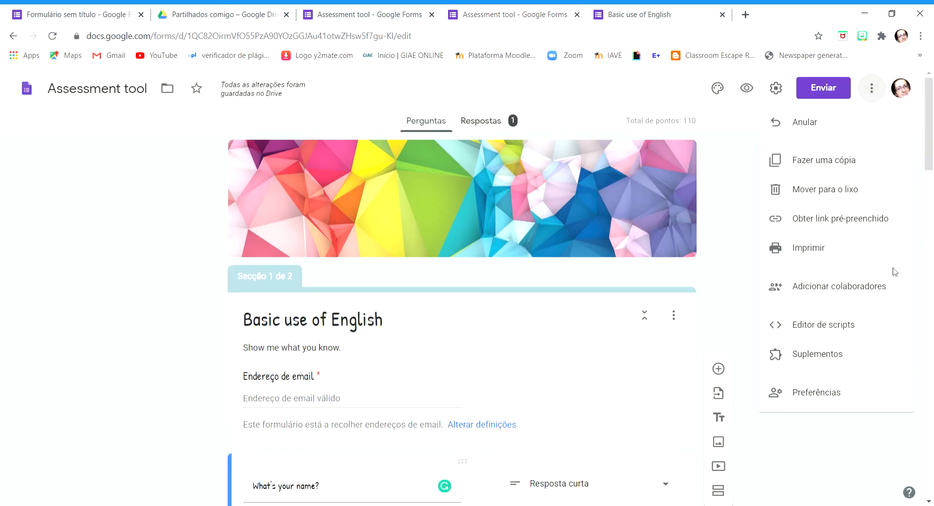
left_click(848, 294)
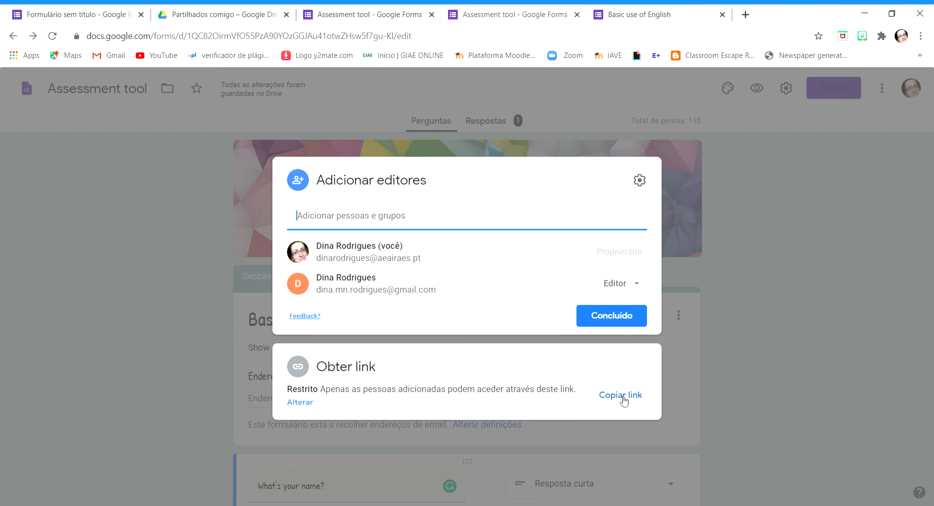
left_click(624, 400)
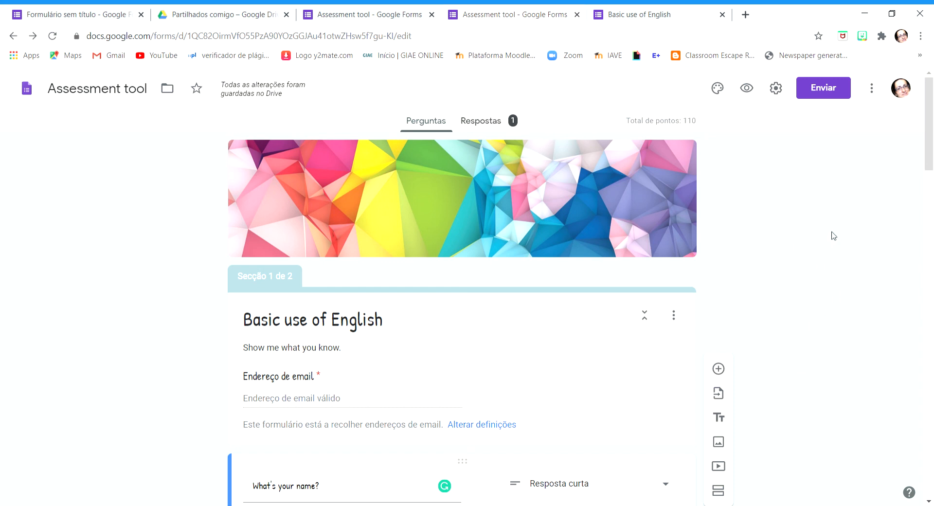
left_click_drag(930, 139, 929, 93)
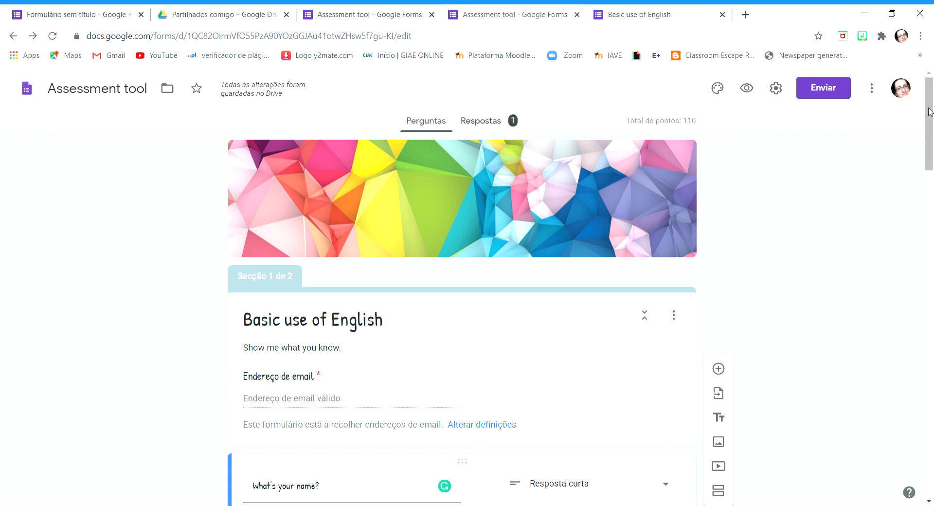
scroll(932, 166, "down", 2)
left_click_drag(933, 165, 930, 141)
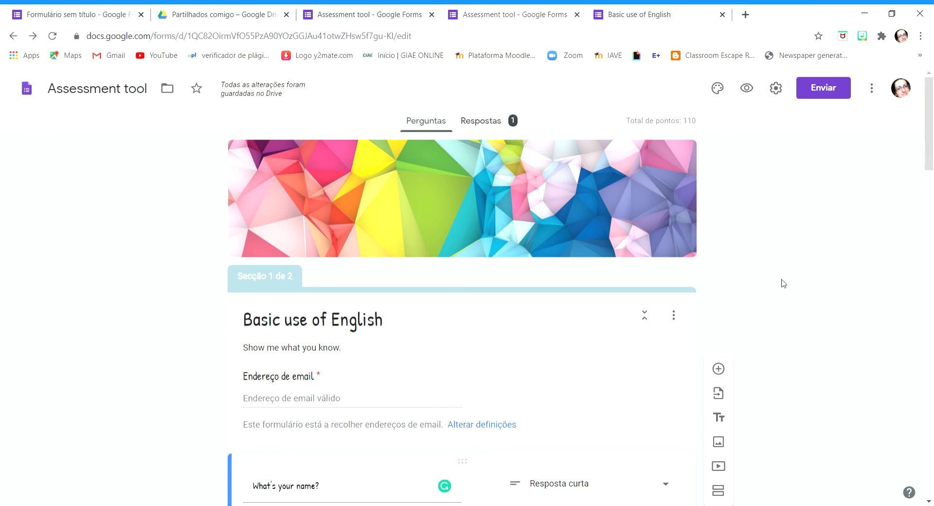